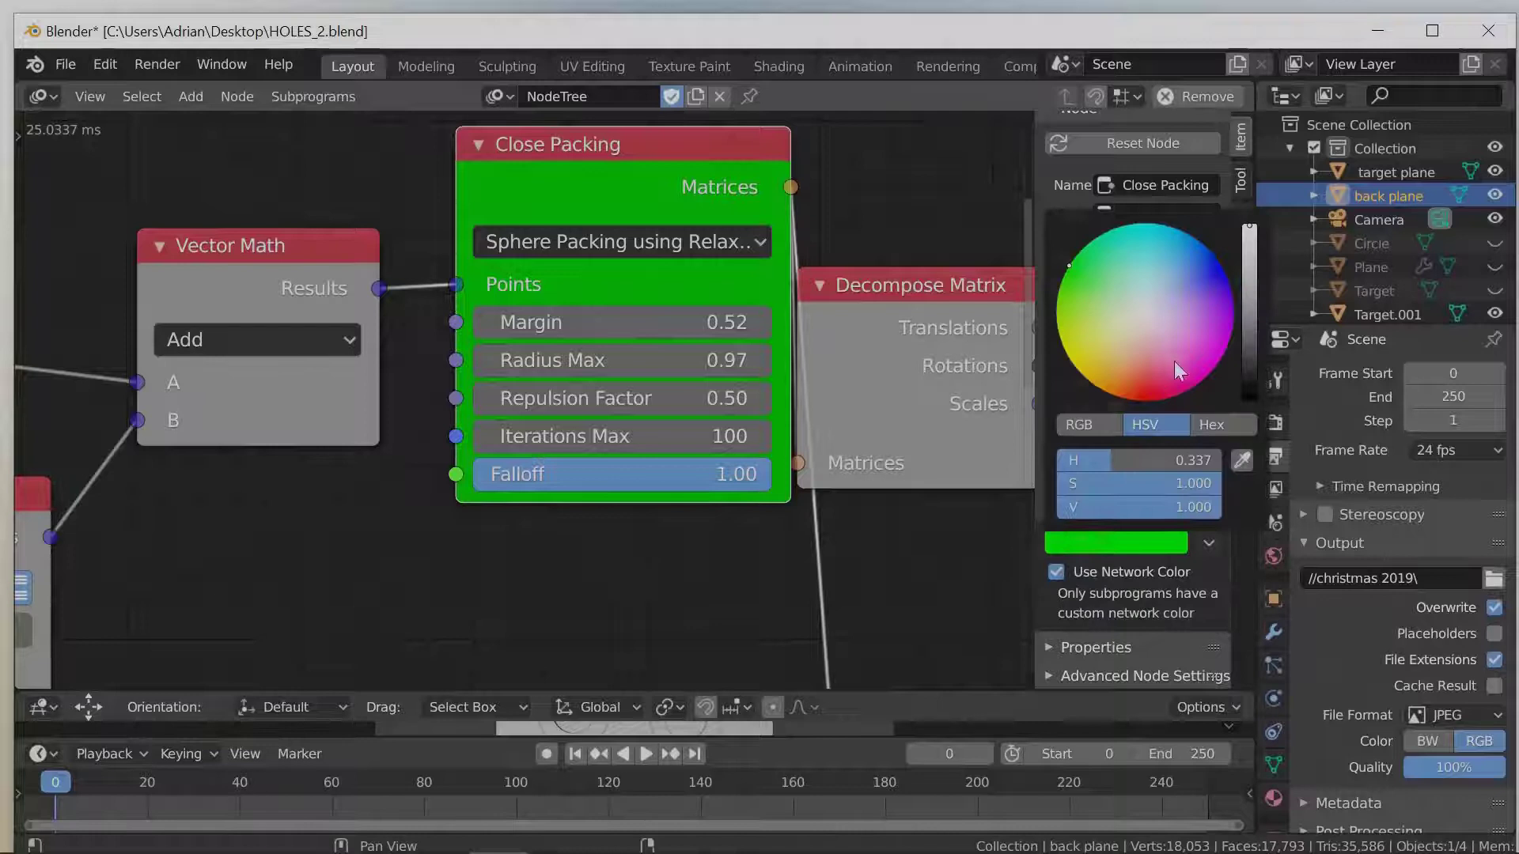
- Change the Close Packing node's custom color to blue and hide the node editor's sidebar
left_click(1206, 354)
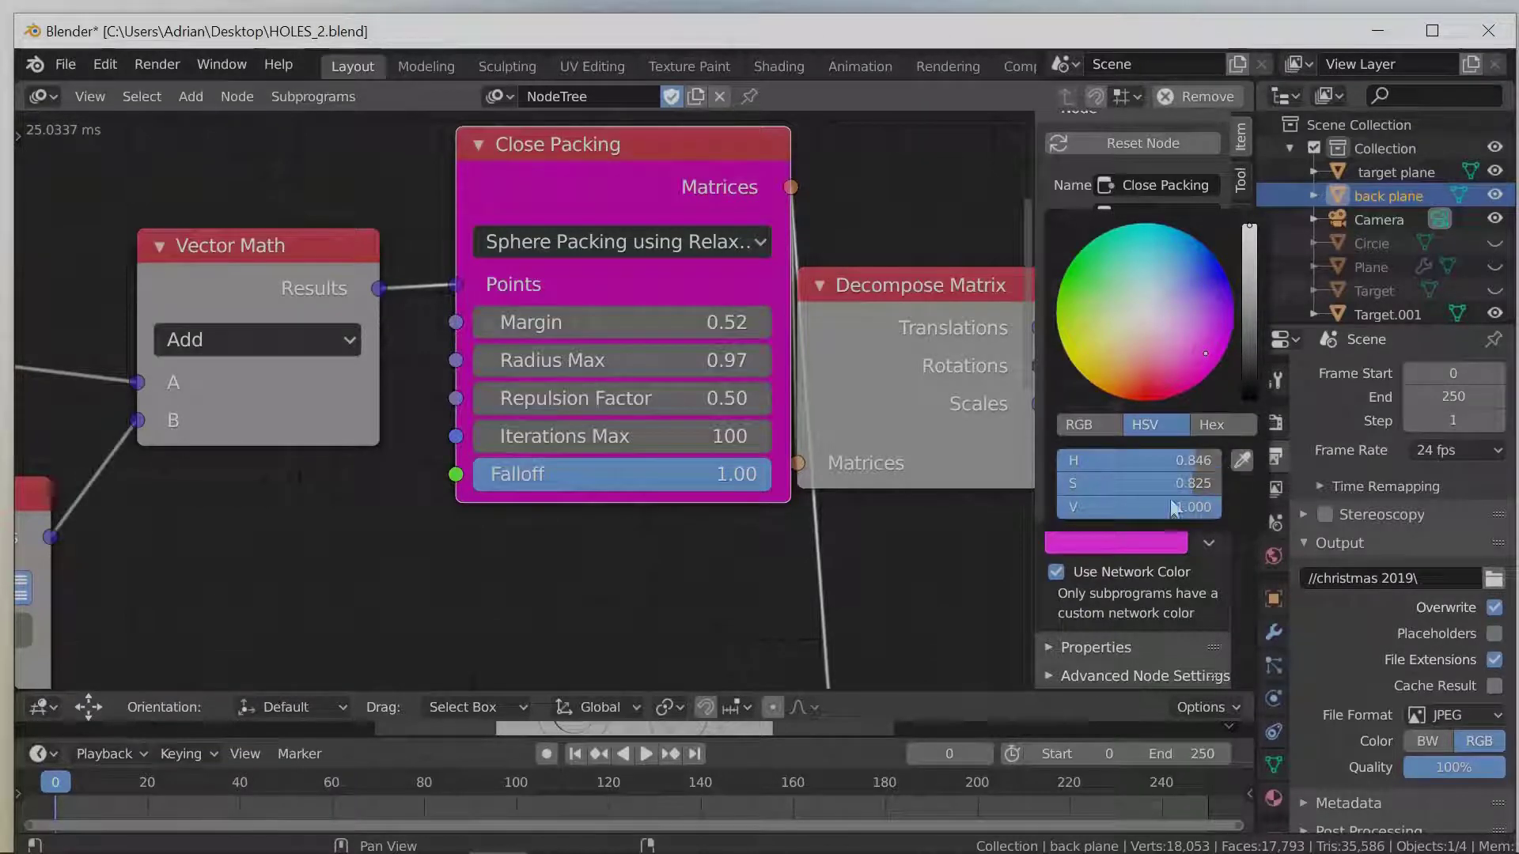
left_click(1198, 251)
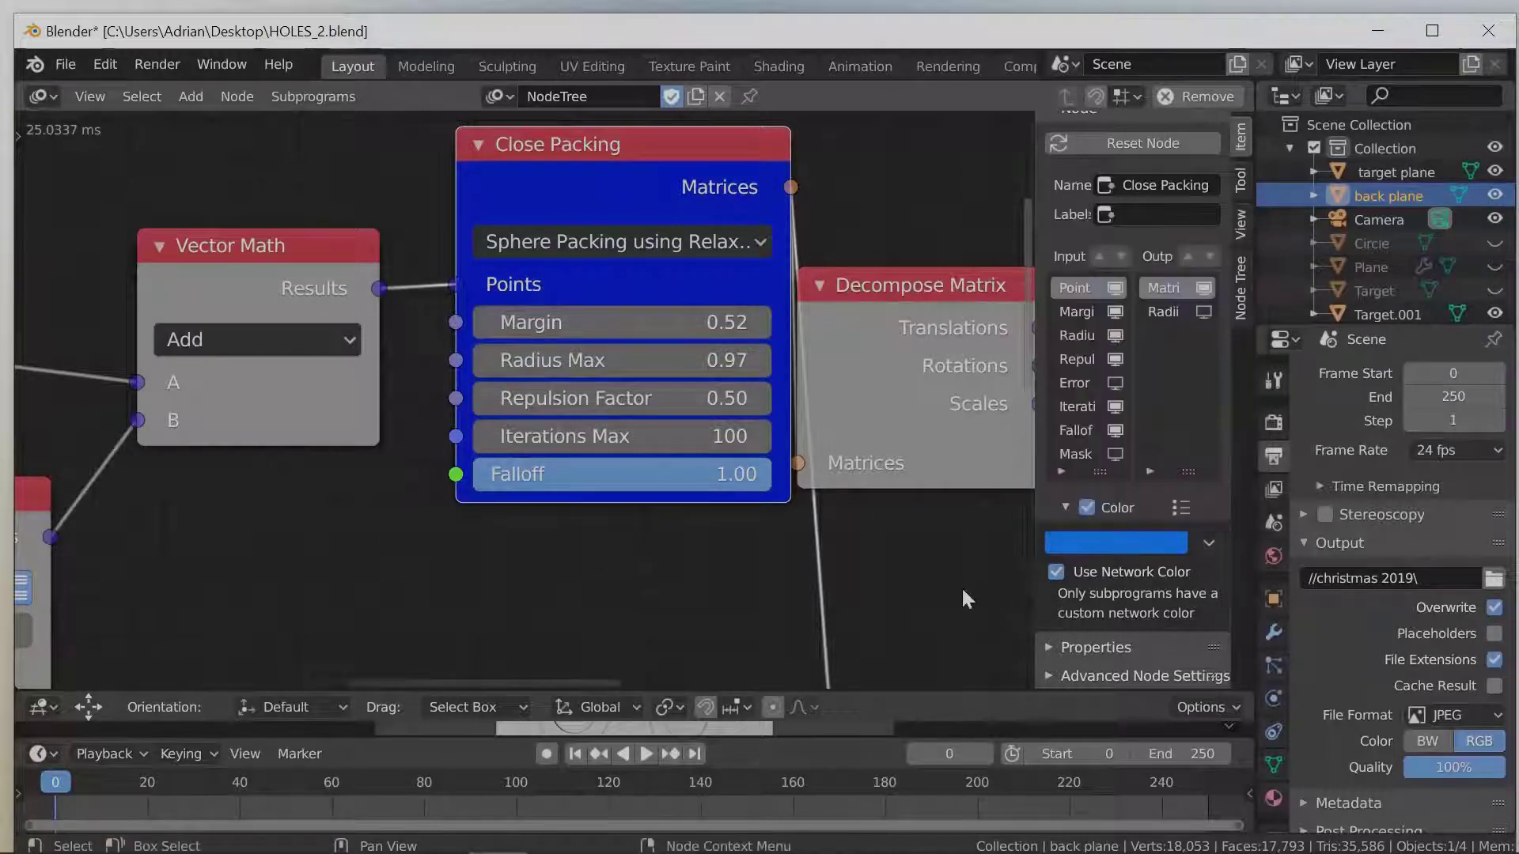
key("n")
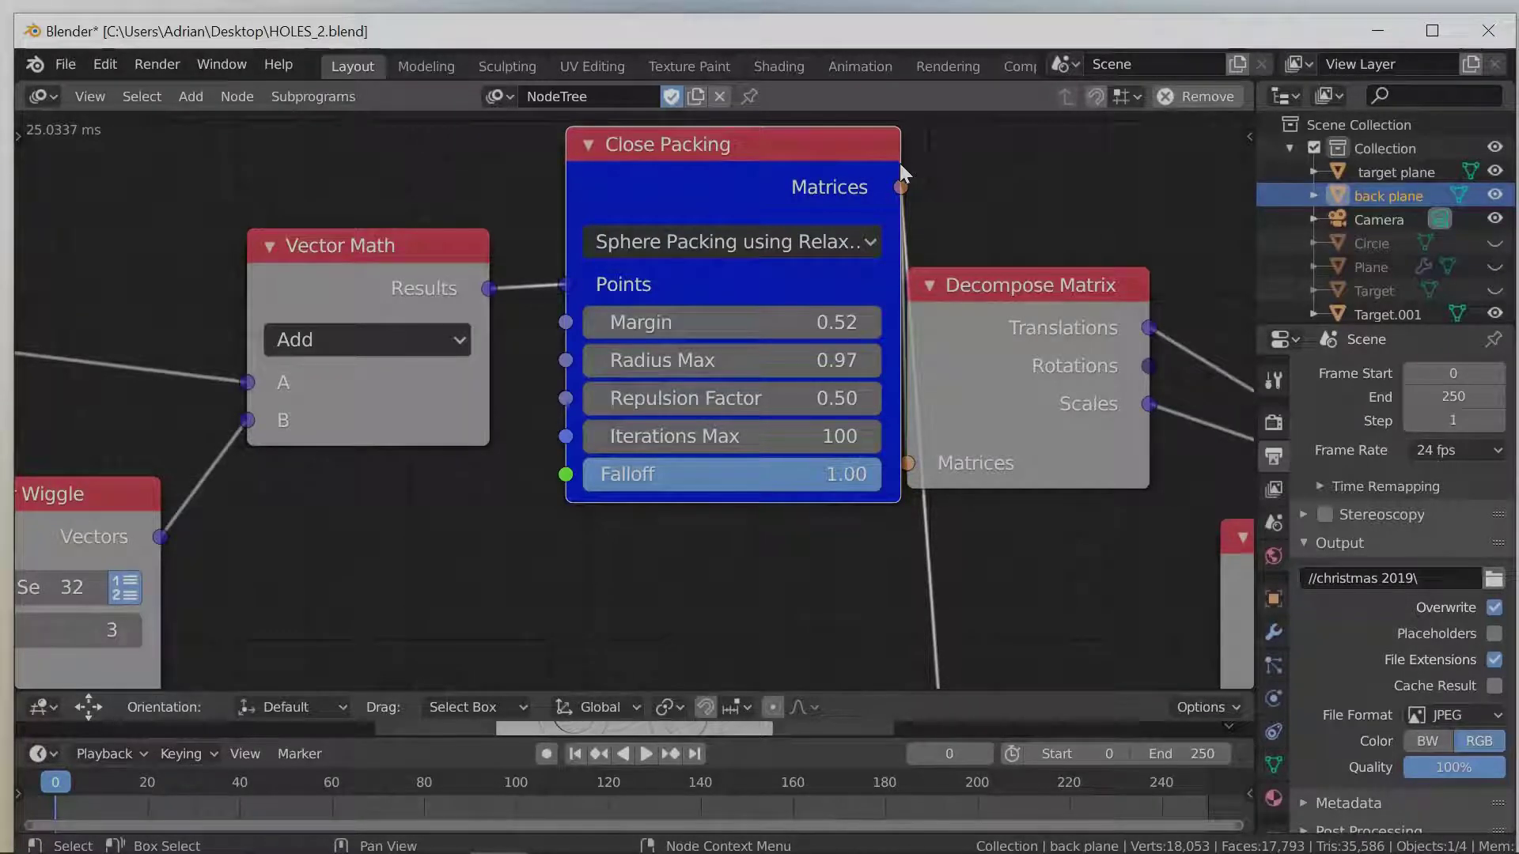
- Narrow the Close Packing node and choose Sphere Packing using Relaxation as its mode
left_click_drag(894, 164, 814, 178)
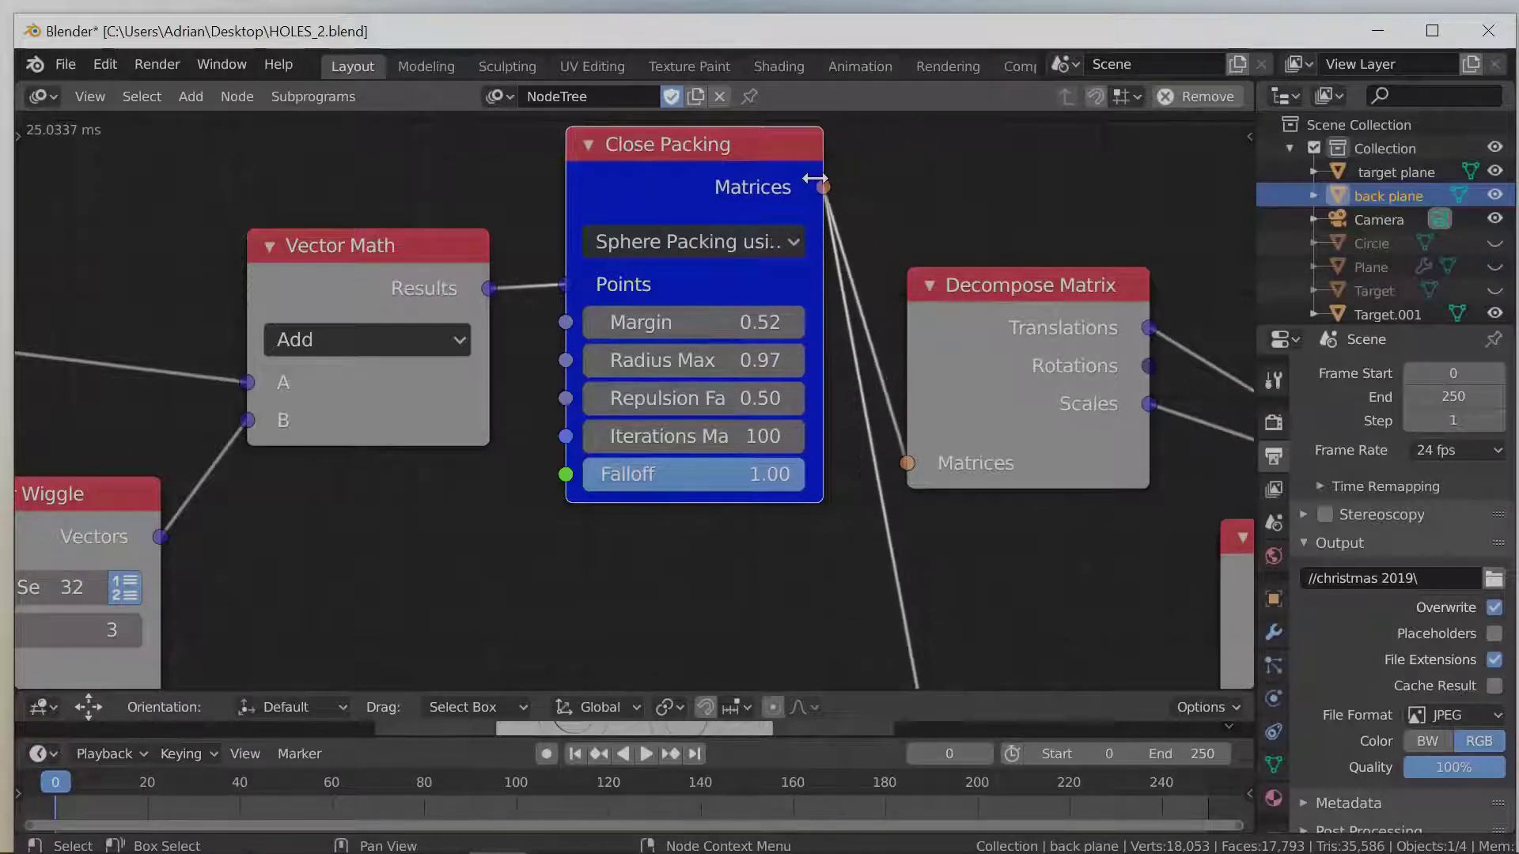
left_click(790, 242)
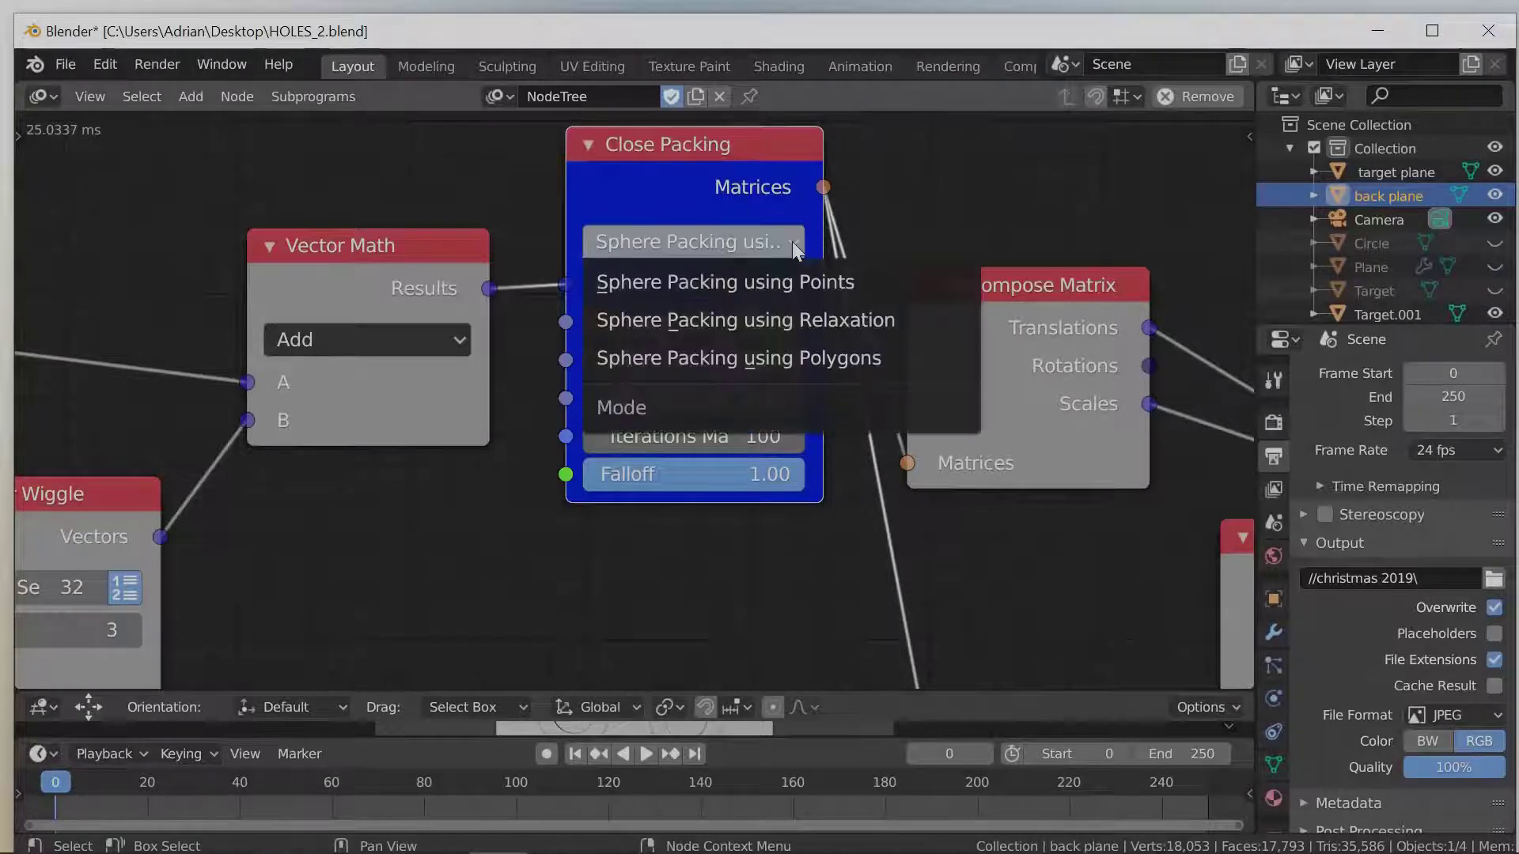
left_click(696, 316)
- Shrink the node editor's height to reveal the 3D viewport beneath the full node tree
scroll(685, 518, "down", 8)
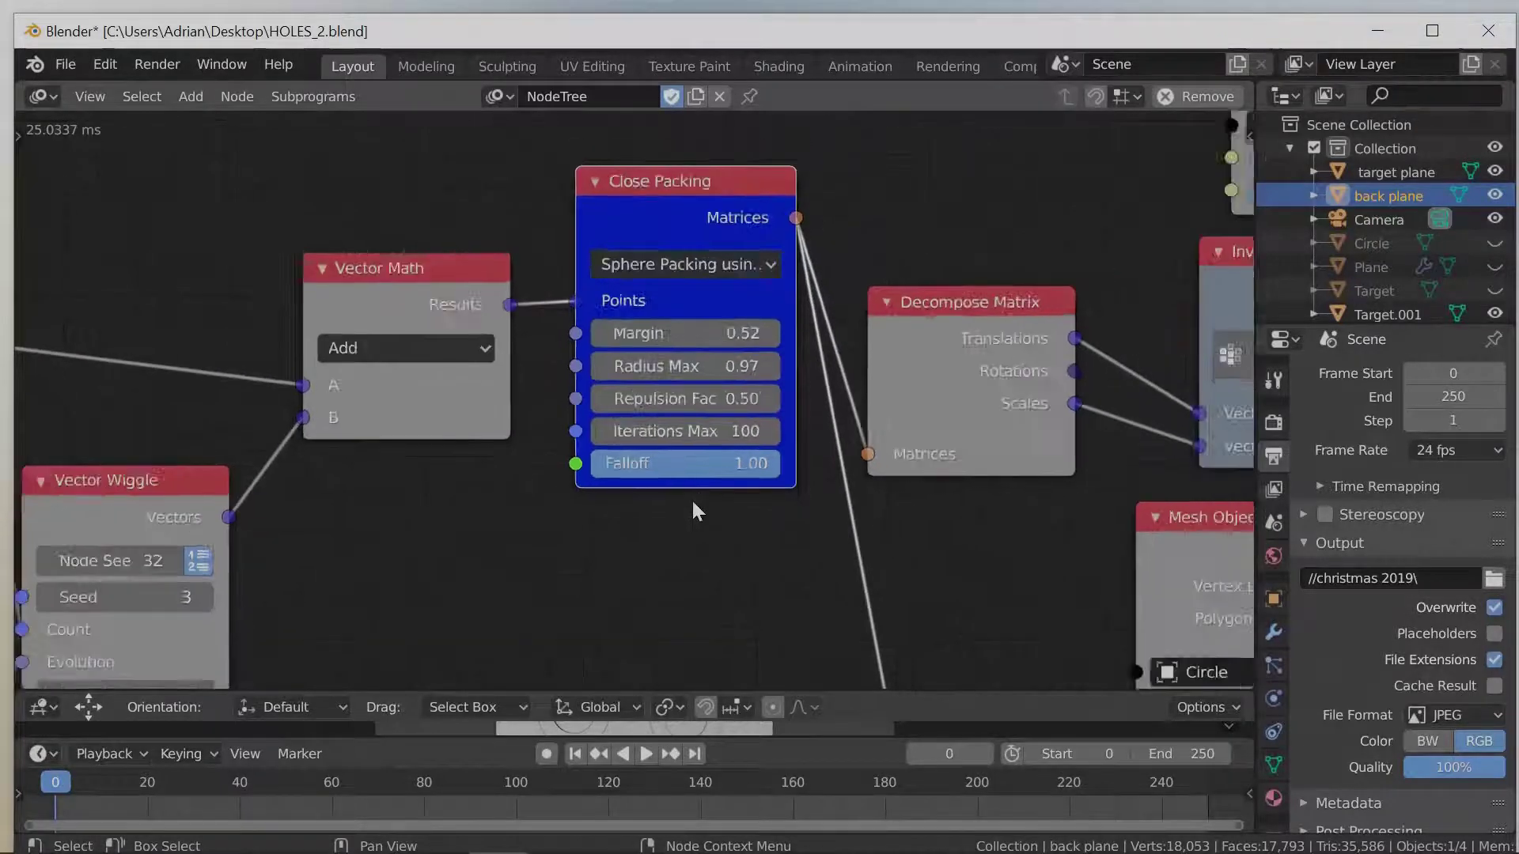
scroll(718, 484, "down", 3)
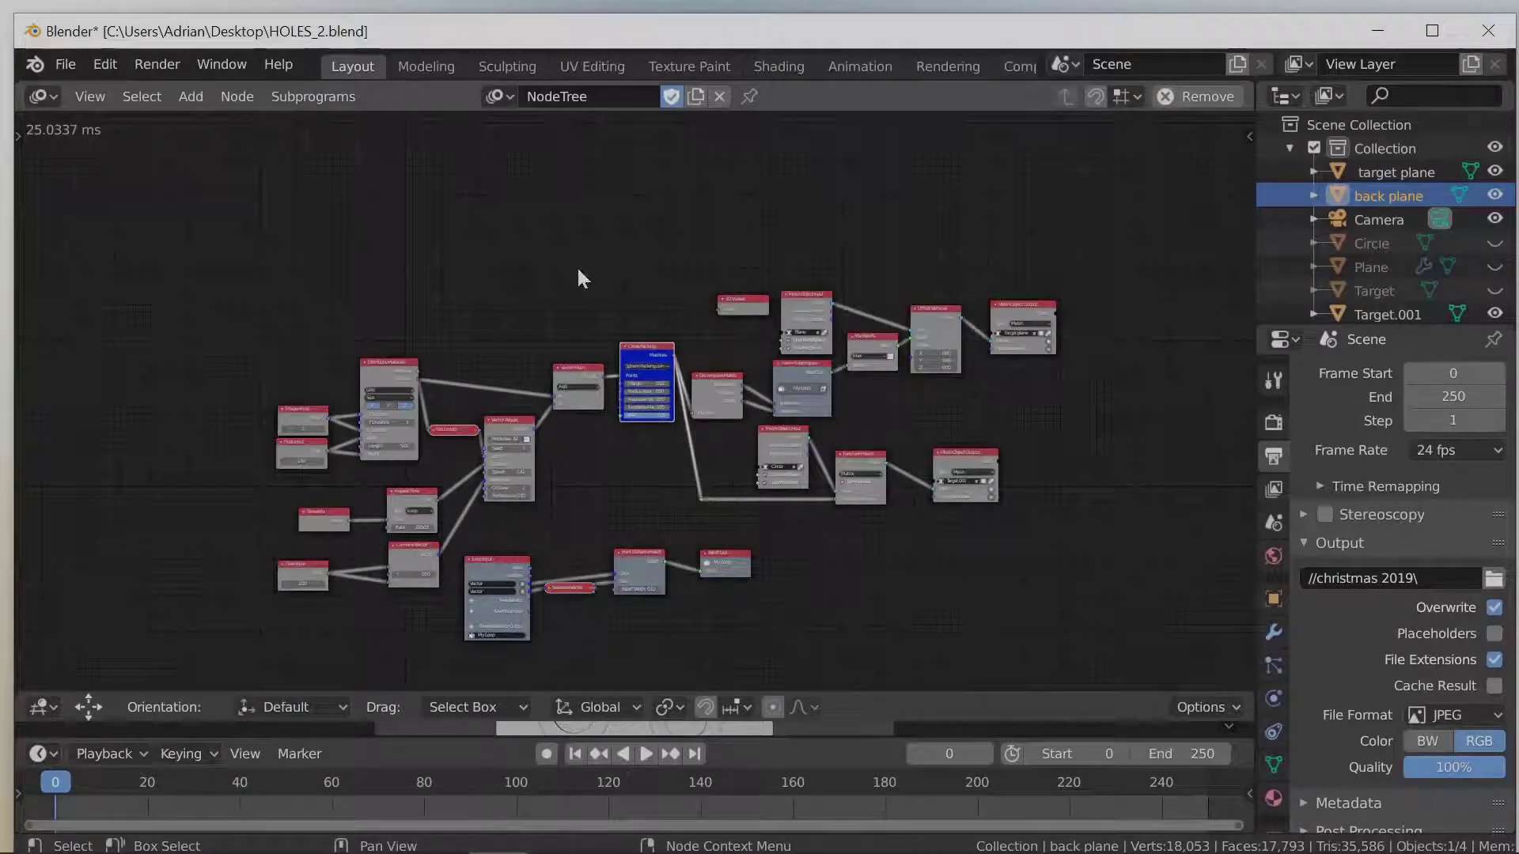
middle_click_drag(579, 270, 578, 266)
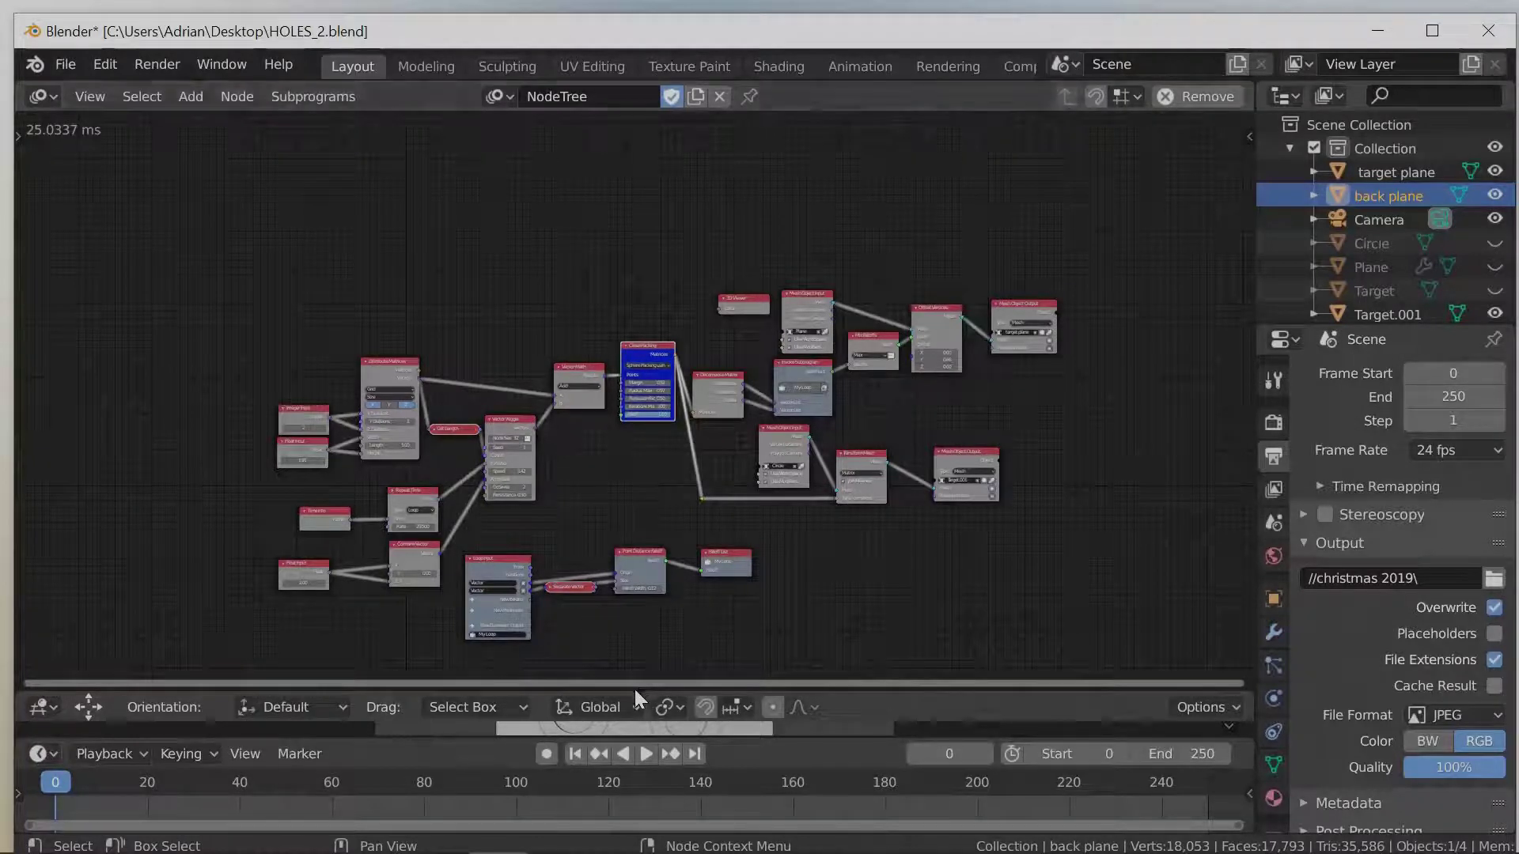
left_click_drag(632, 691, 700, 365)
- Set the Integer Input feeding the grid divisions to 3 and the Float Input for its width and height to 0.83
scroll(387, 272, "up", 2)
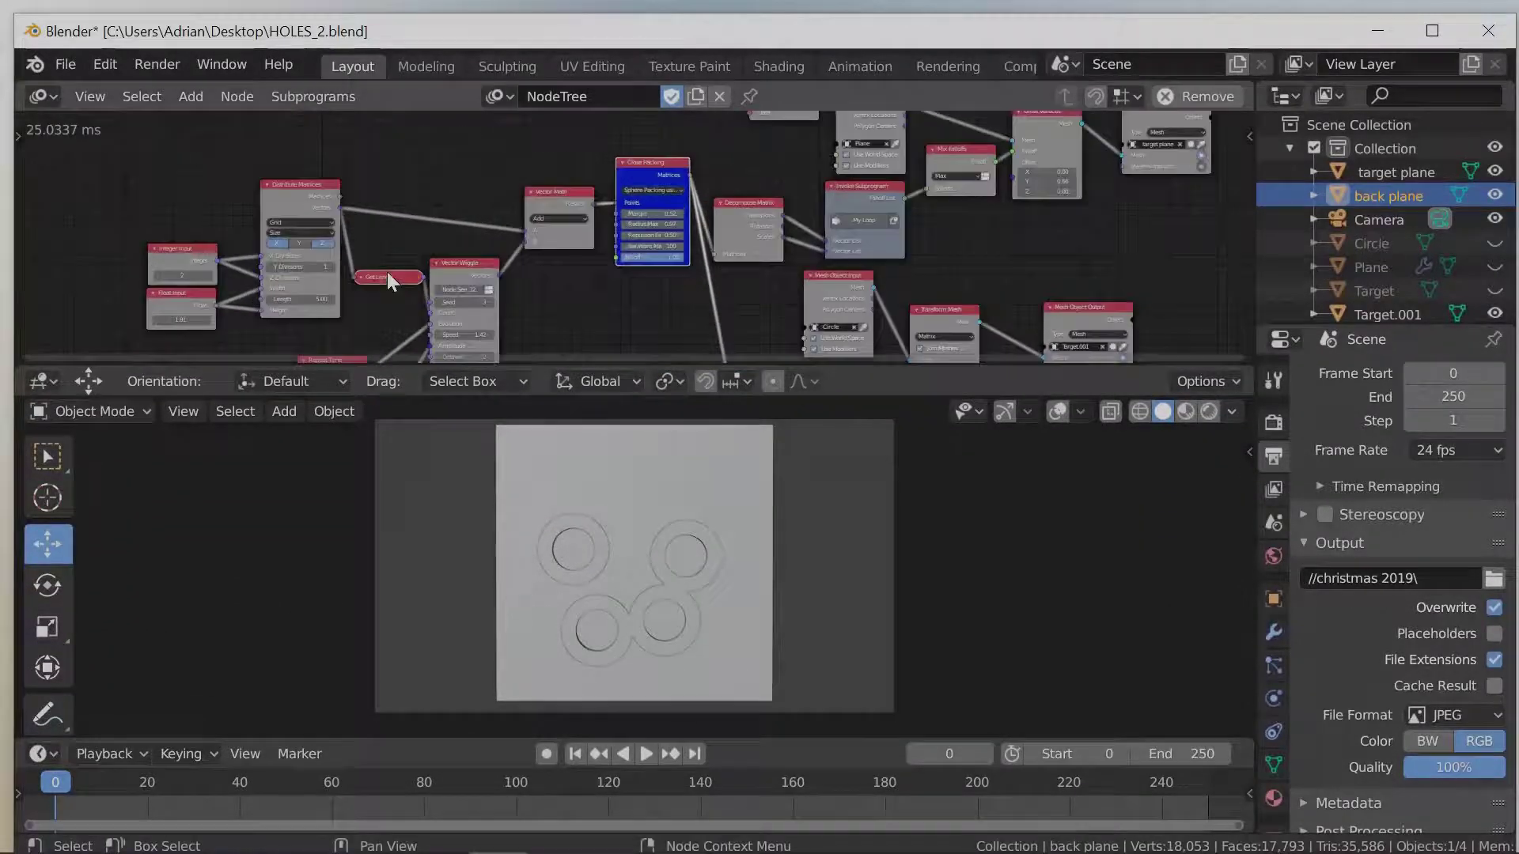
scroll(387, 272, "up", 2)
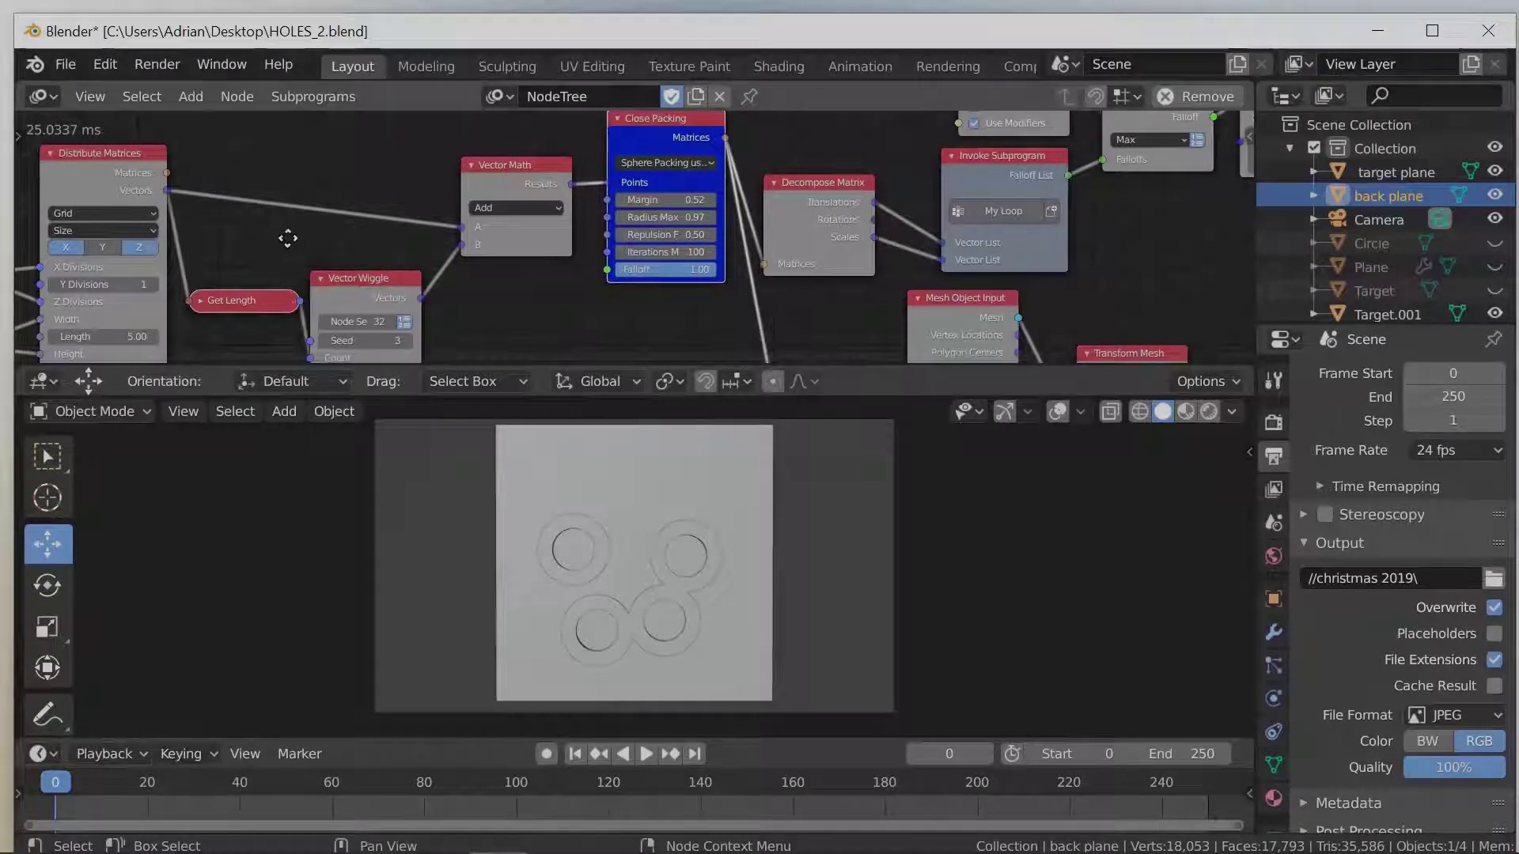
middle_click_drag(287, 238, 807, 186)
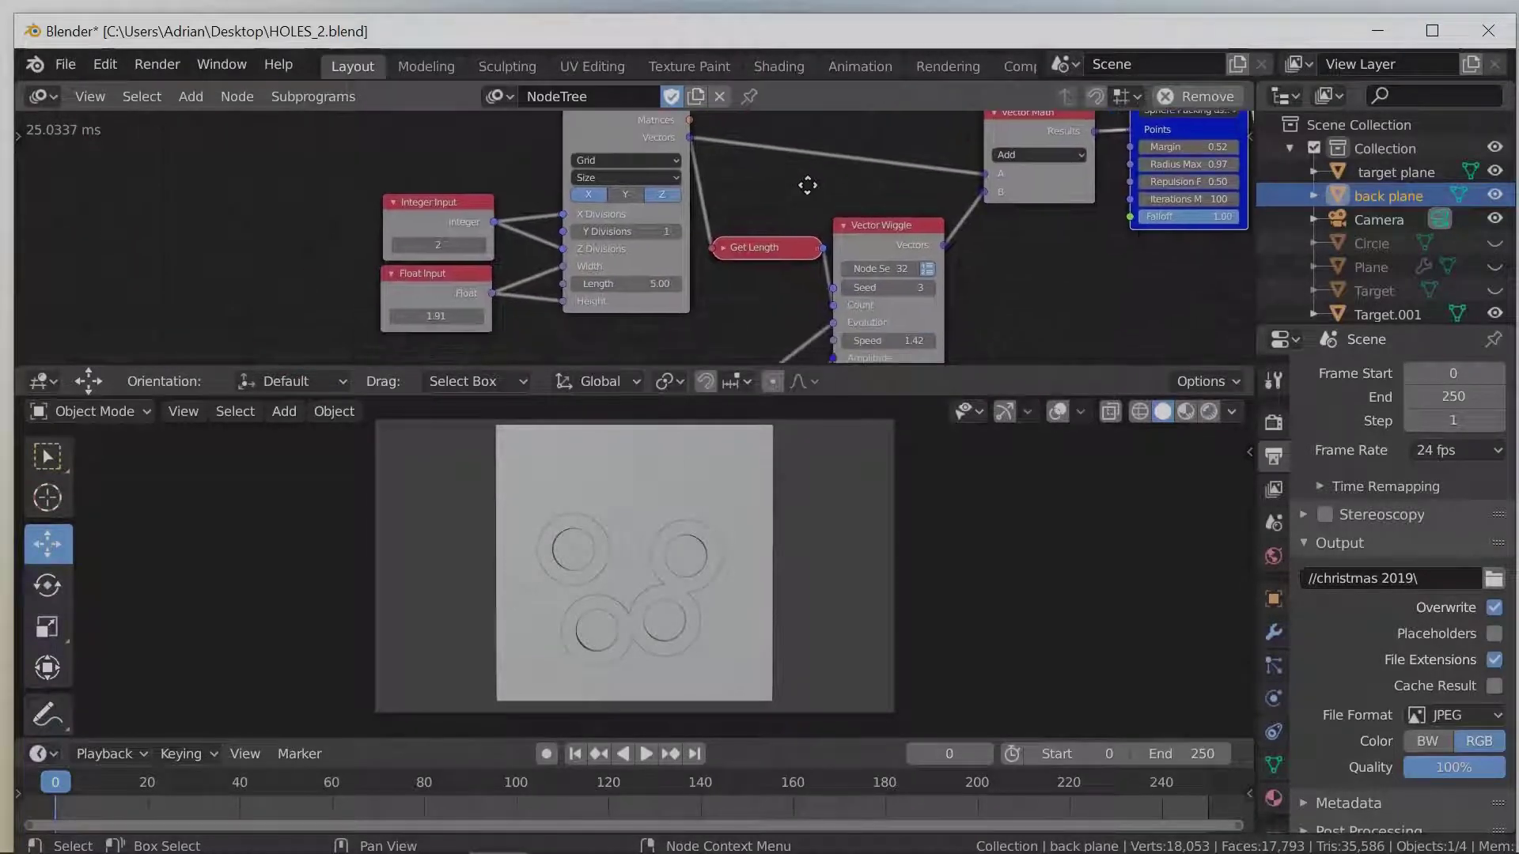
left_click(478, 246)
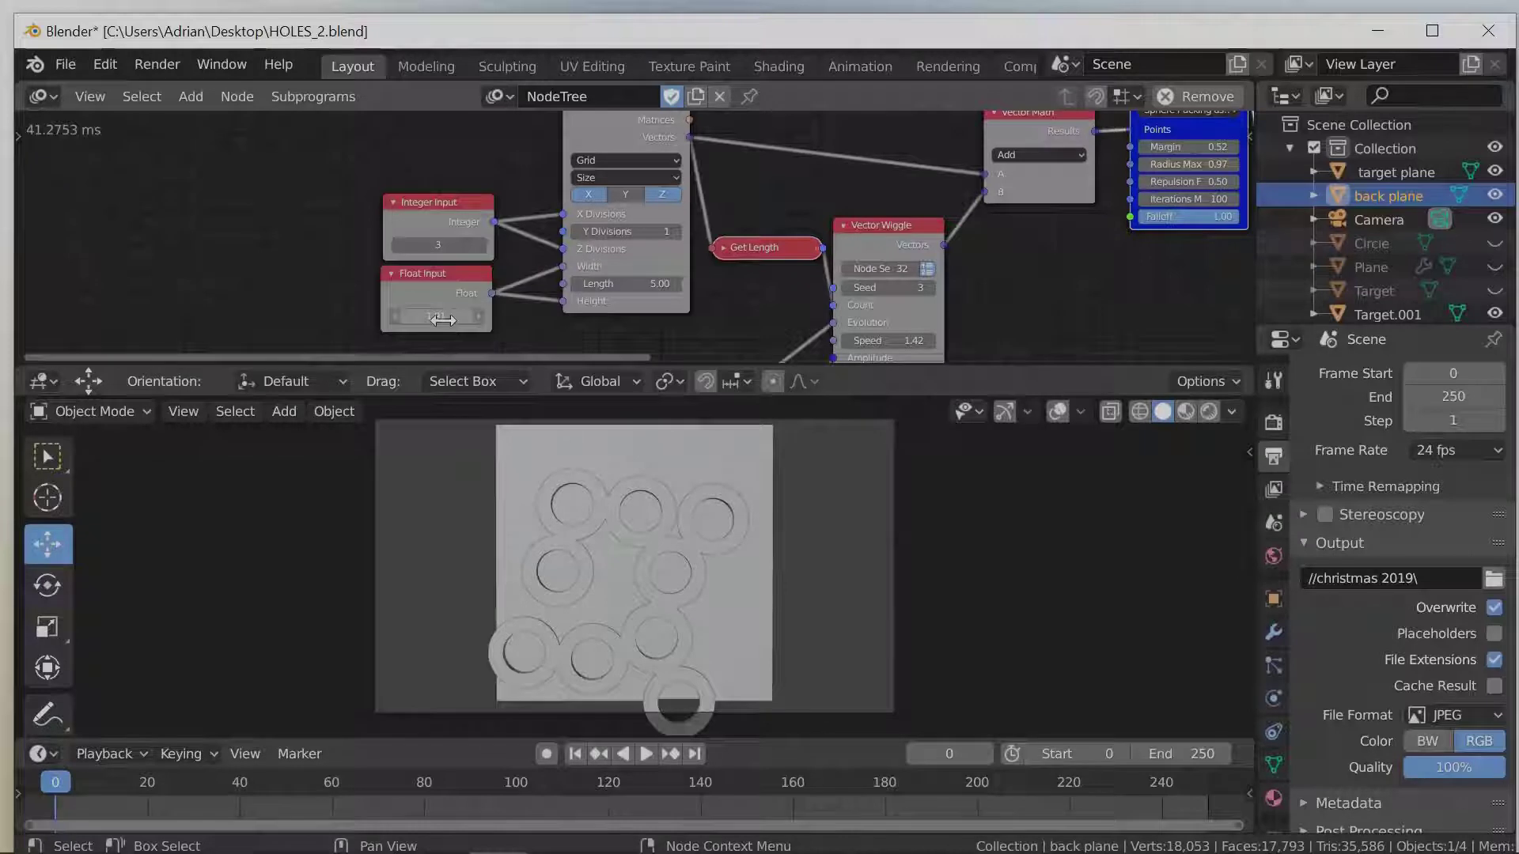
left_click_drag(442, 320, 409, 330)
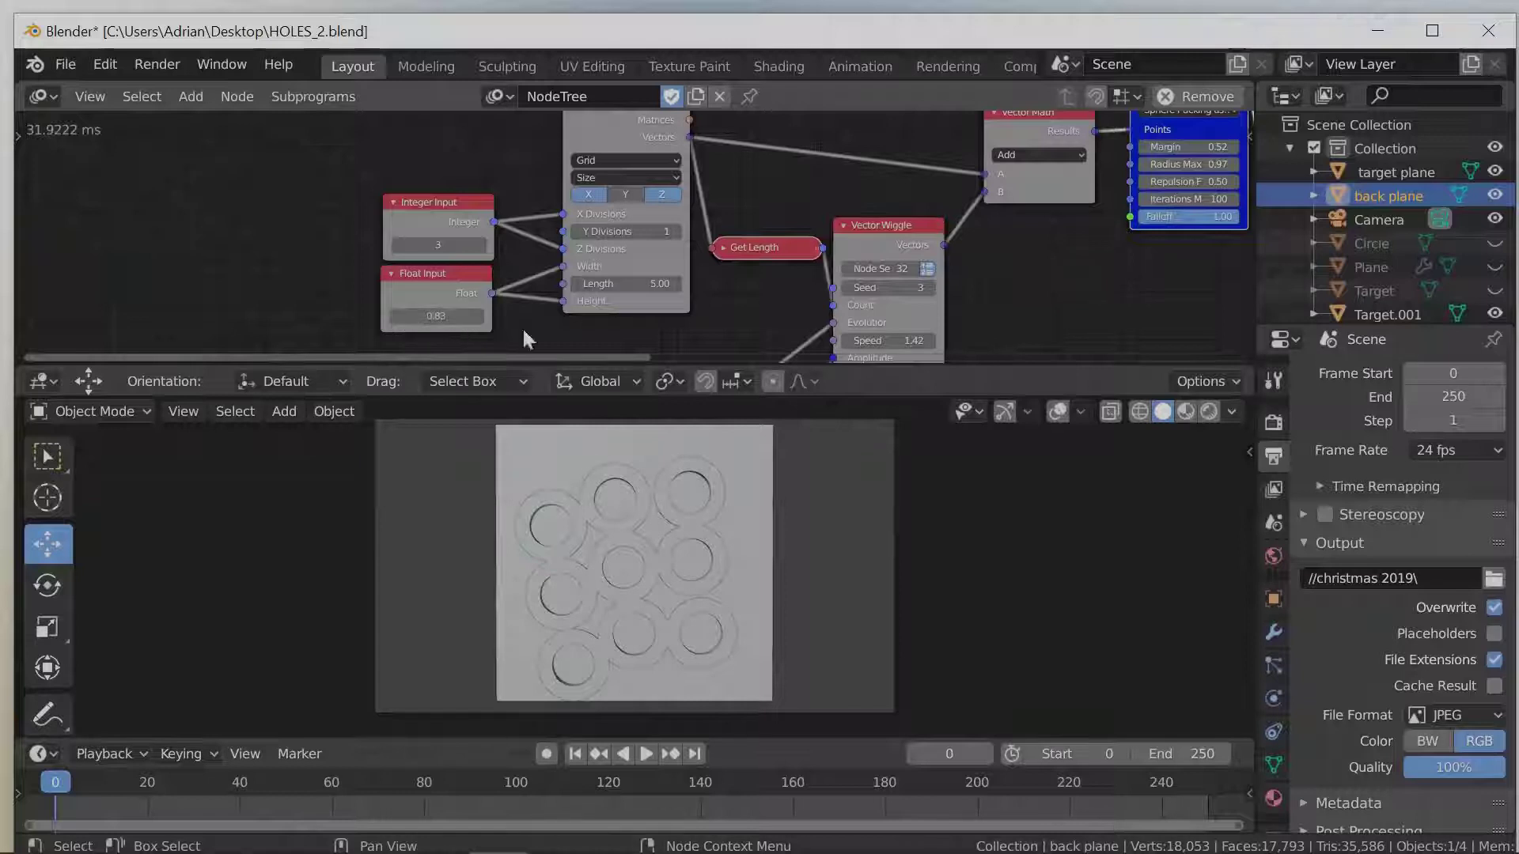
- Preview the animation briefly, stop it, and set the Vector Wiggle node's speed to 0.22
left_click(643, 753)
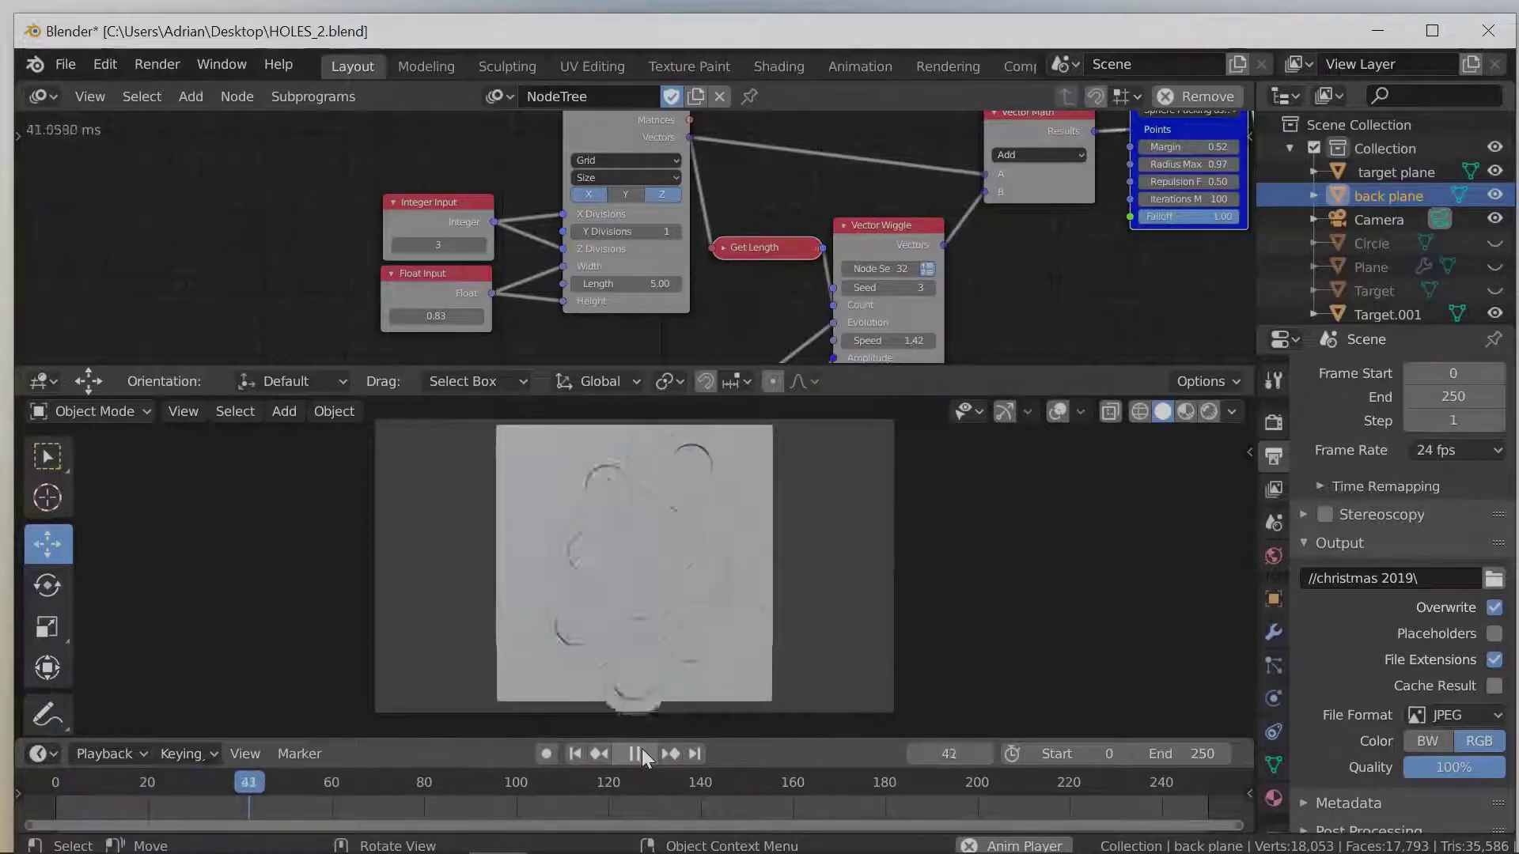
left_click(643, 753)
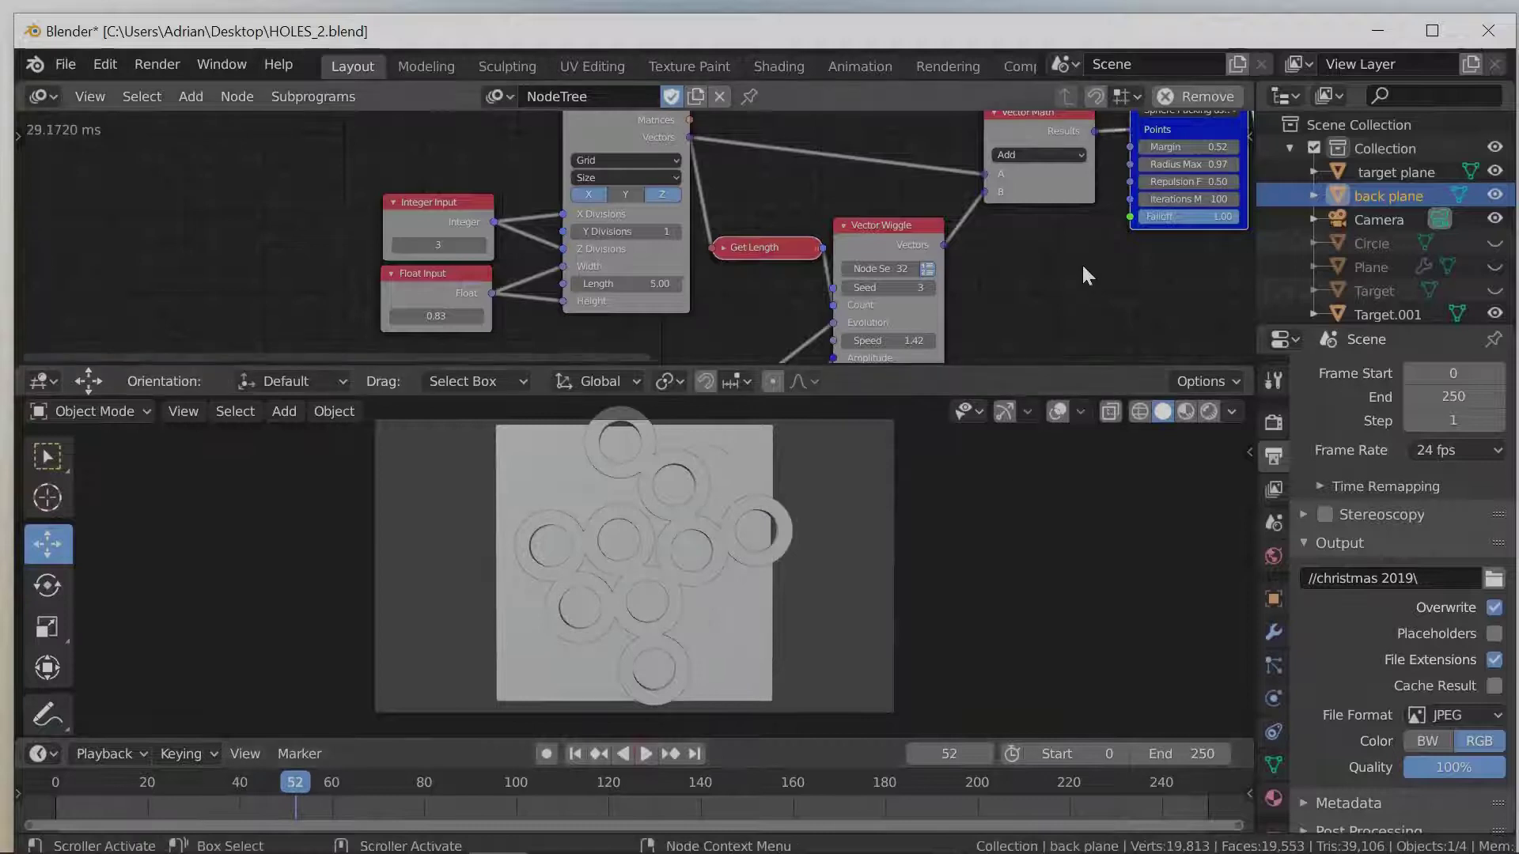
middle_click_drag(1081, 263, 1075, 250)
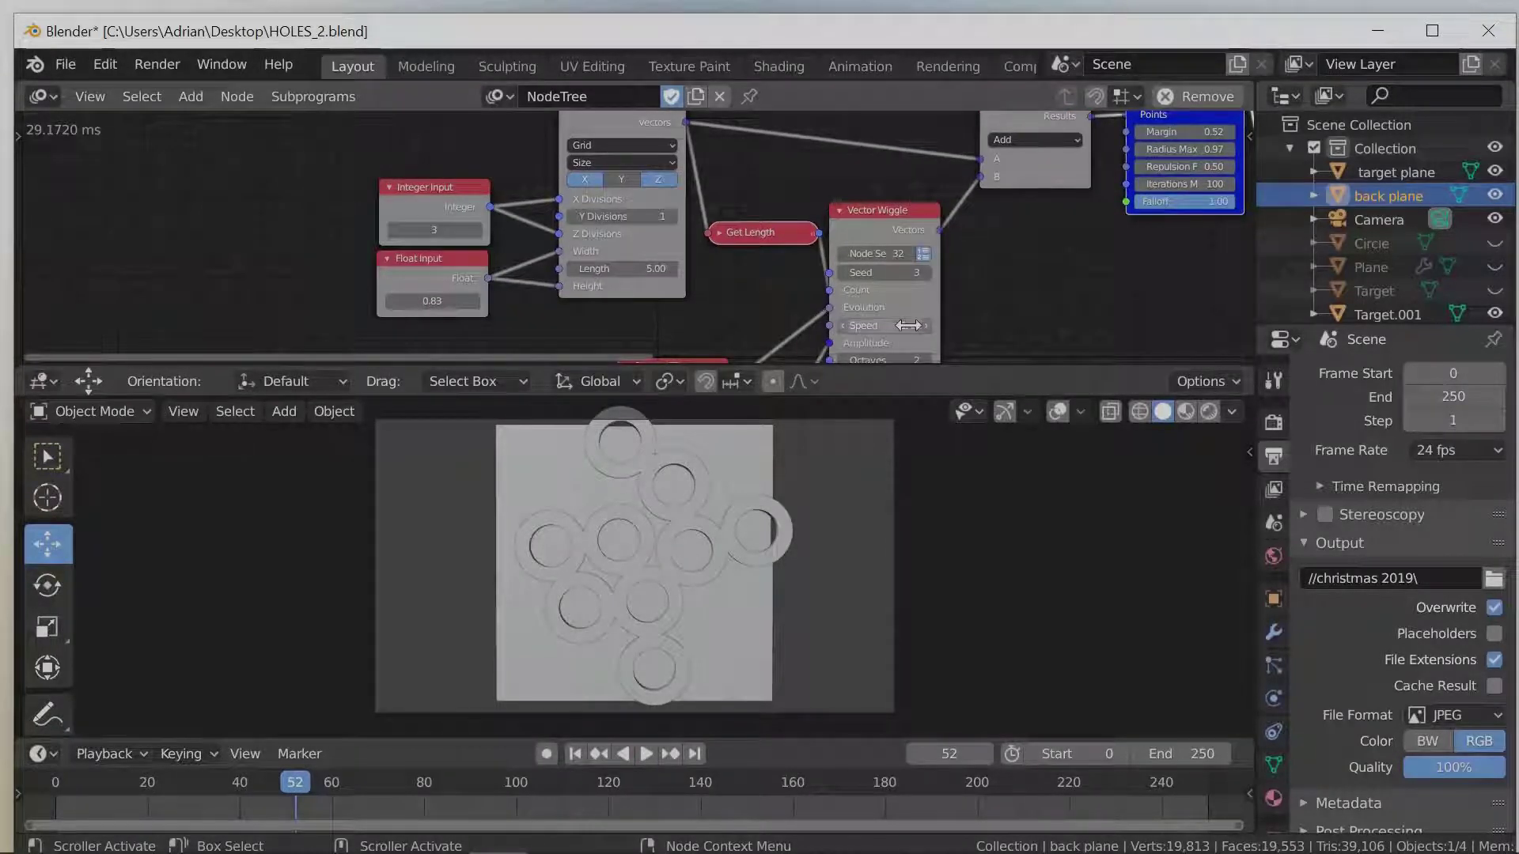
left_click_drag(907, 325, 873, 334)
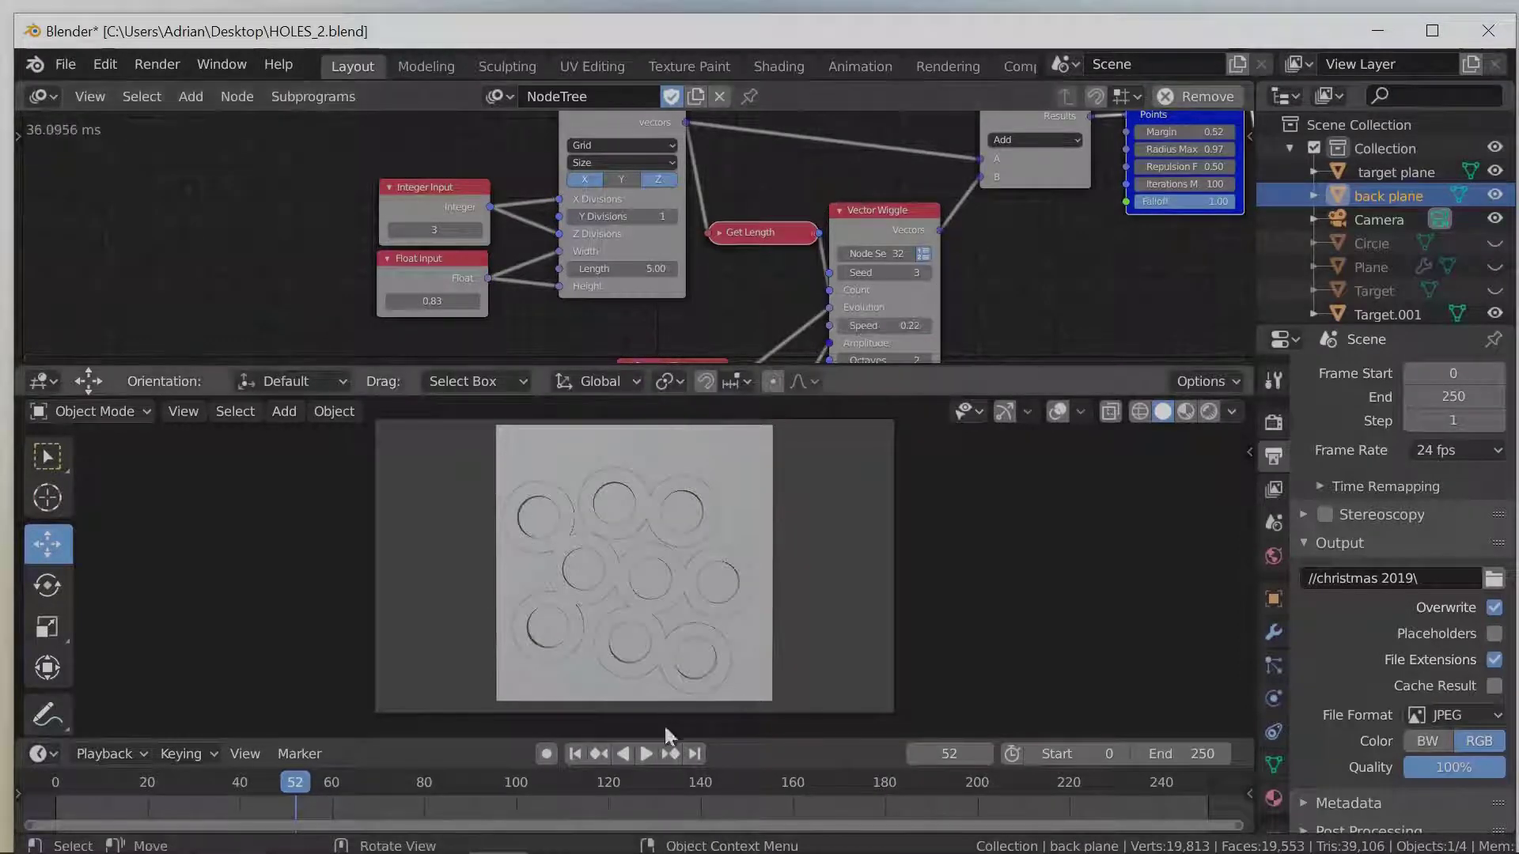
- Play the slower wiggle animation from the first frame, stop it, and return to frame 0
left_click(582, 753)
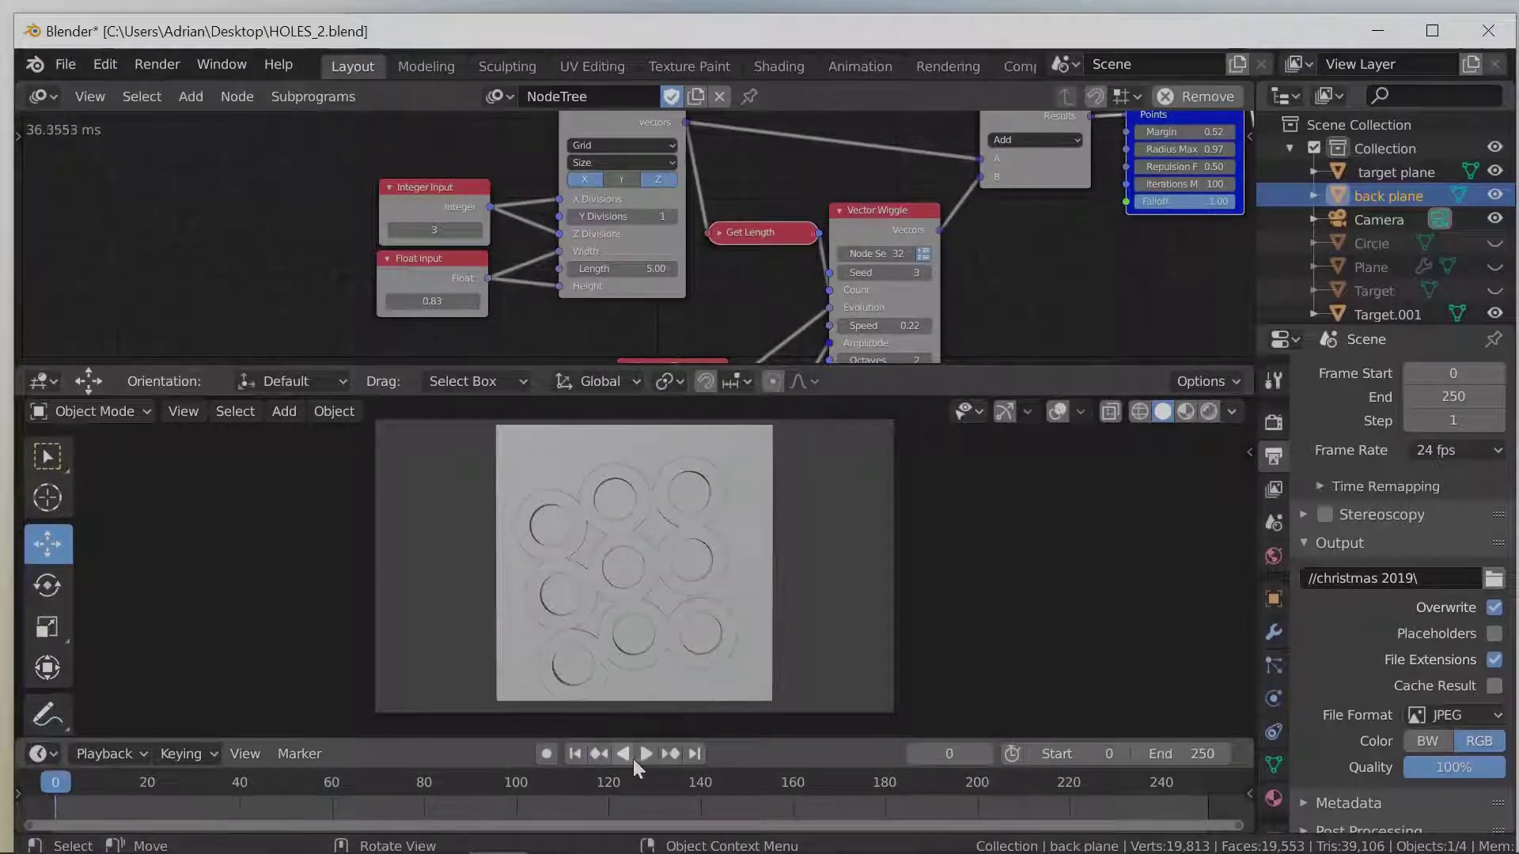
left_click(645, 753)
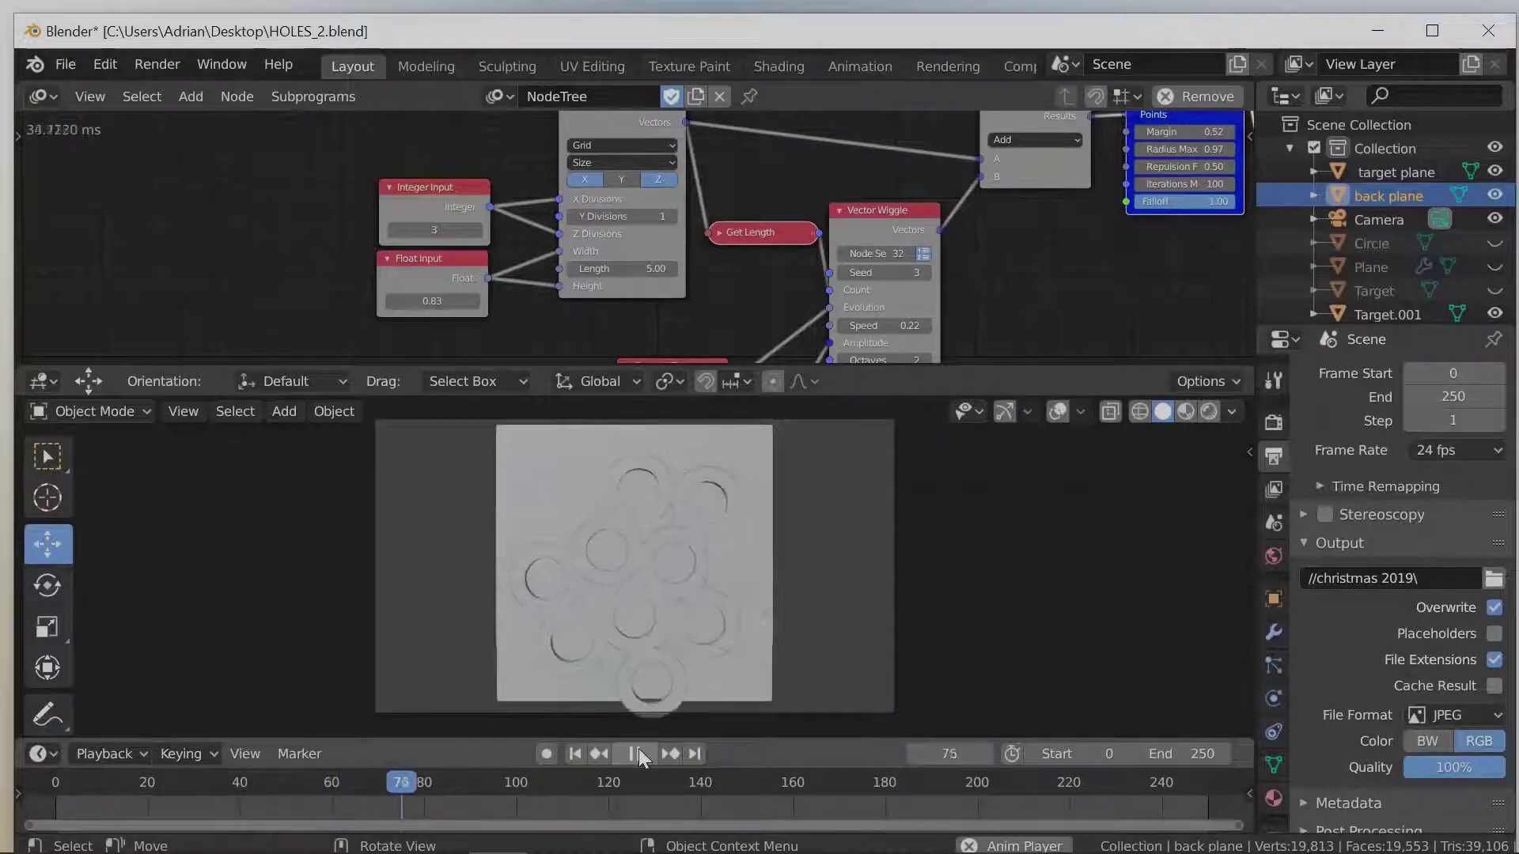
left_click(638, 750)
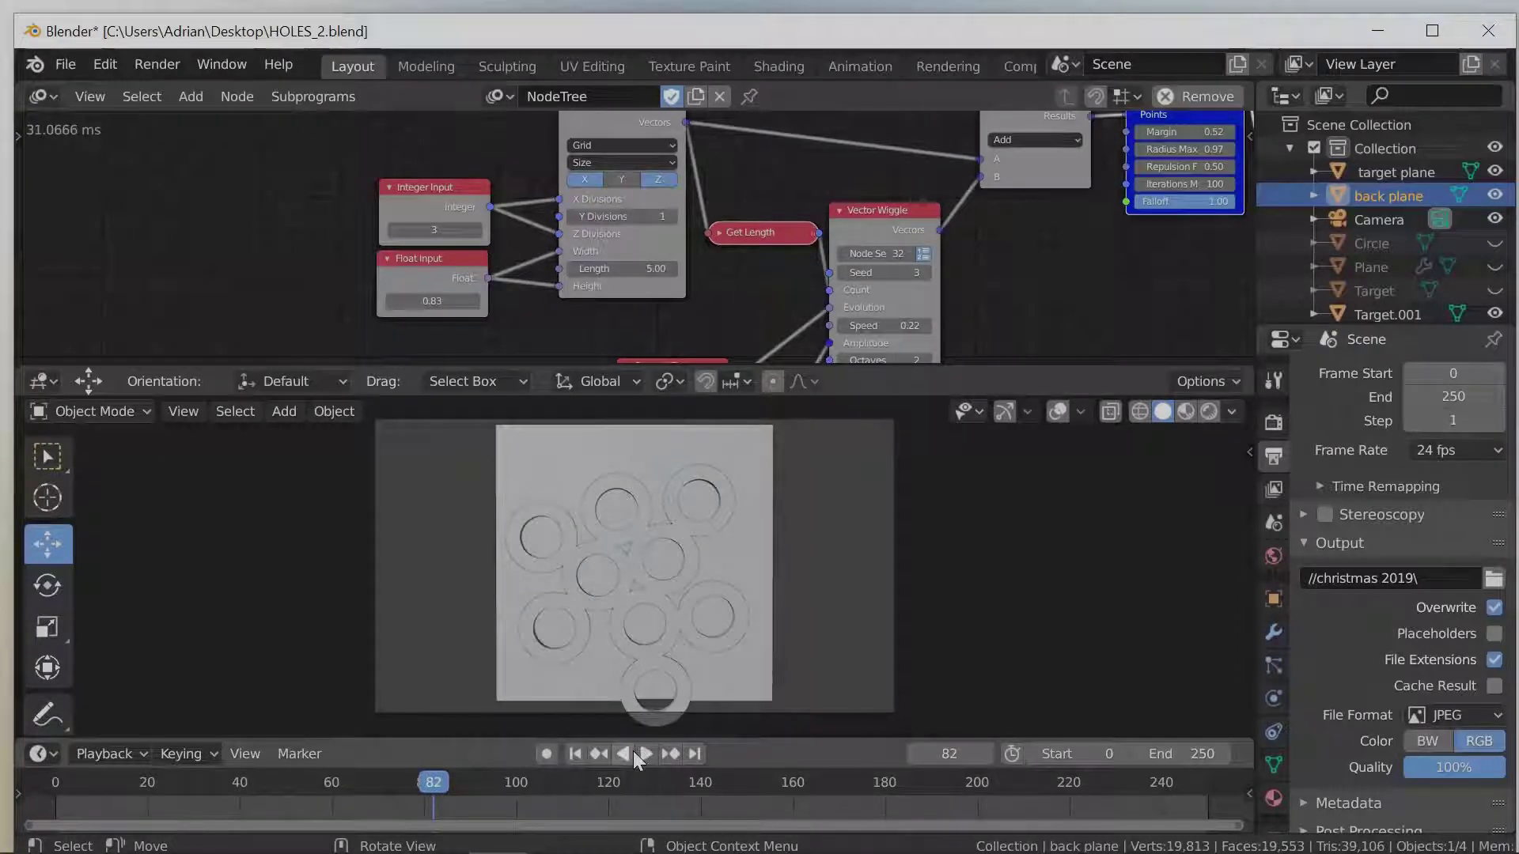
left_click(570, 752)
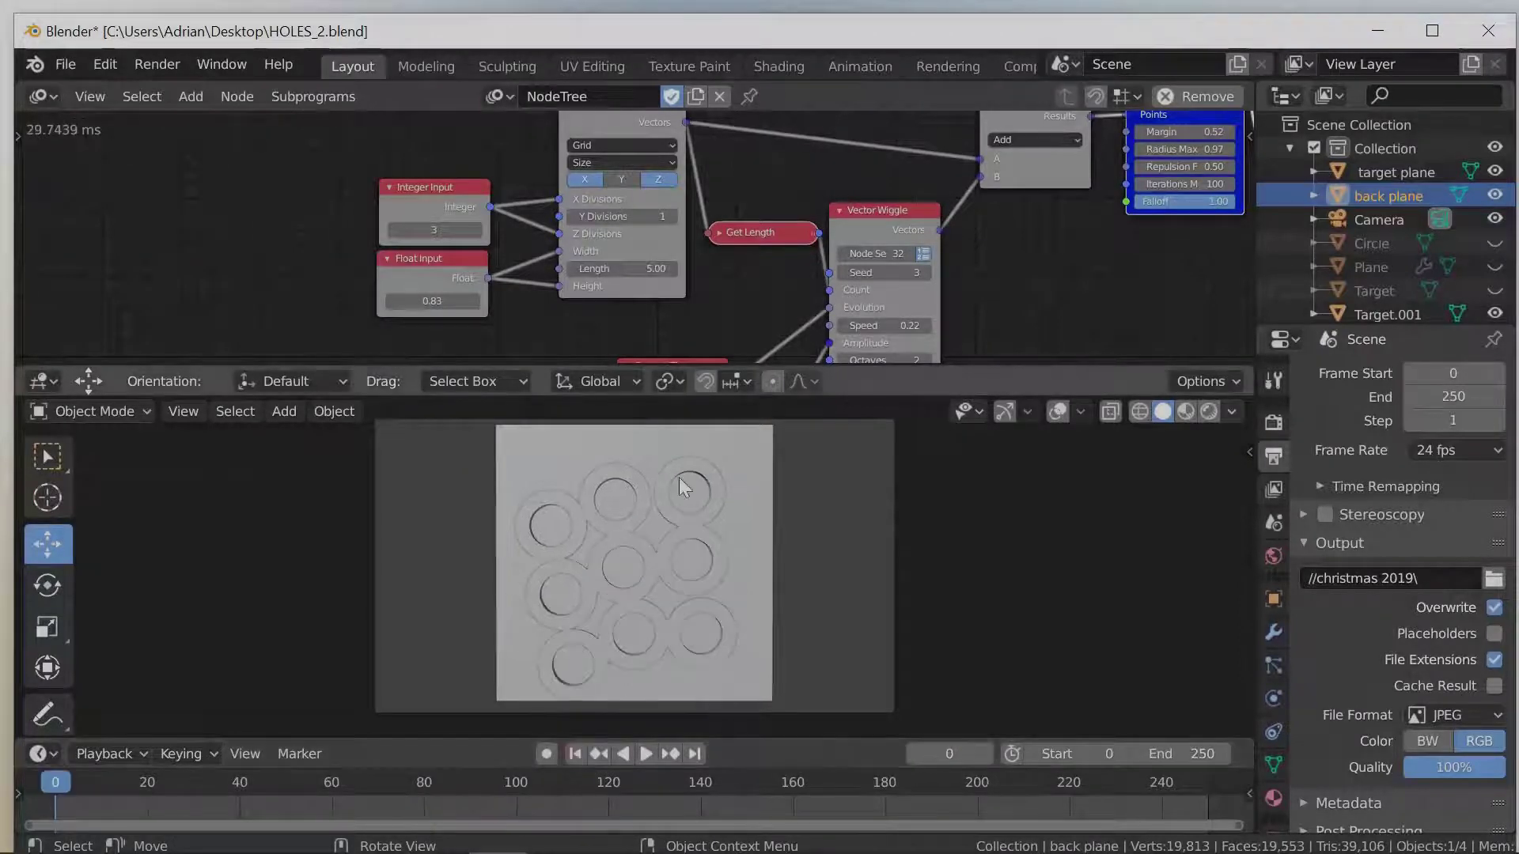
- Switch the Close Packing node's mode to Sphere Packing using Points and preview the animation
middle_click_drag(801, 144, 333, 232)
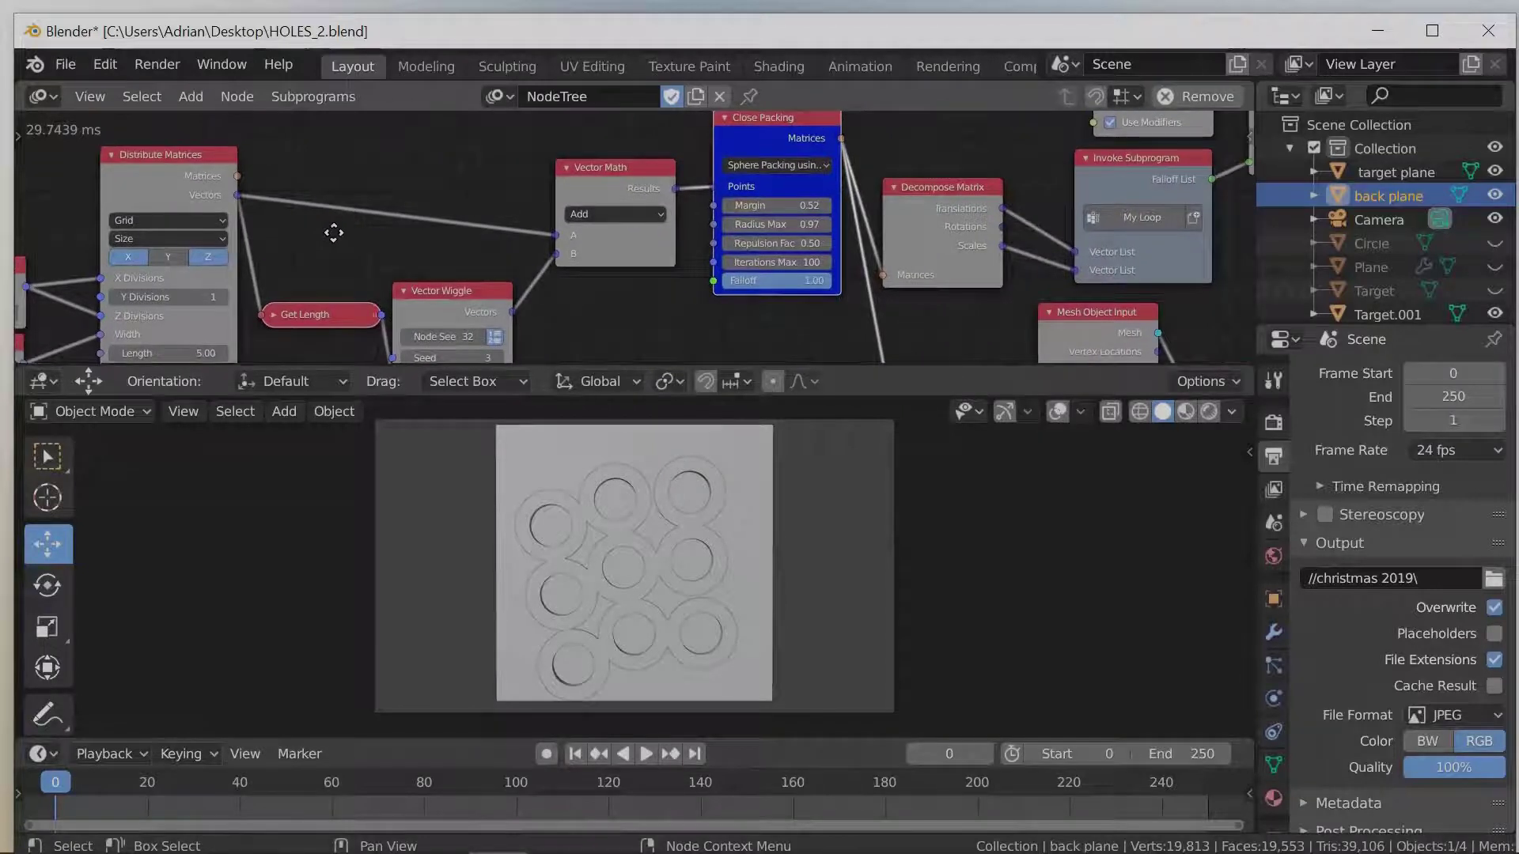
left_click(824, 164)
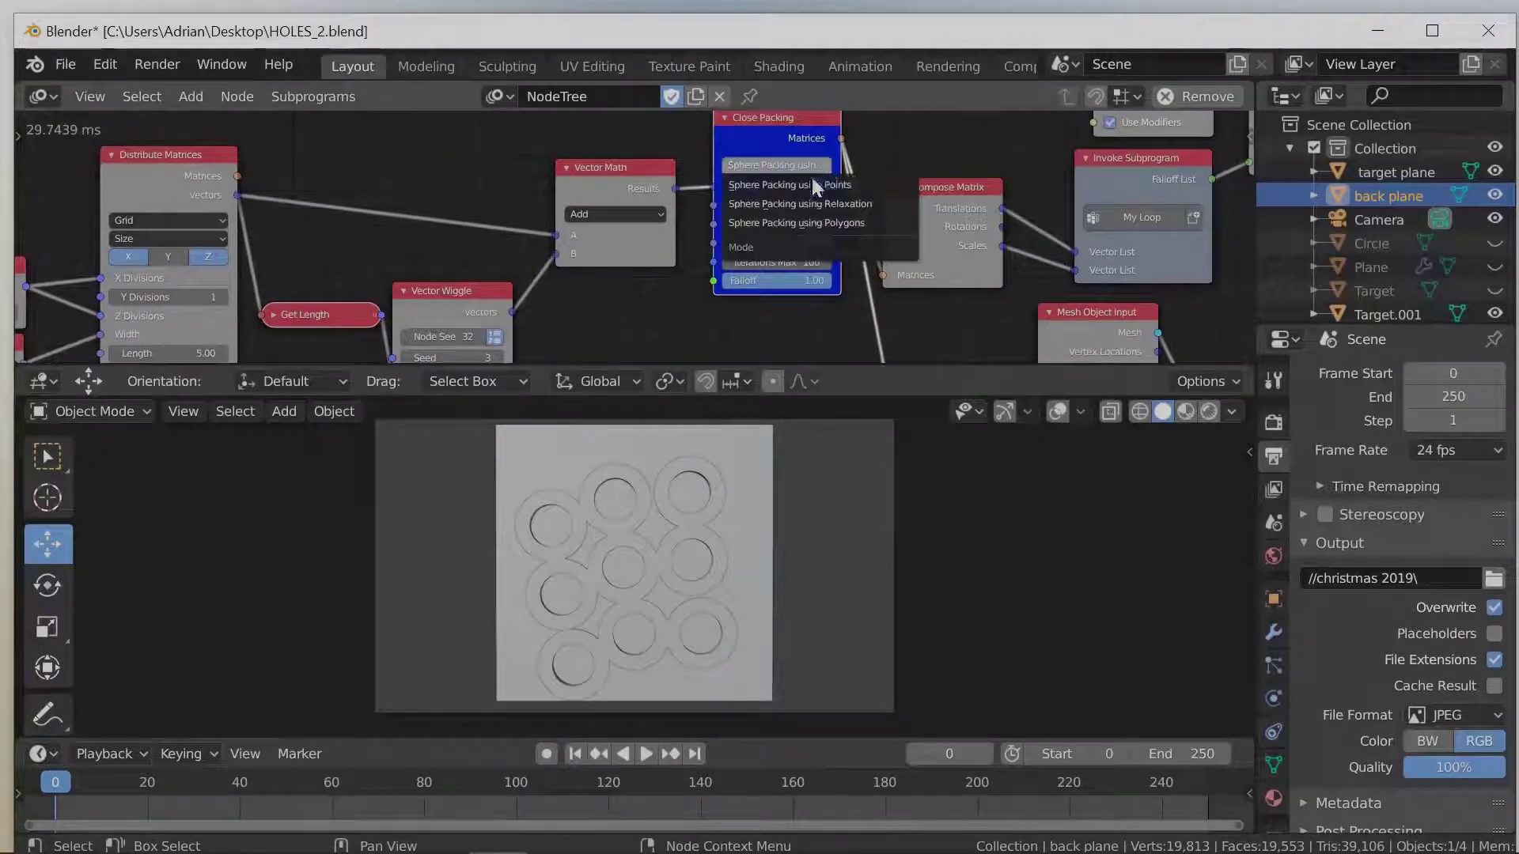
left_click(795, 184)
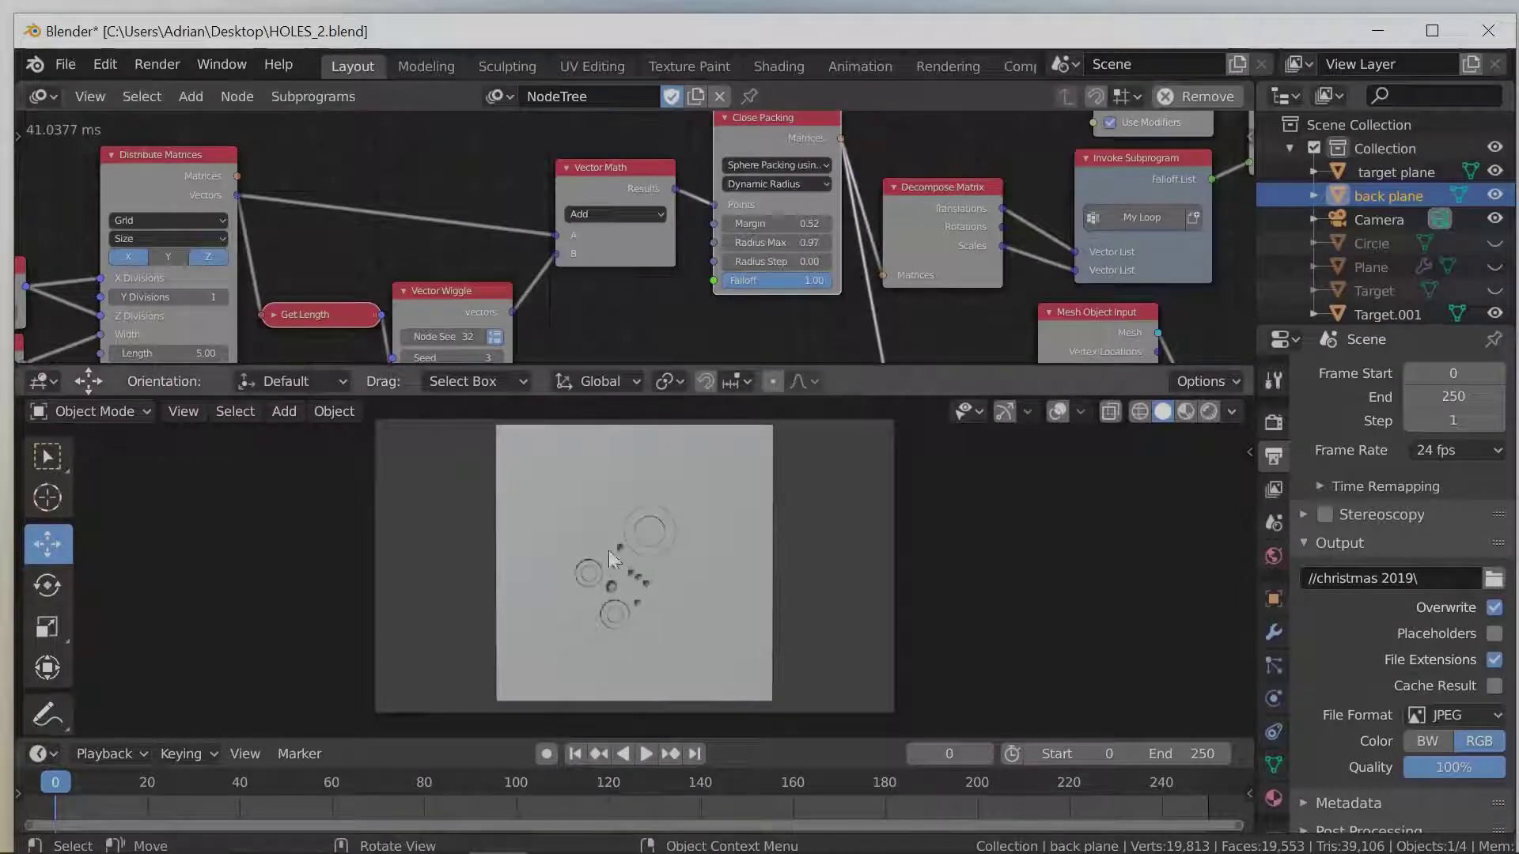
left_click(642, 751)
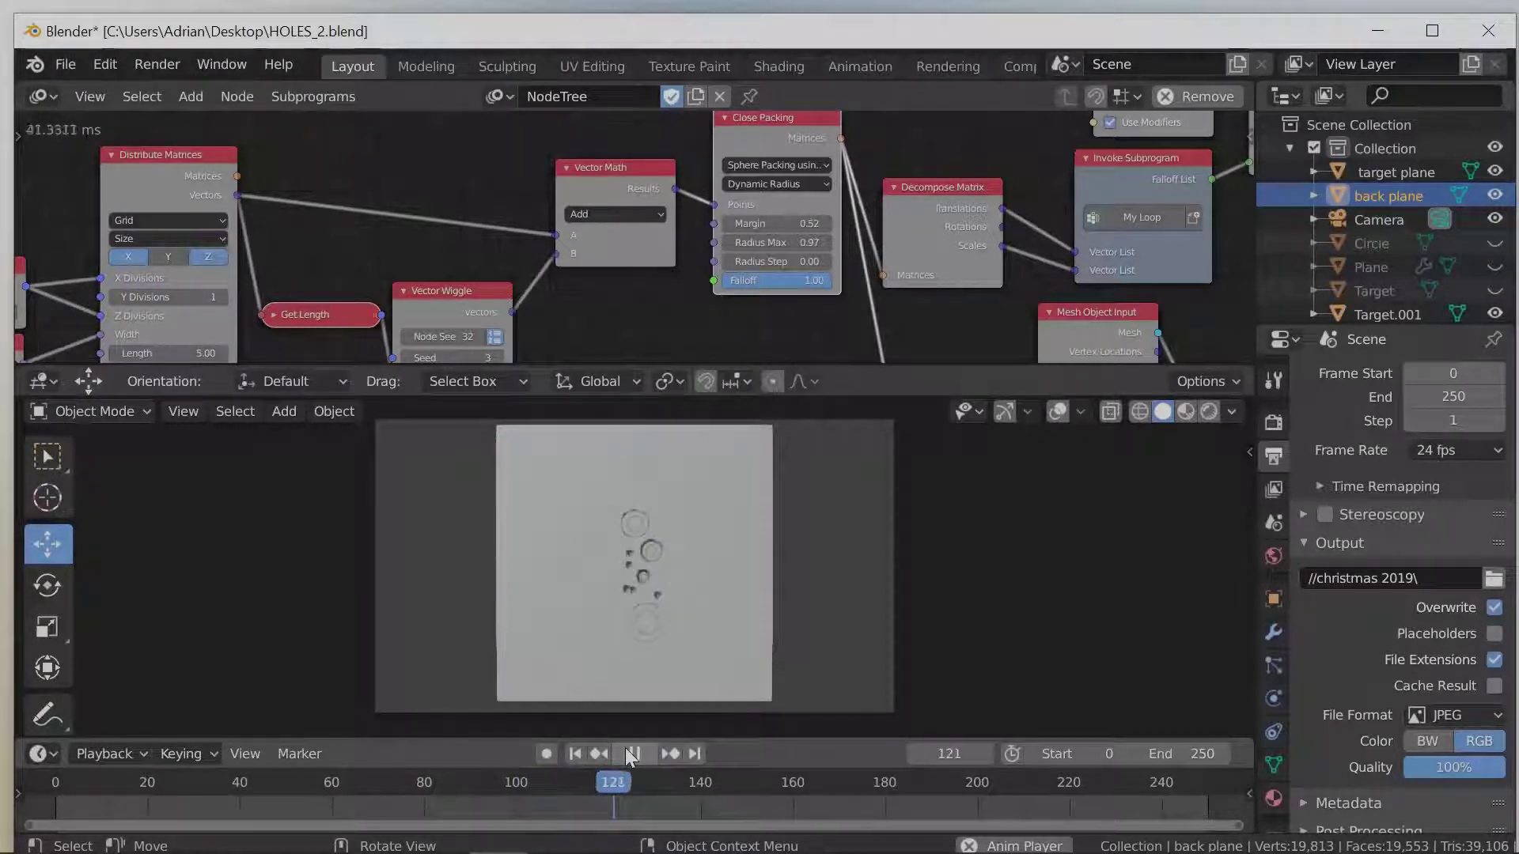
left_click(630, 753)
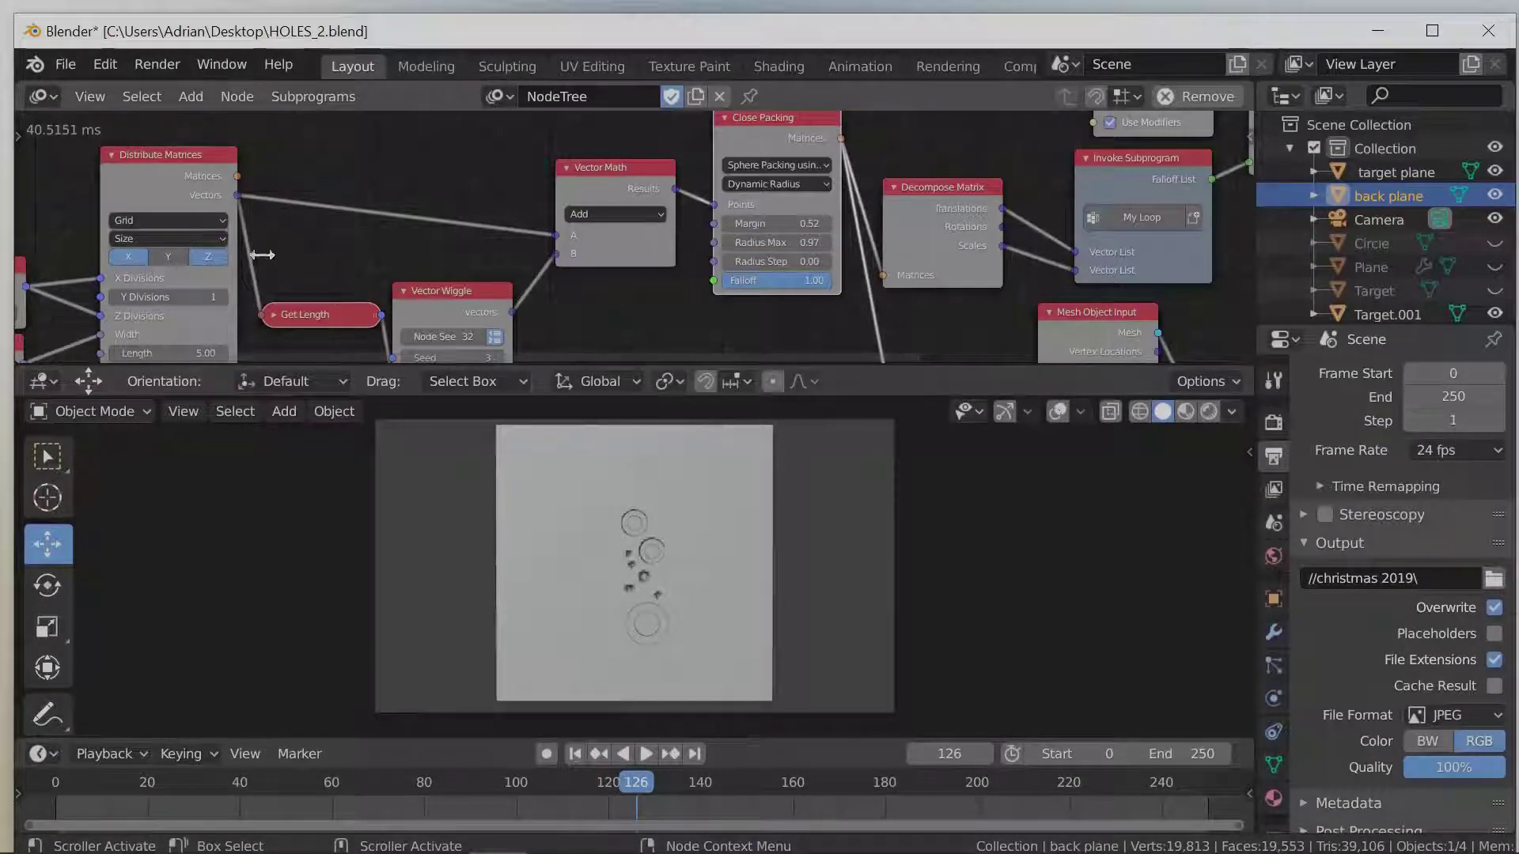
- Set the Vector Wiggle node's speed to 1.33 and the Float Input to 0.77
middle_click_drag(271, 248, 362, 138)
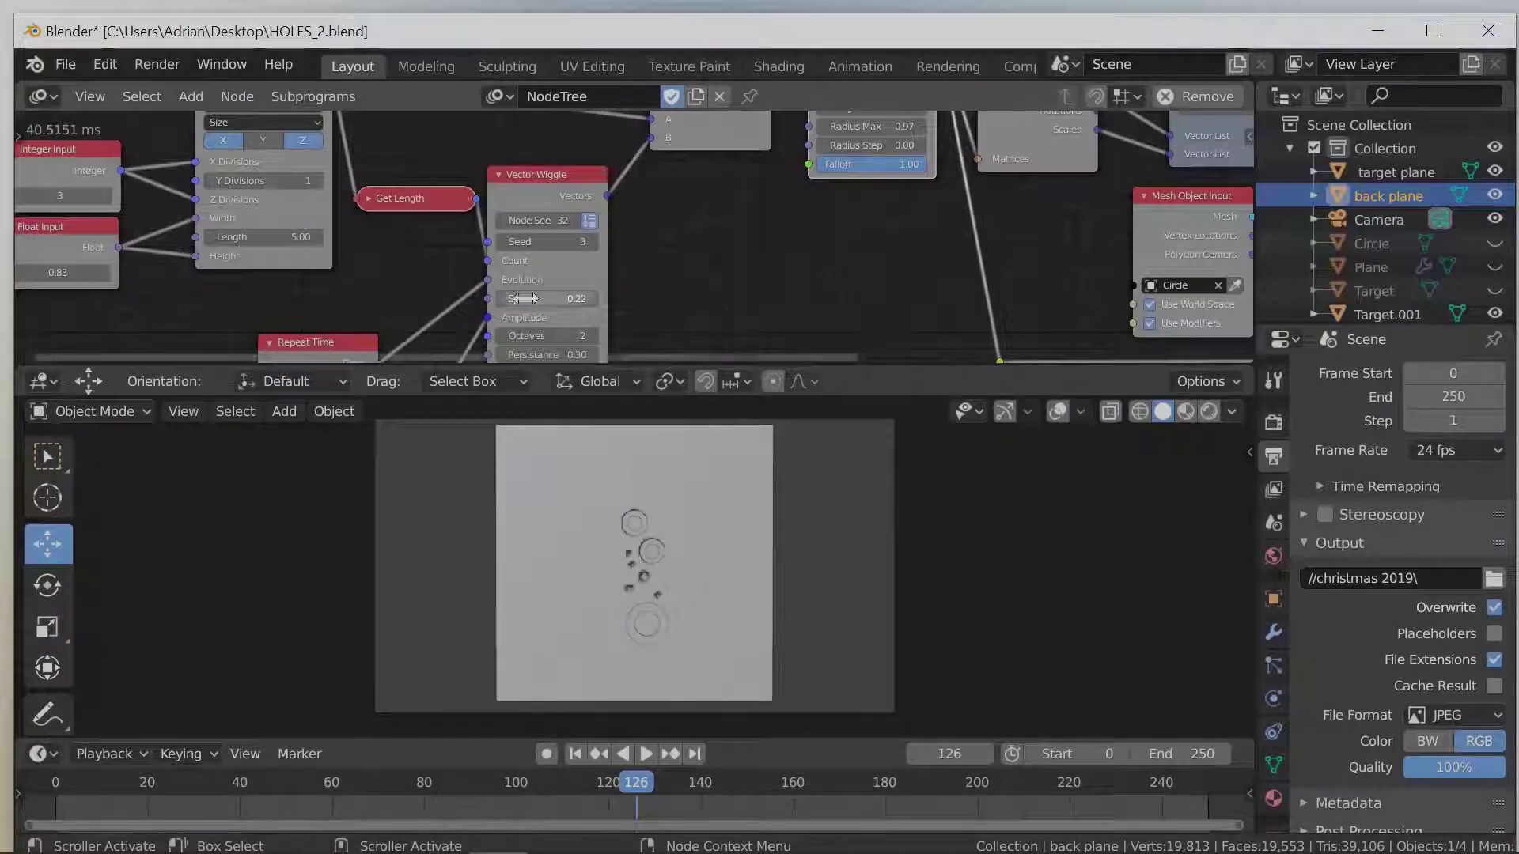
left_click_drag(541, 301, 559, 299)
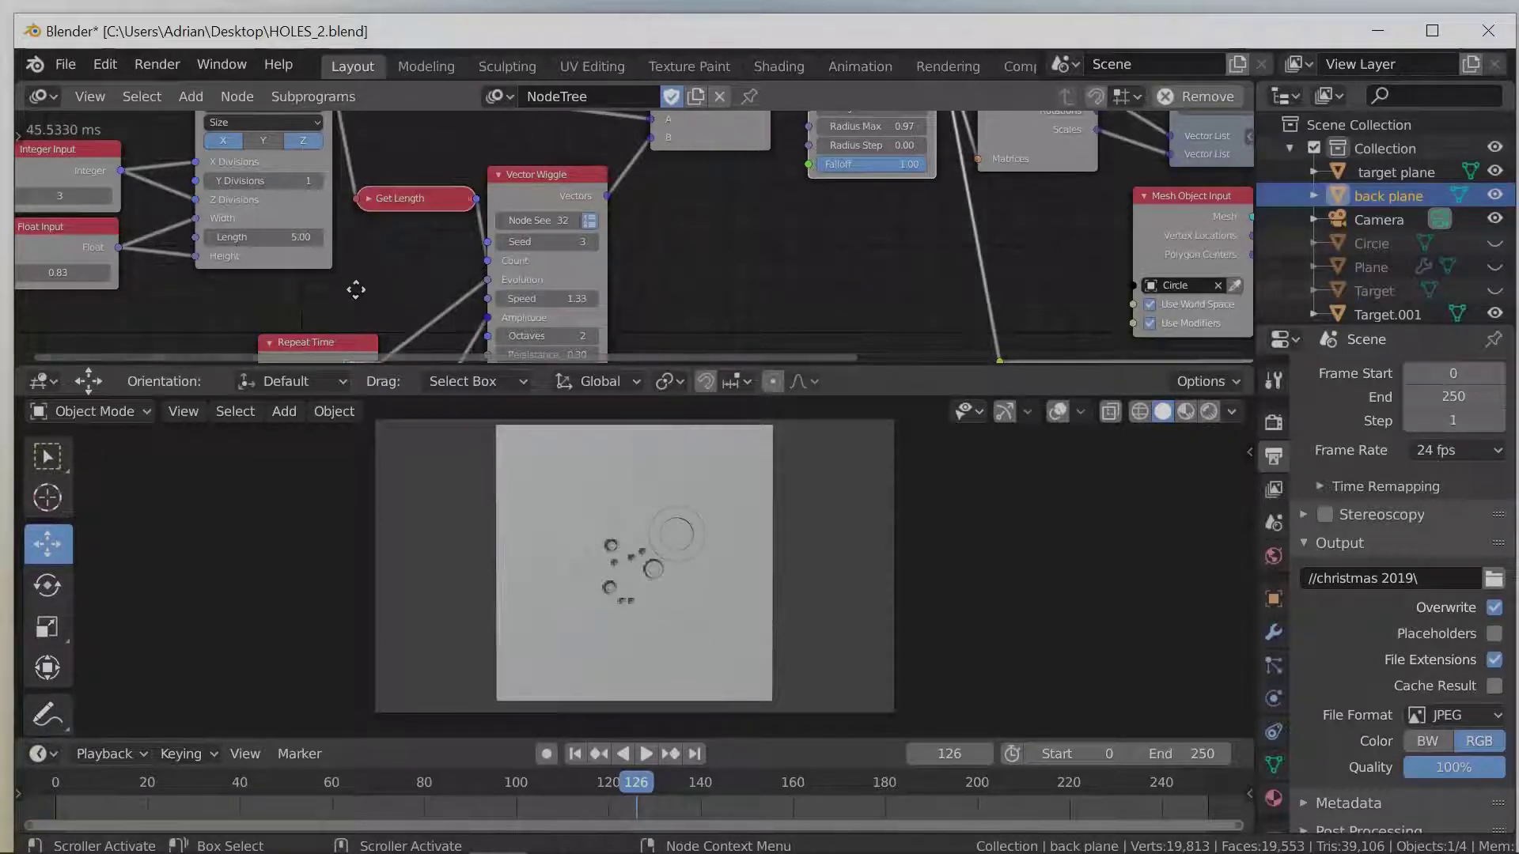
middle_click_drag(352, 288, 508, 303)
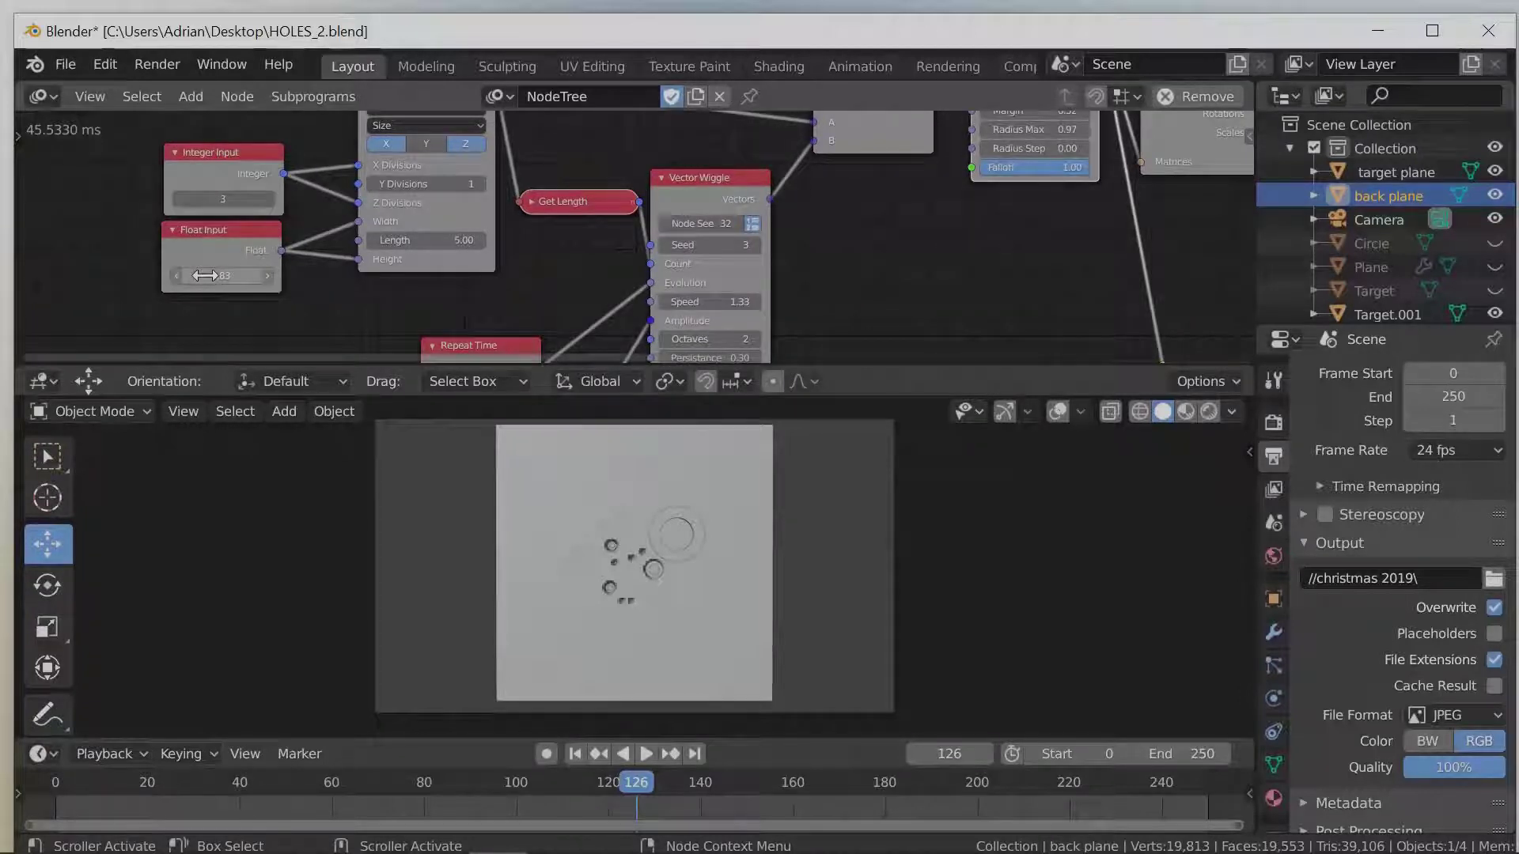
mouse_move(207, 275)
left_mouse_down()
mouse_move(226, 276)
mouse_move(210, 282)
mouse_move(206, 263)
left_mouse_up()
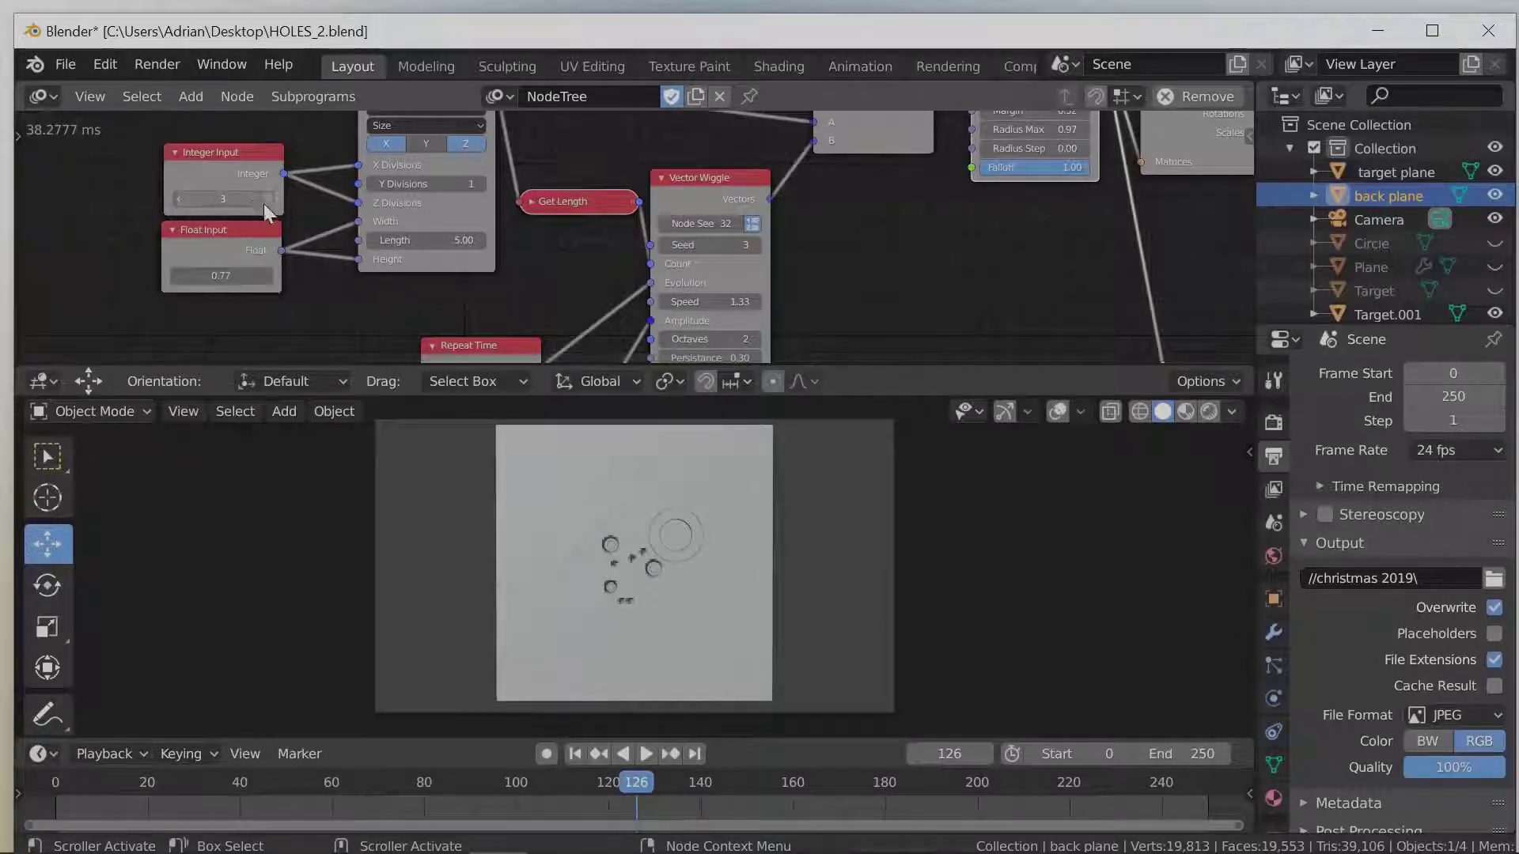
- Try Integer Input values of 2, 19 and 0 for the grid divisions
left_click(179, 200)
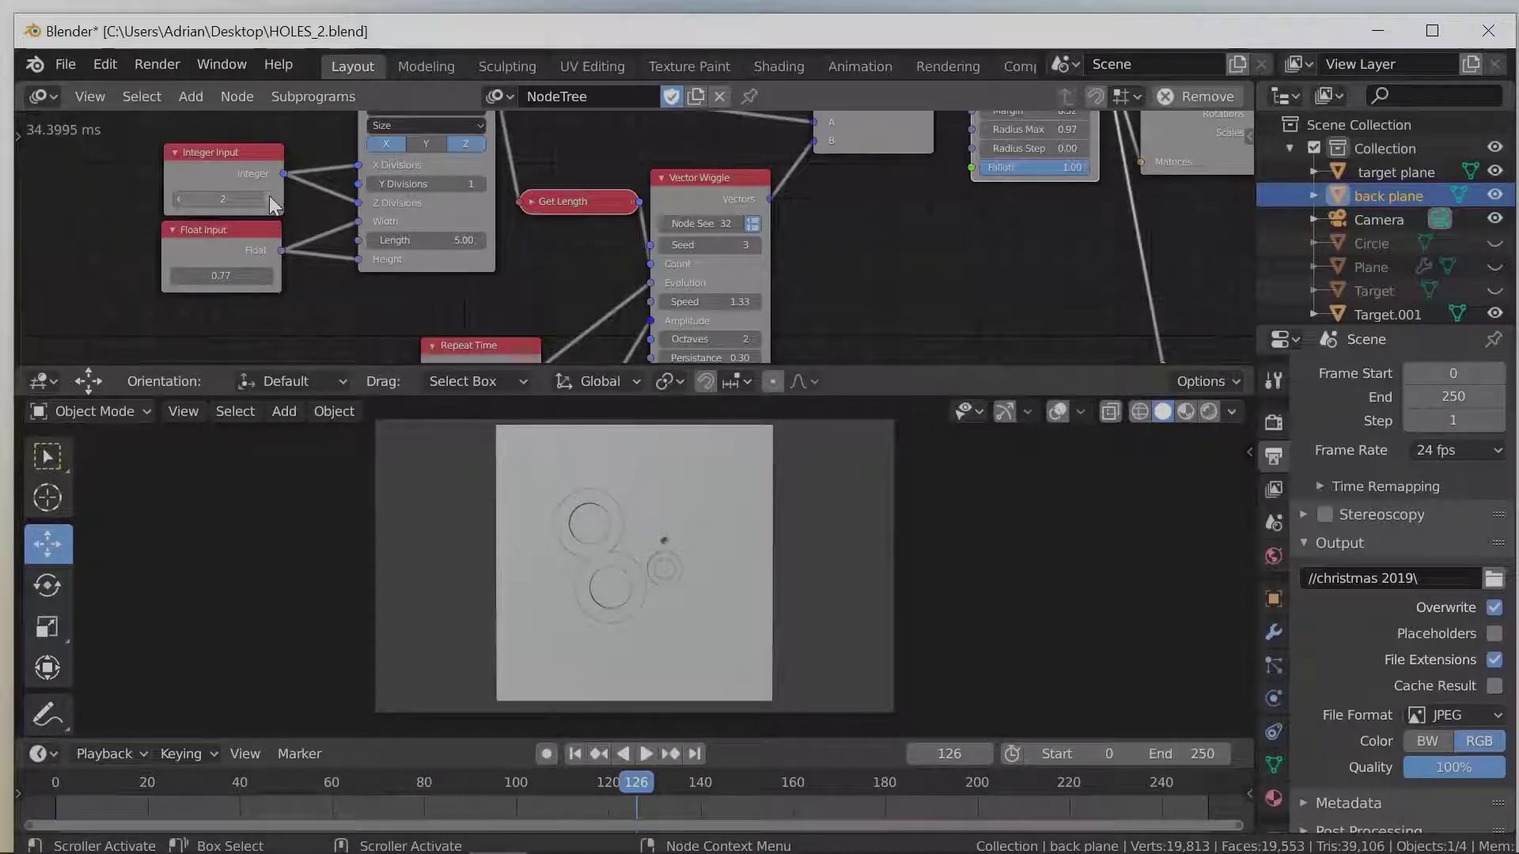
left_click_drag(225, 203, 258, 199)
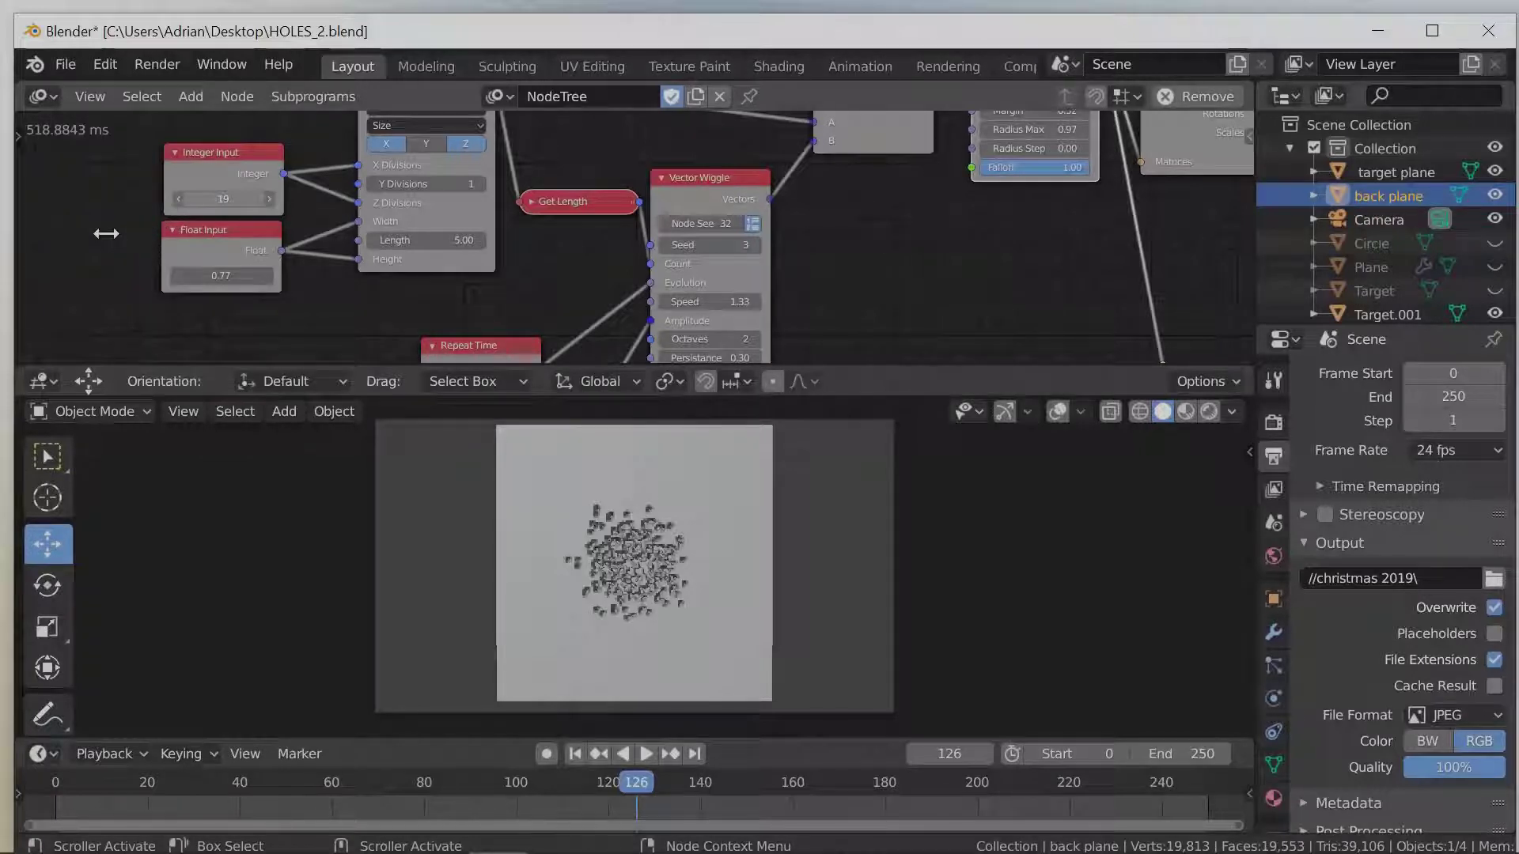
left_click_drag(95, 237, 228, 203)
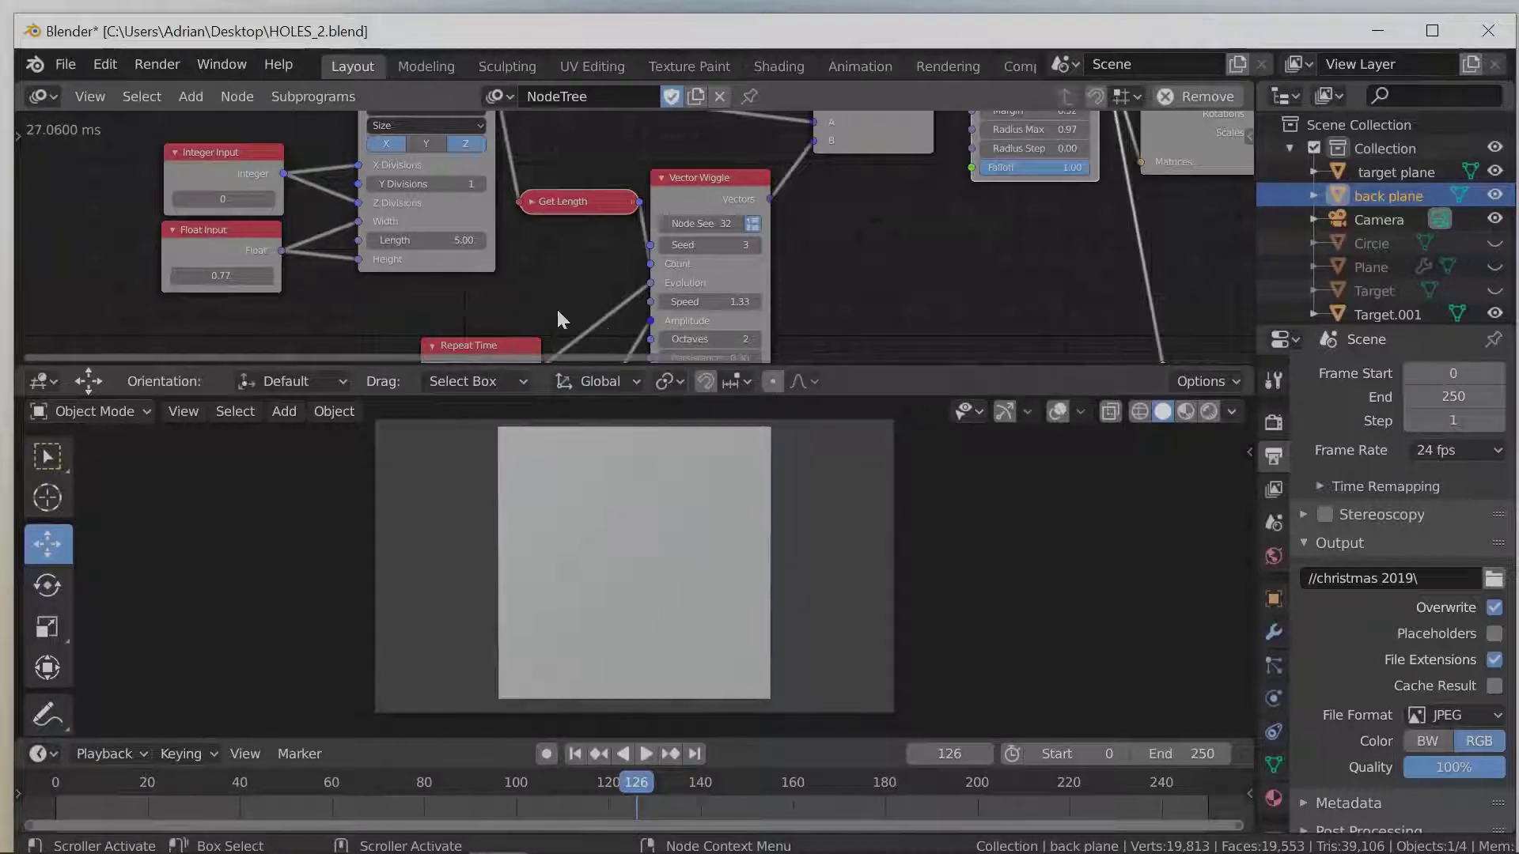
- Set the Integer Input for the grid divisions to 4
left_click(270, 198)
left_click(271, 198)
left_click(269, 198)
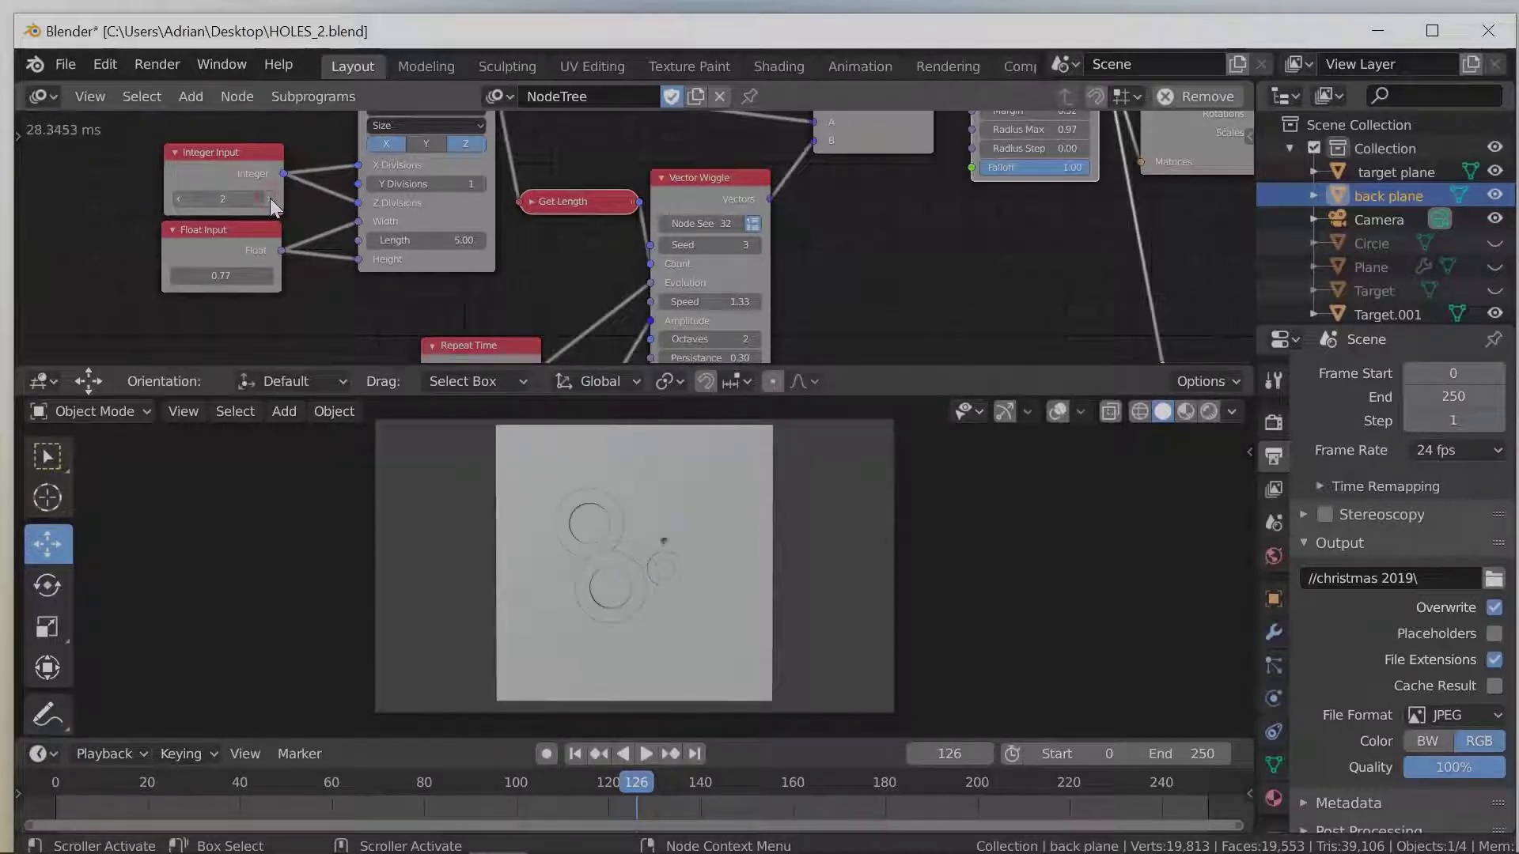
left_click(269, 197)
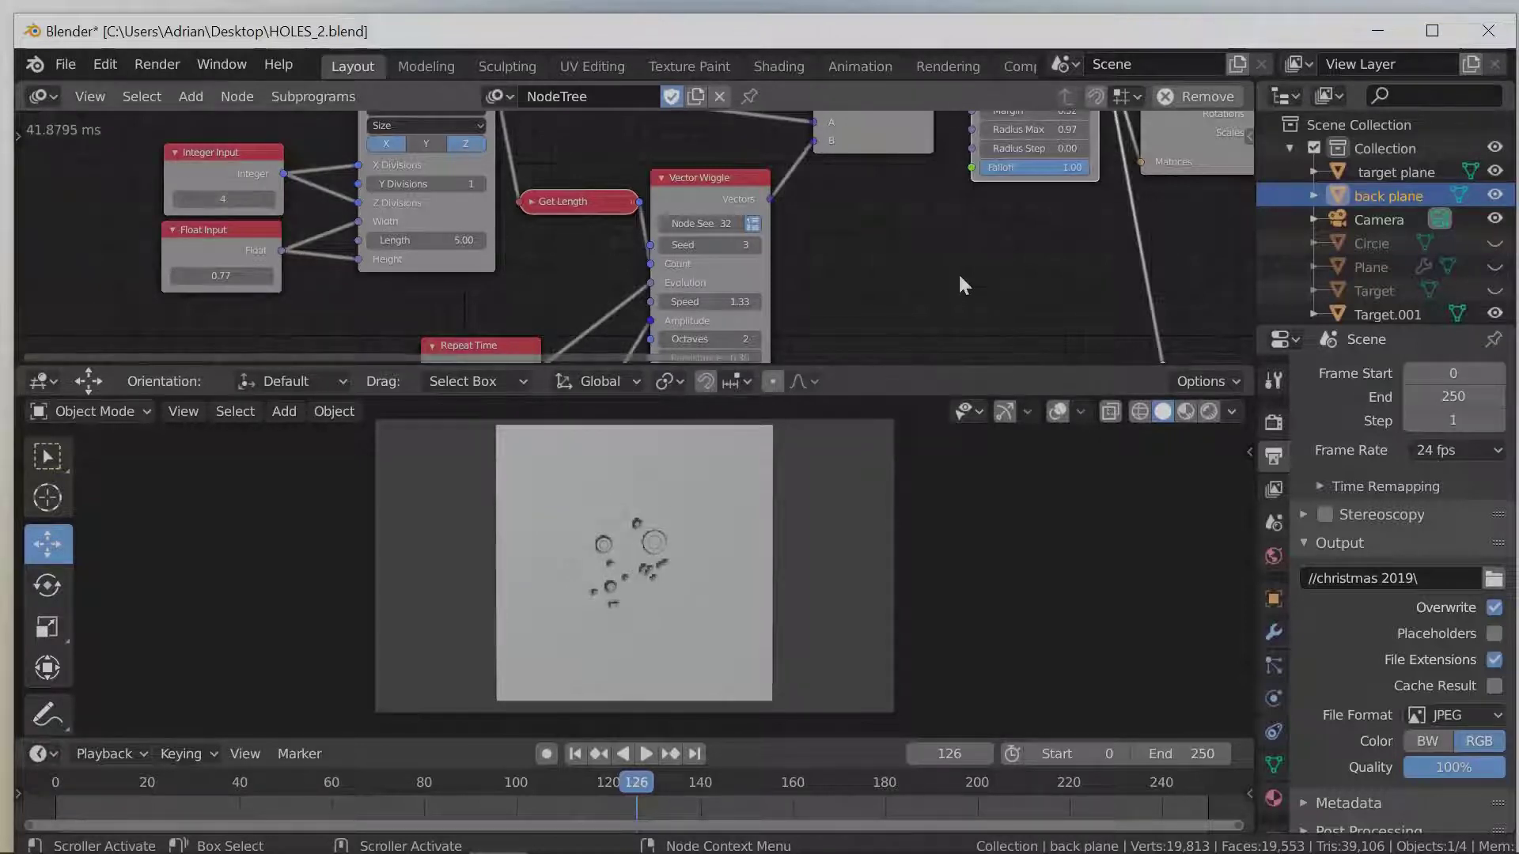
- Set the Close Packing node's Radius Max to 3.49
middle_click_drag(963, 285, 722, 326)
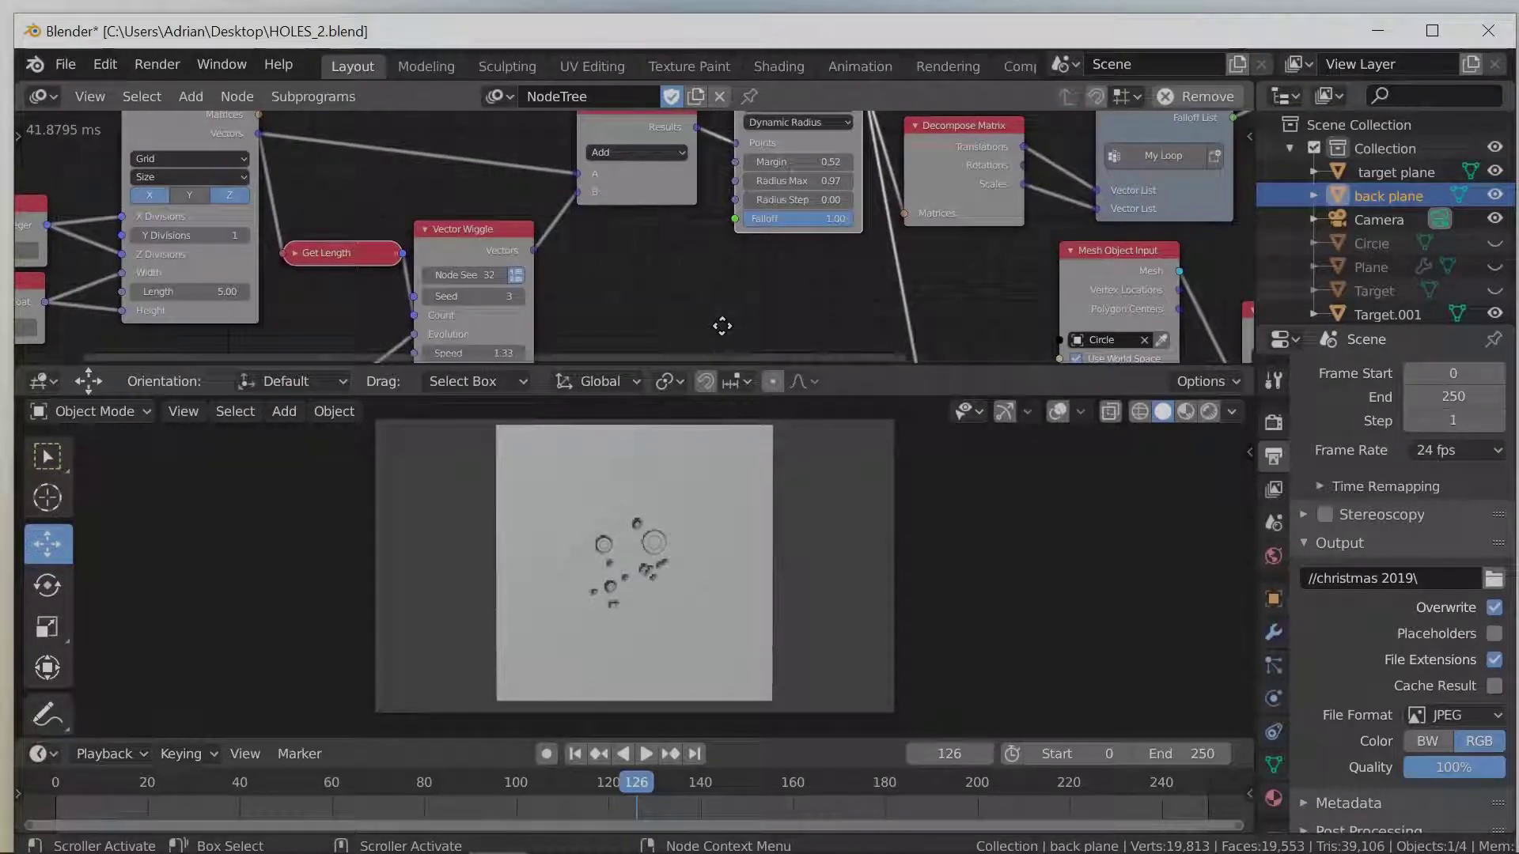
middle_click_drag(799, 270, 600, 319)
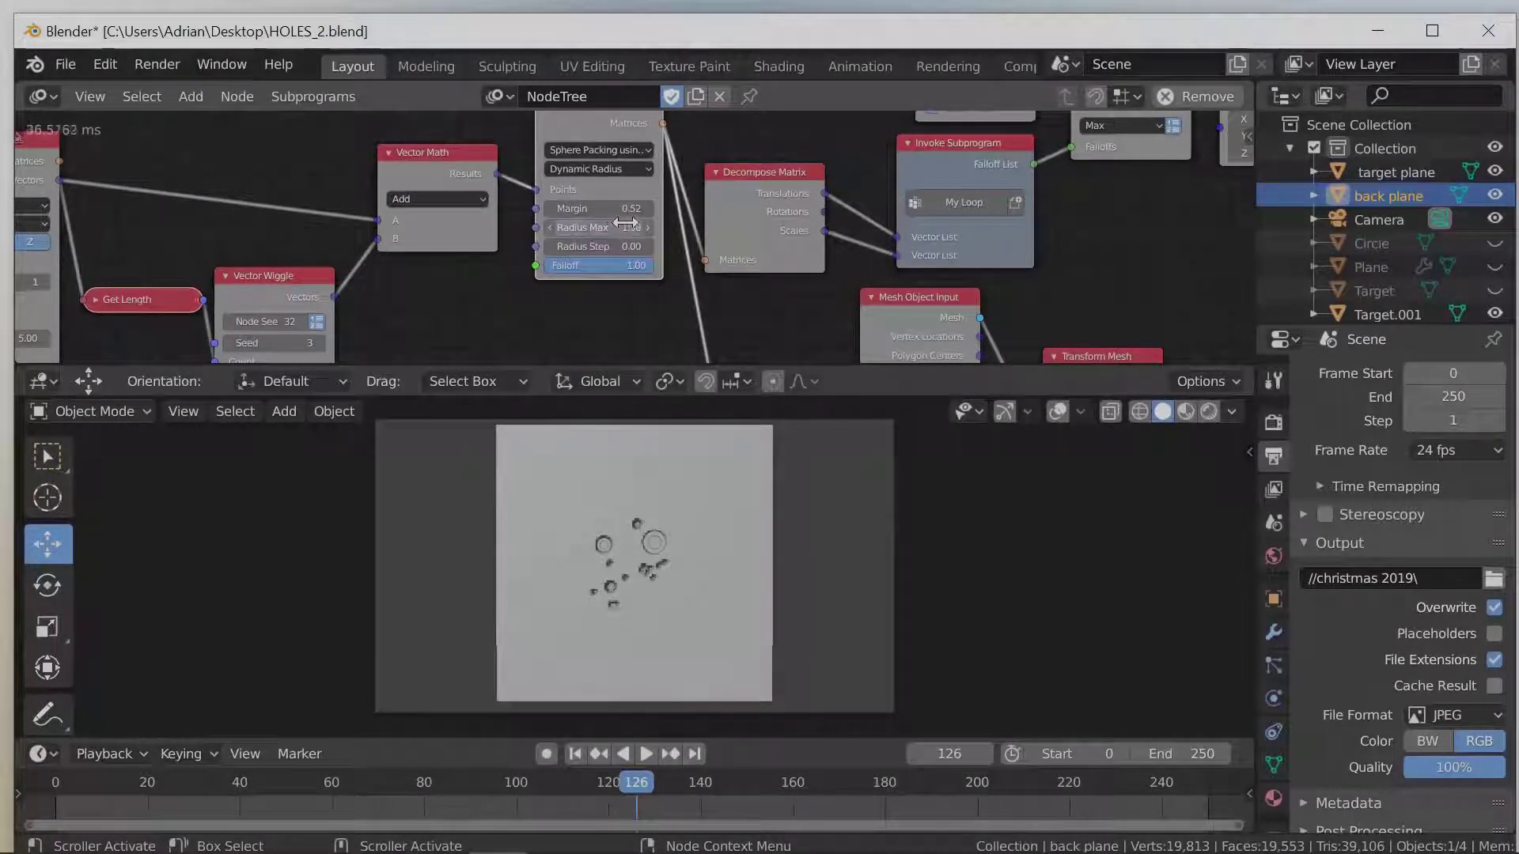
left_click_drag(652, 218, 684, 231)
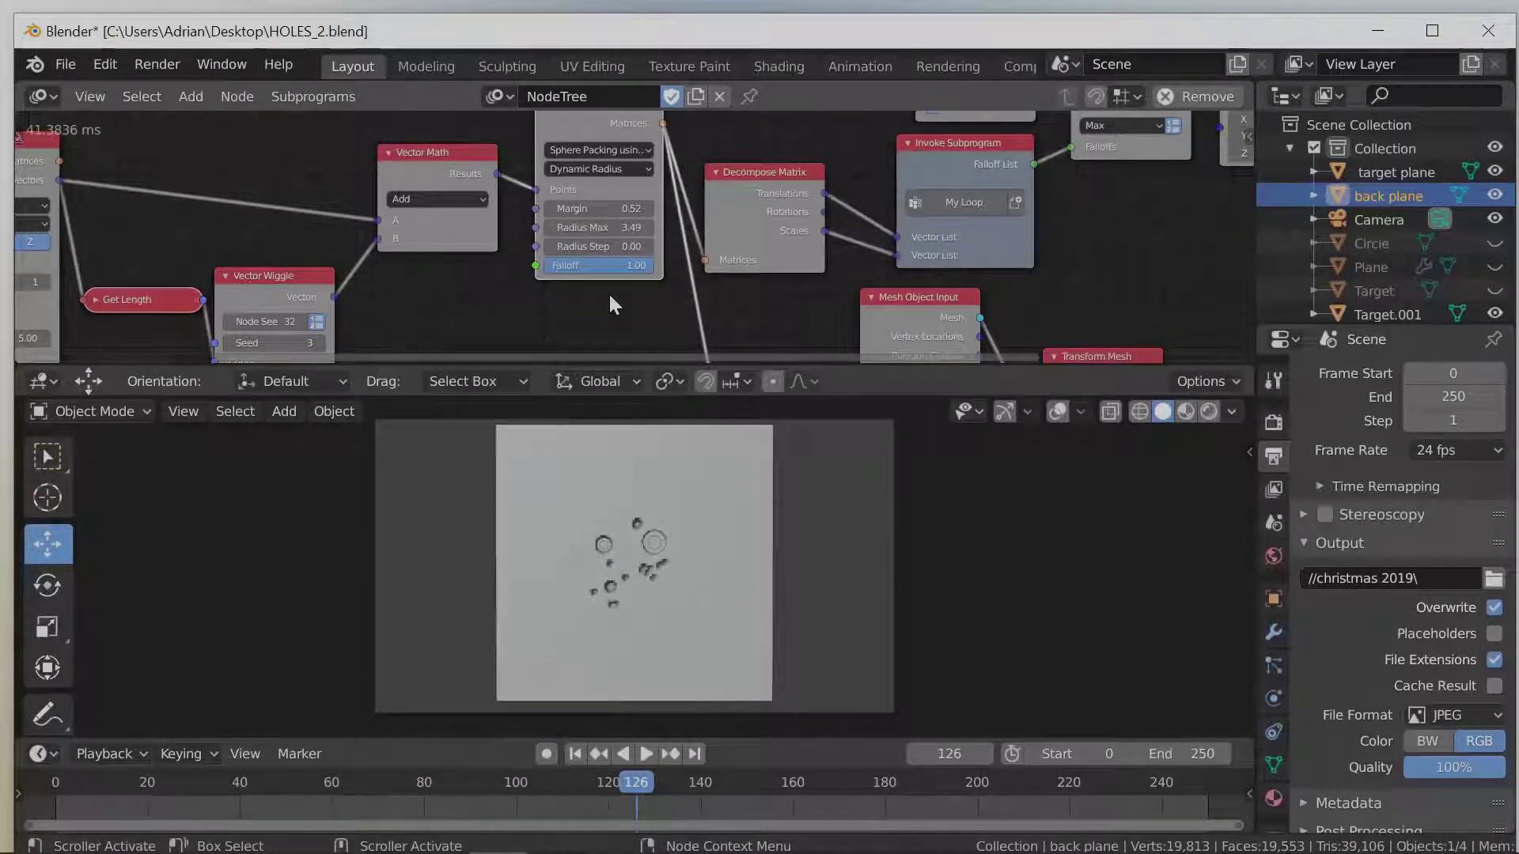
- Try Y offsets of -1.03 and 0.33 on the mesh offset node fed by Mix Falloffs, and set it to 1.26
middle_click_drag(610, 291, 342, 315)
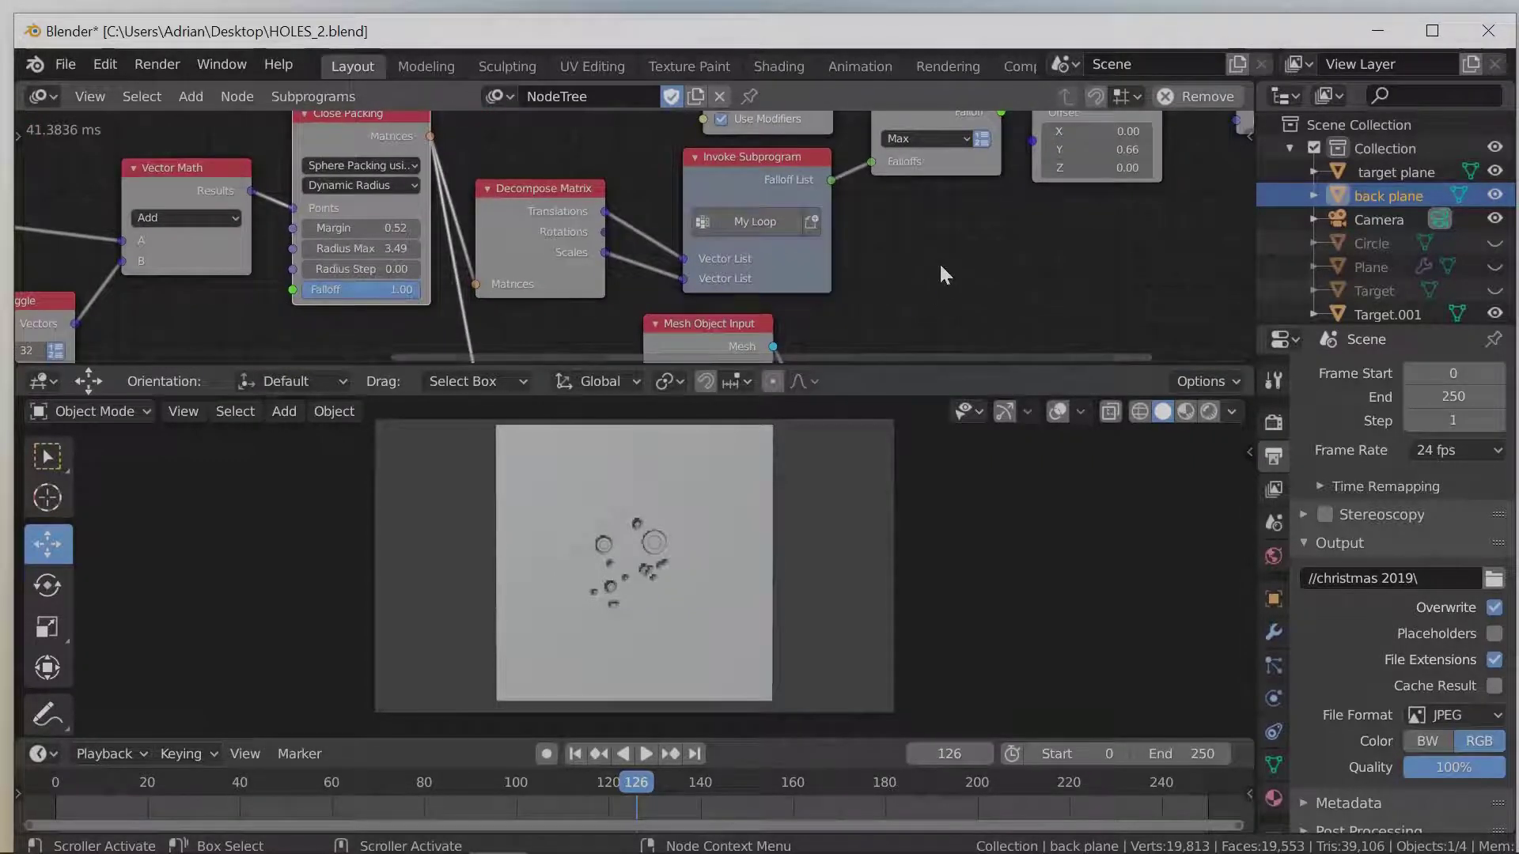
middle_click_drag(953, 236, 629, 322)
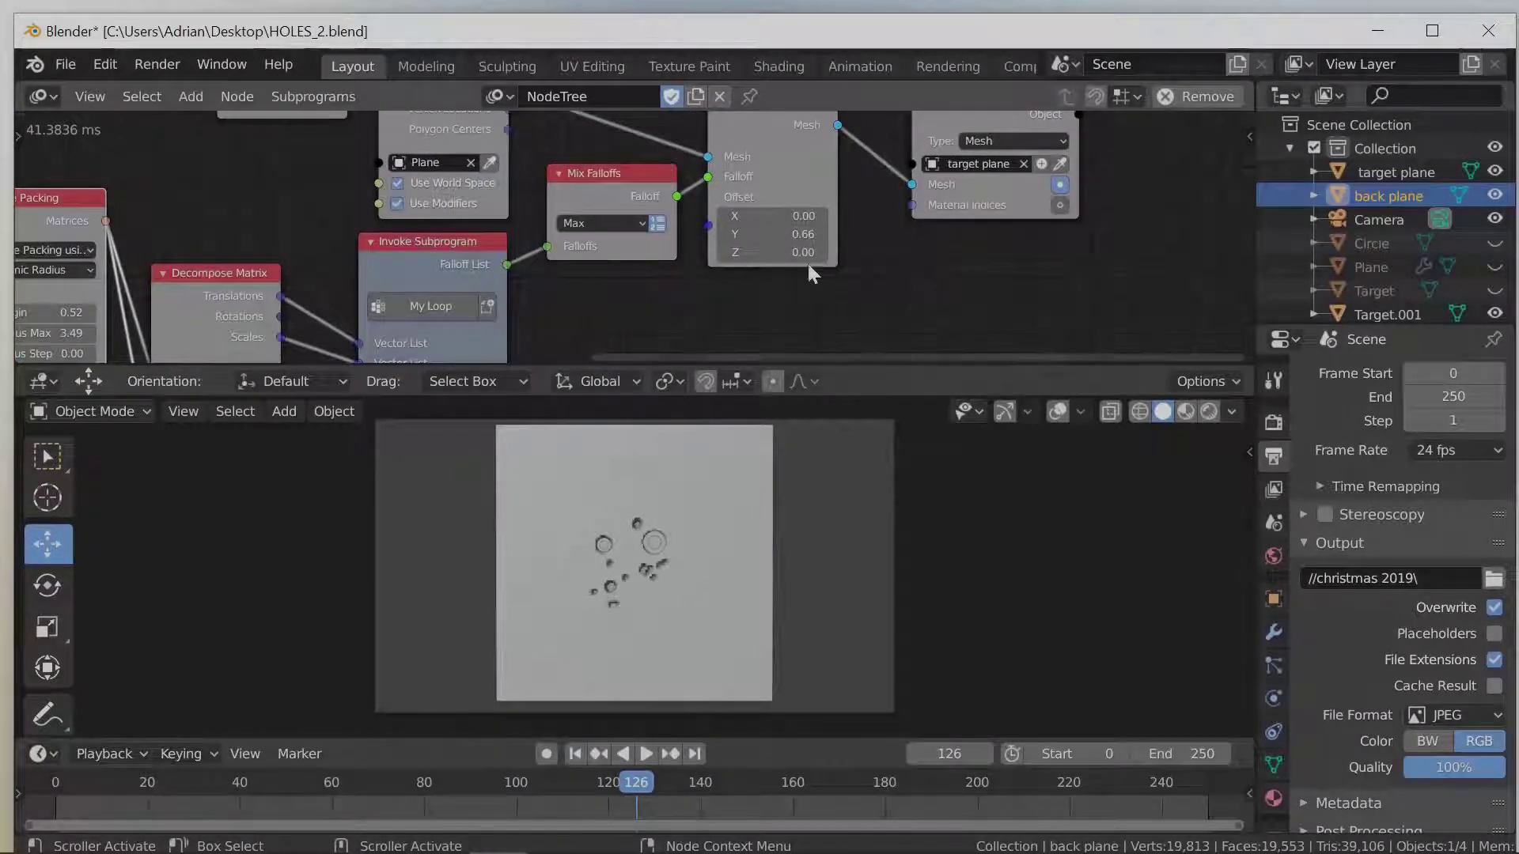
mouse_move(791, 236)
left_mouse_down()
mouse_move(831, 233)
mouse_move(774, 258)
left_mouse_up()
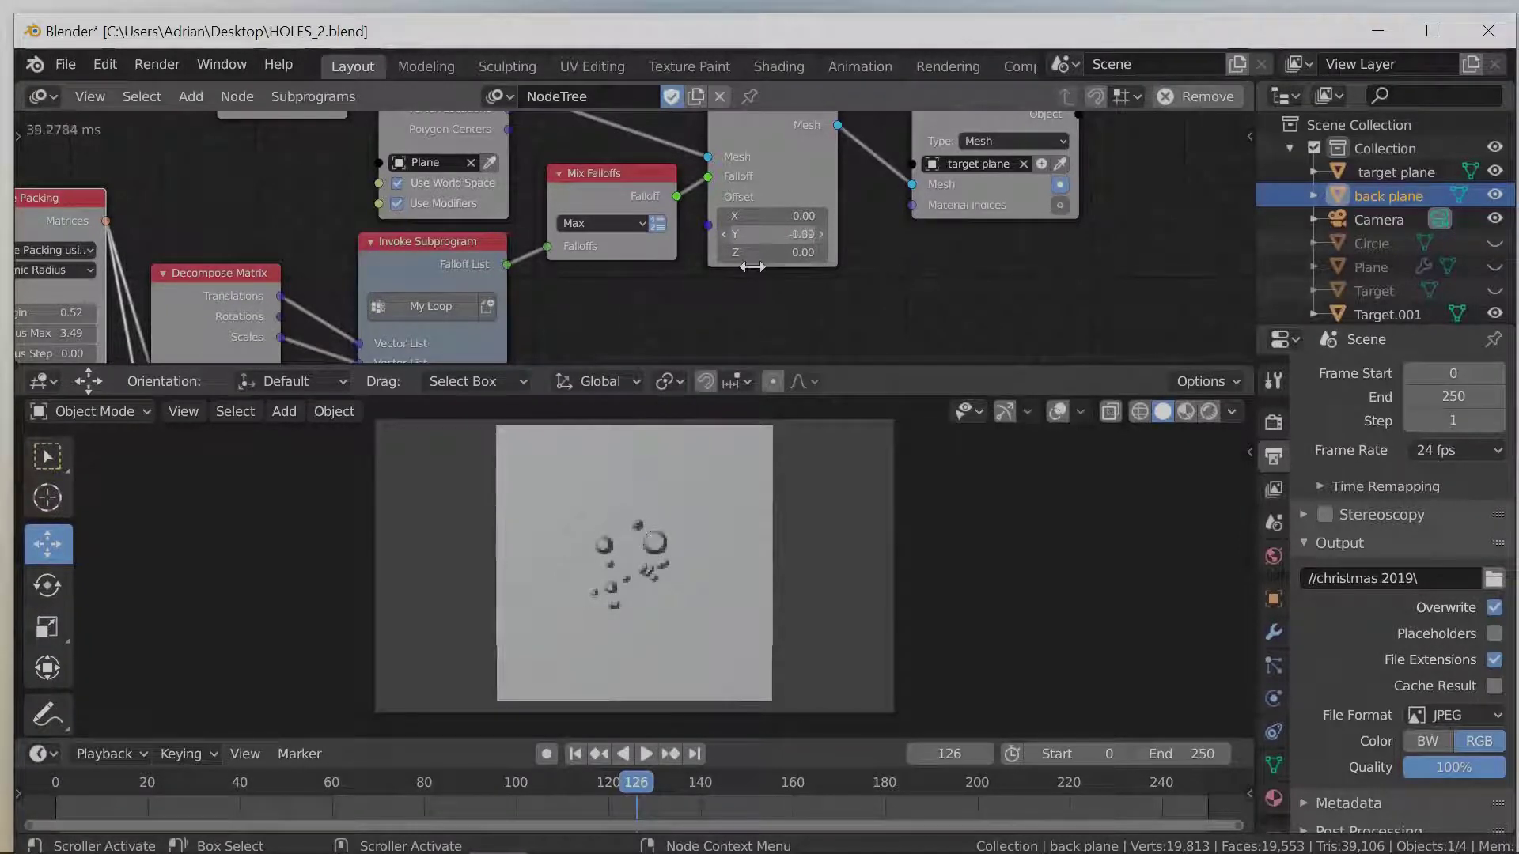
left_click_drag(777, 262, 790, 260)
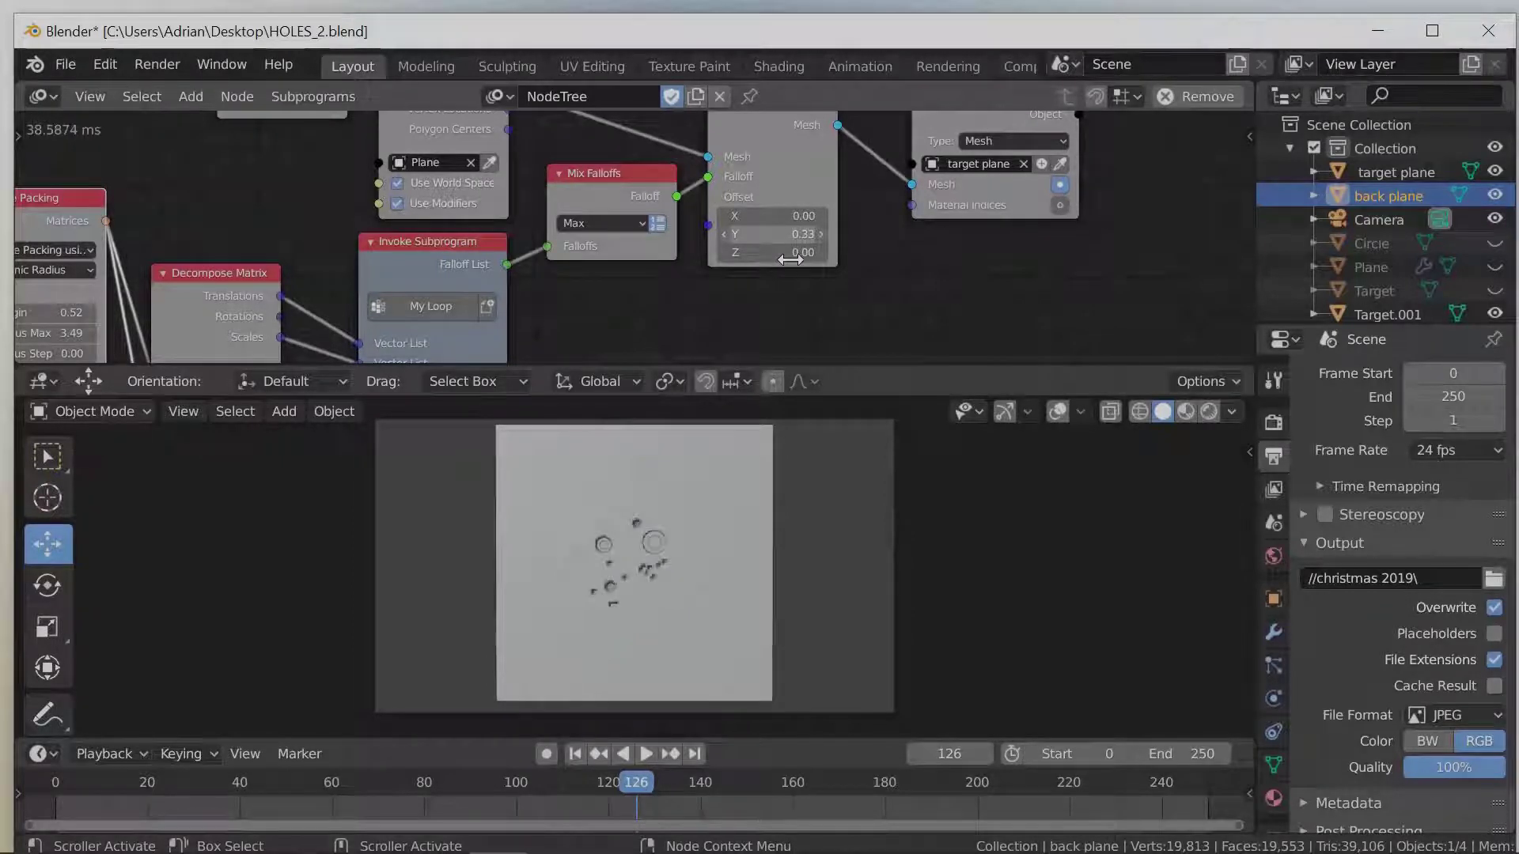
left_click_drag(792, 260, 818, 253)
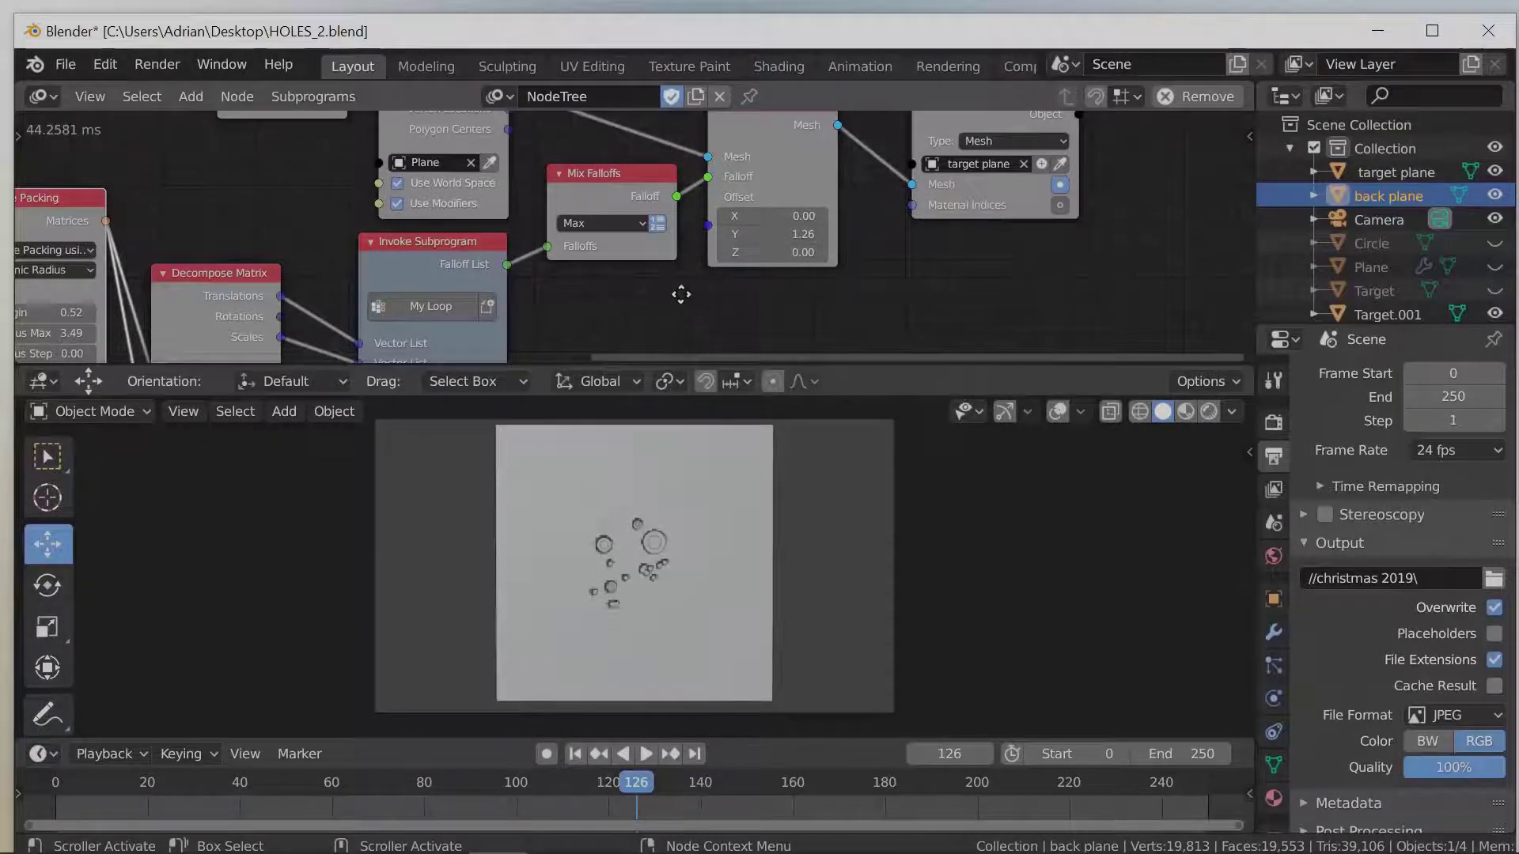
- Set the falloff width of the Point Distance Falloff node in the My Loop subprogram to 0.09
middle_click_drag(680, 295, 845, 182)
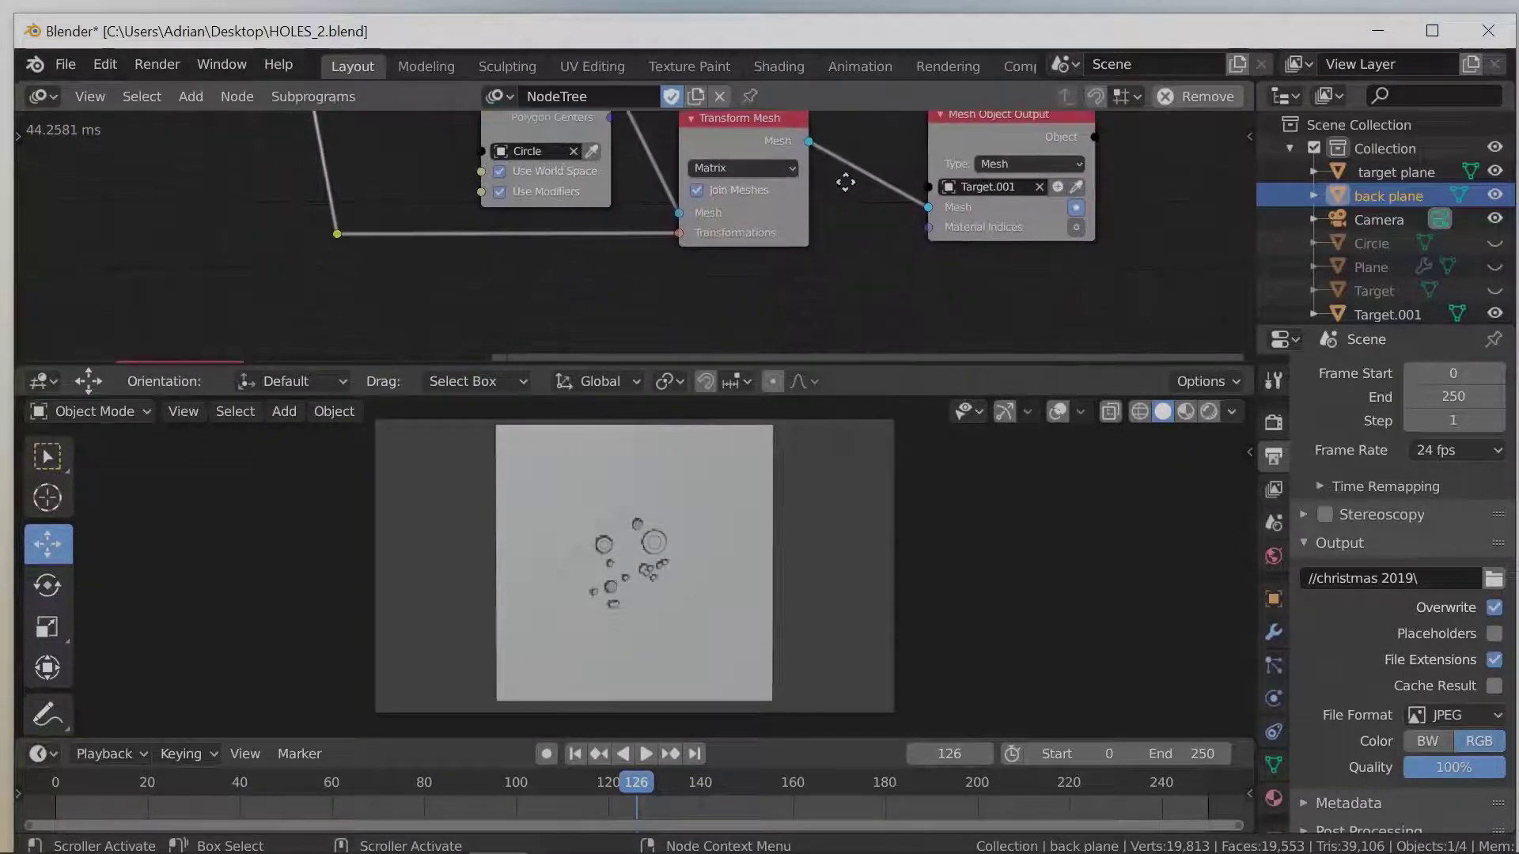
middle_click_drag(627, 282, 709, 364)
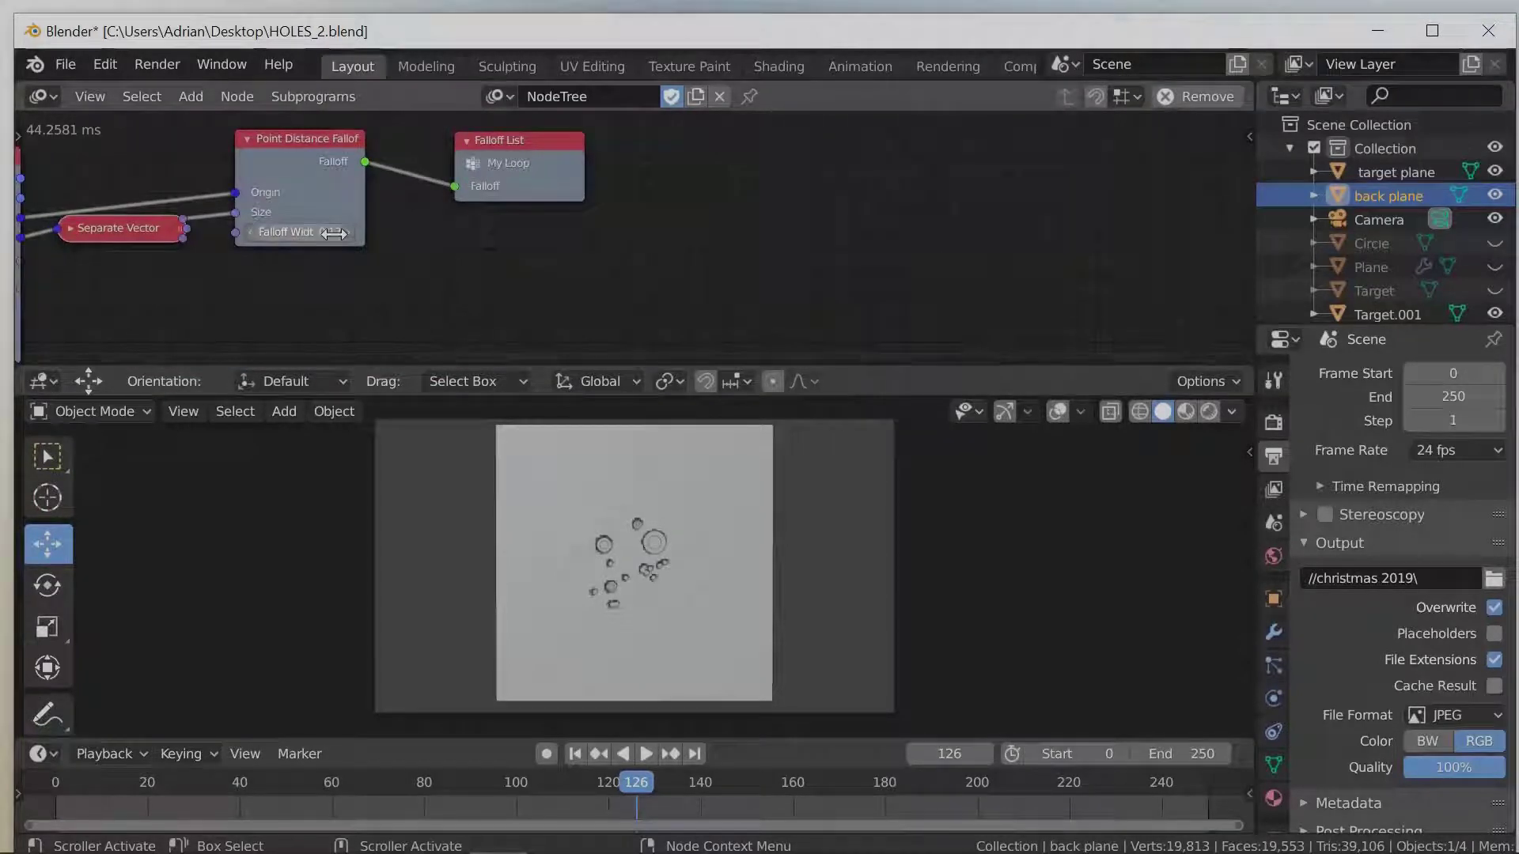
left_click_drag(325, 234, 327, 231)
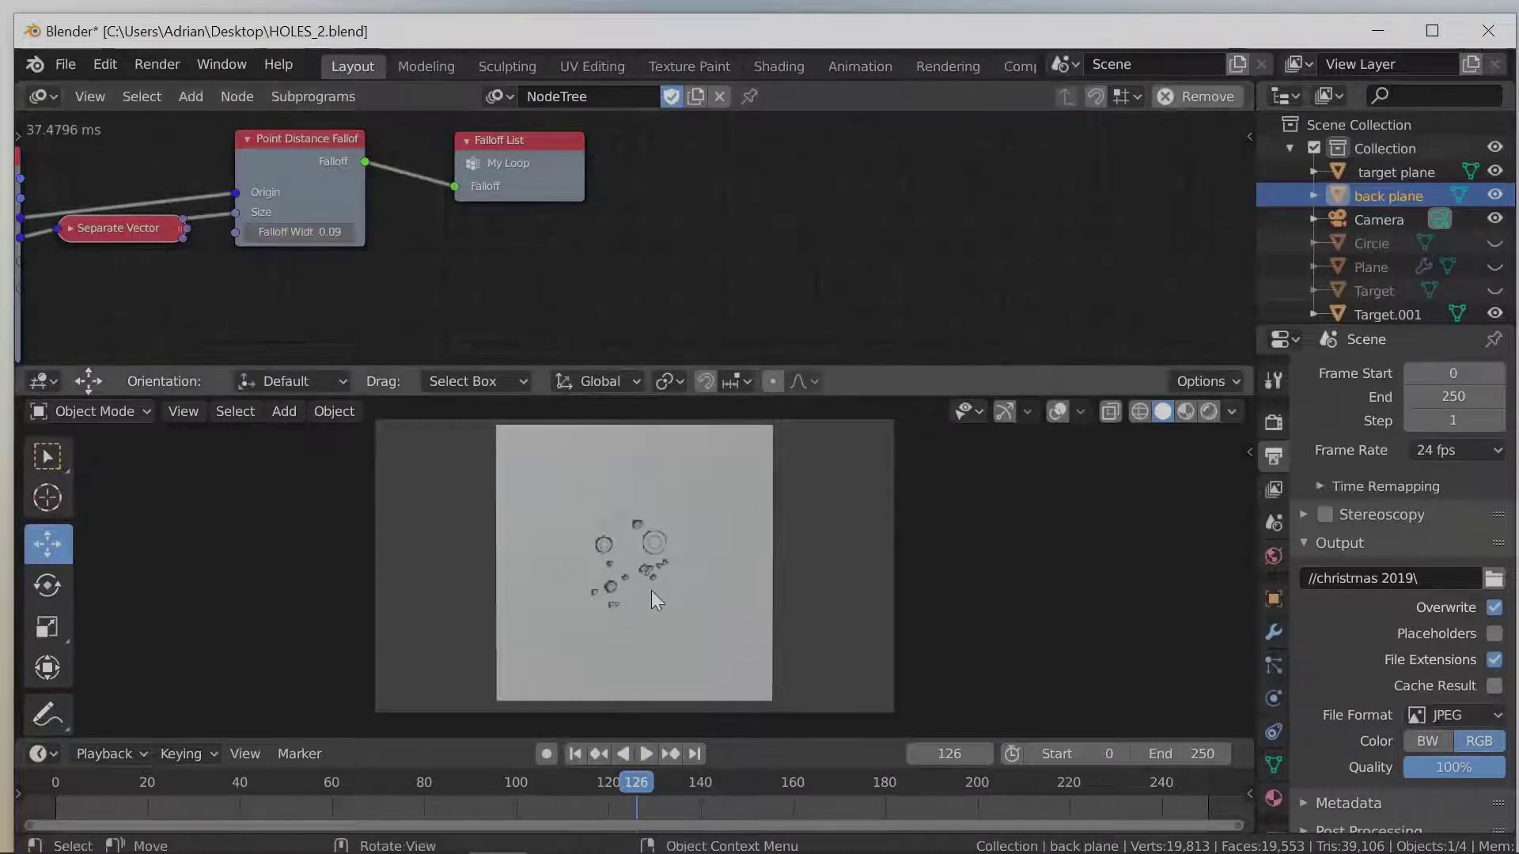
- Lower the Point Distance Falloff node's falloff width to about zero, and raise it back to 0.03
scroll(650, 589, "up", 3)
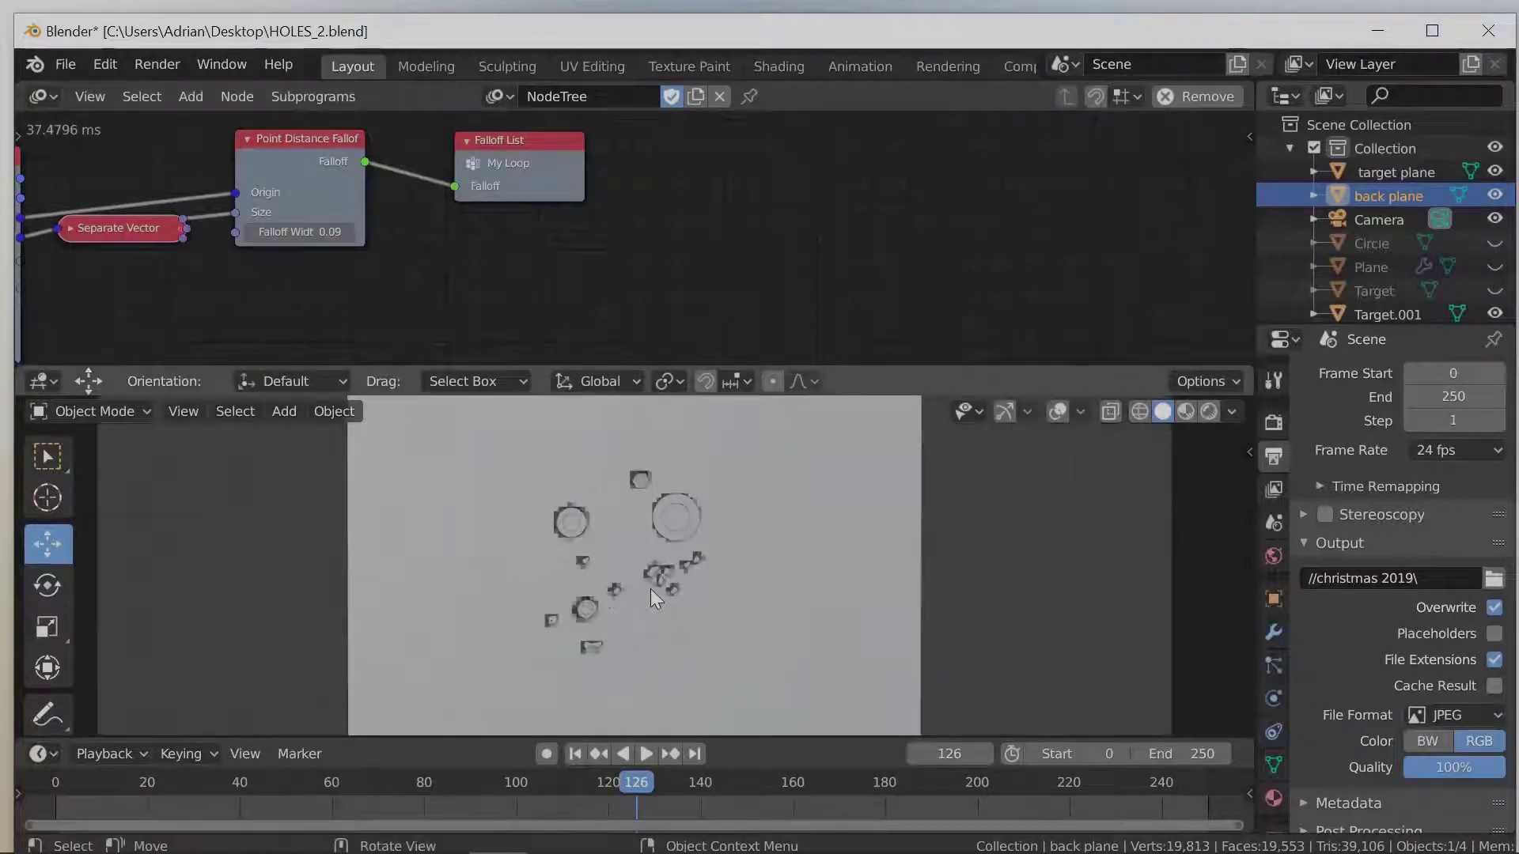
scroll(650, 589, "up", 2)
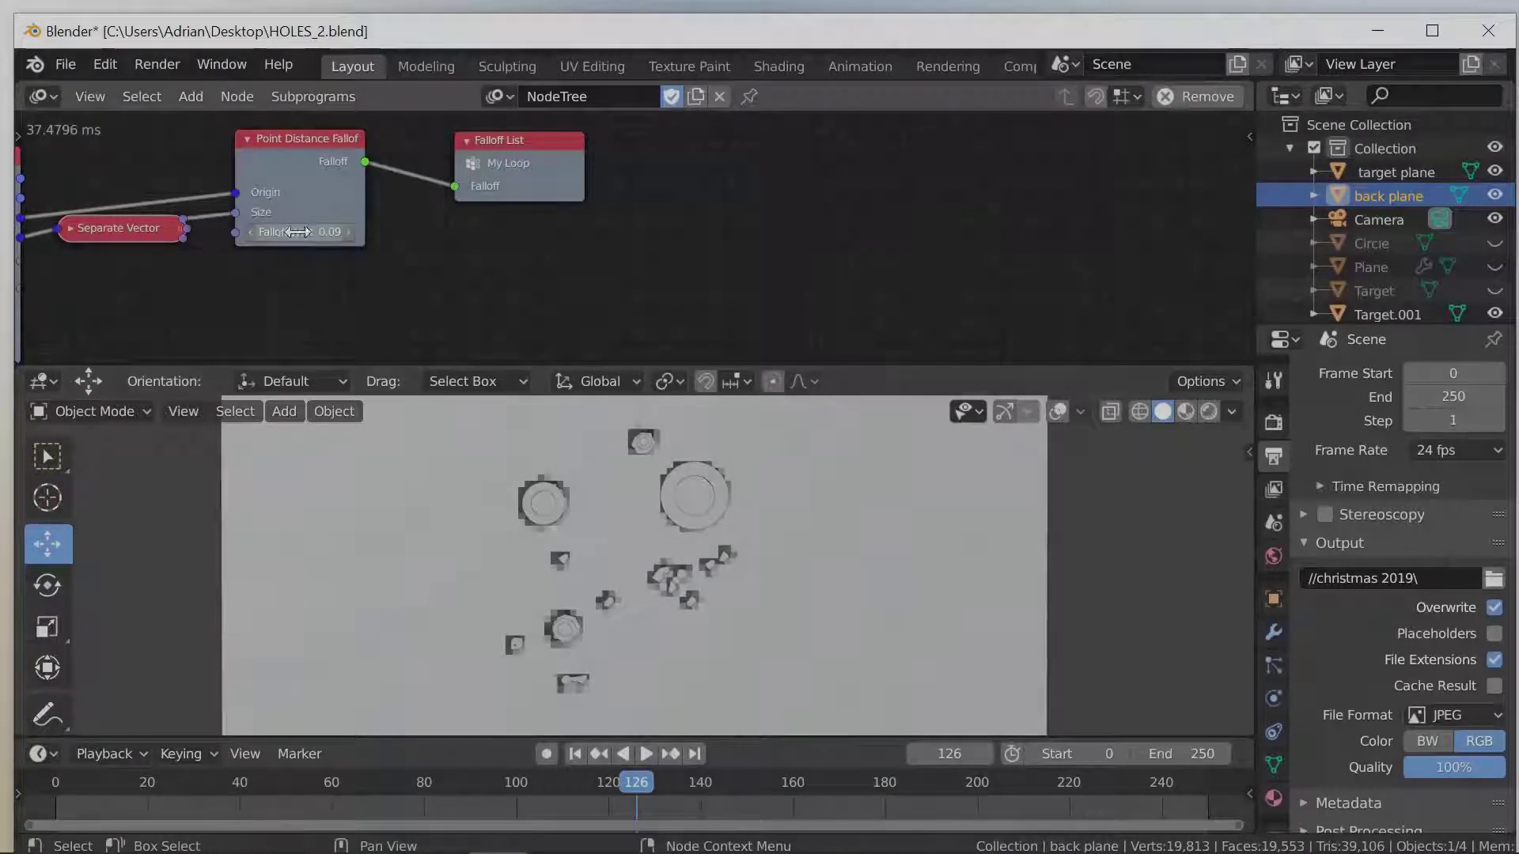
left_click(250, 232)
left_click(250, 232)
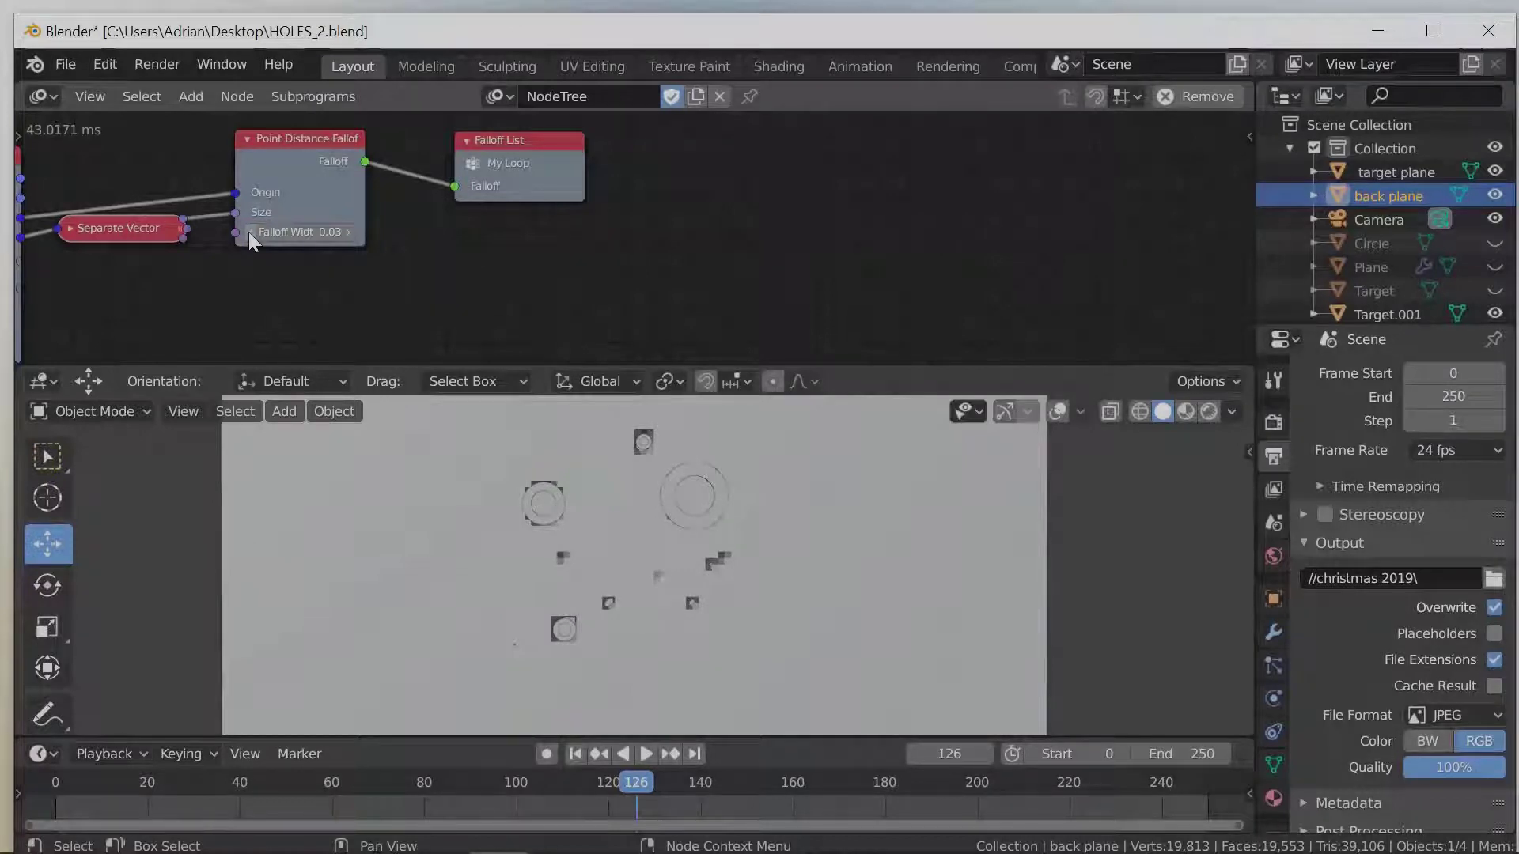
left_click(249, 231)
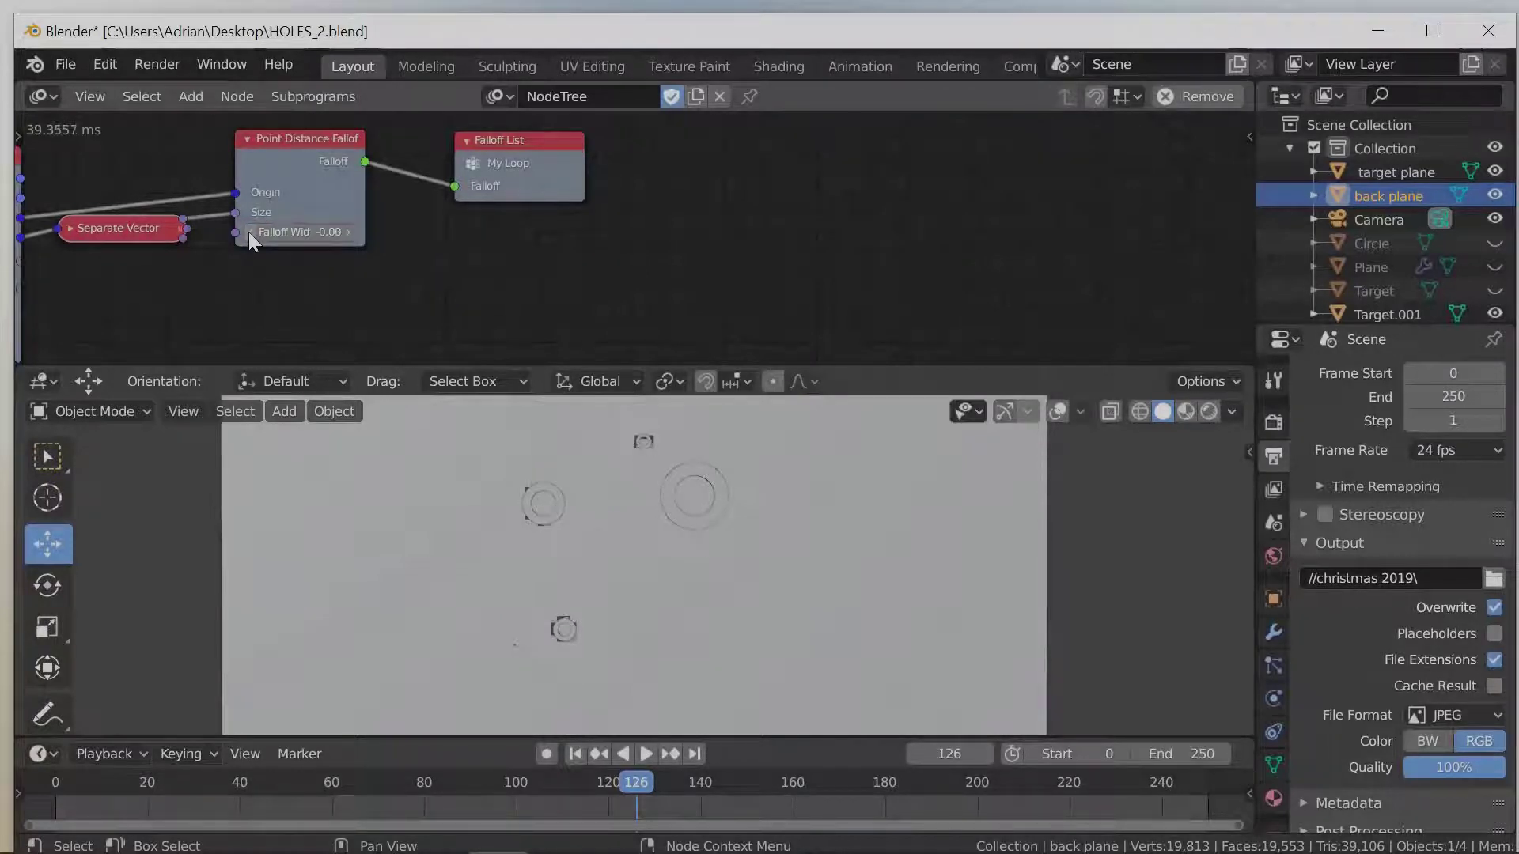
left_click(348, 233)
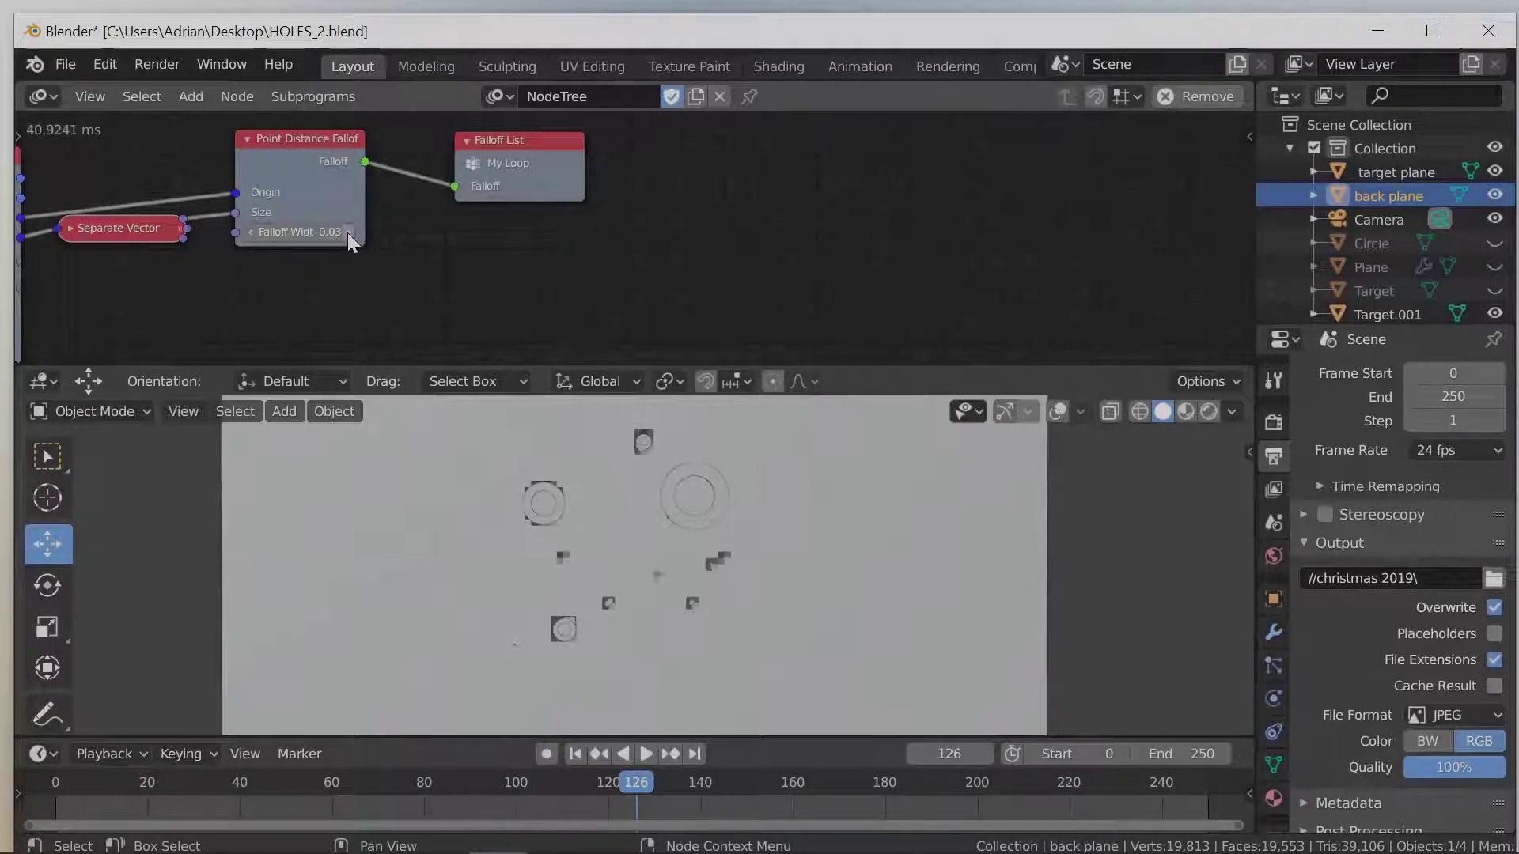
- Play the animation from the first frame to check the holes with the 0.03 falloff width, and stop it
left_click(575, 751)
left_click(647, 752)
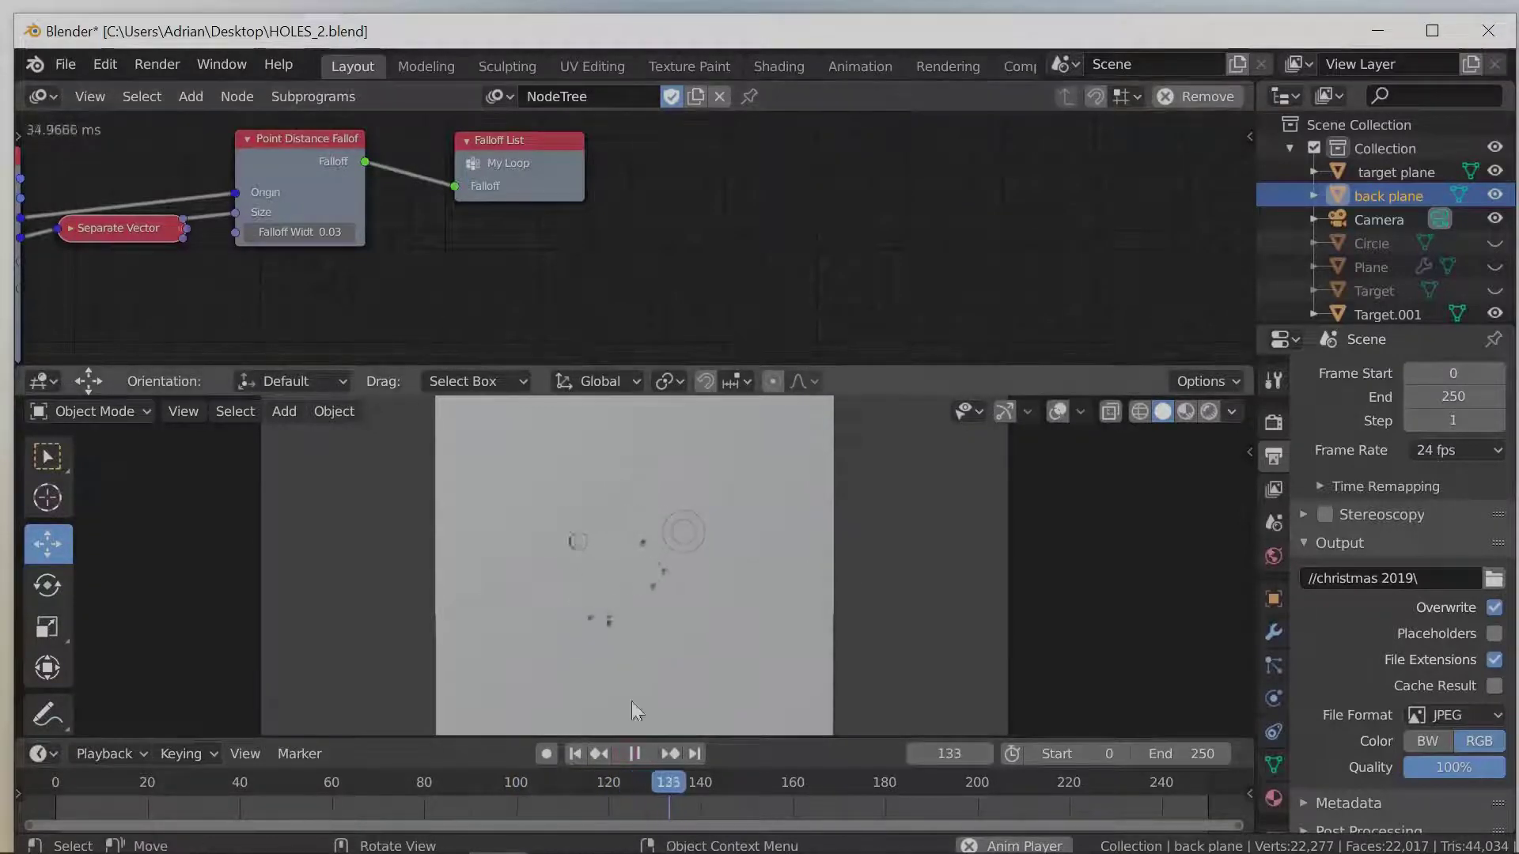
left_click(633, 751)
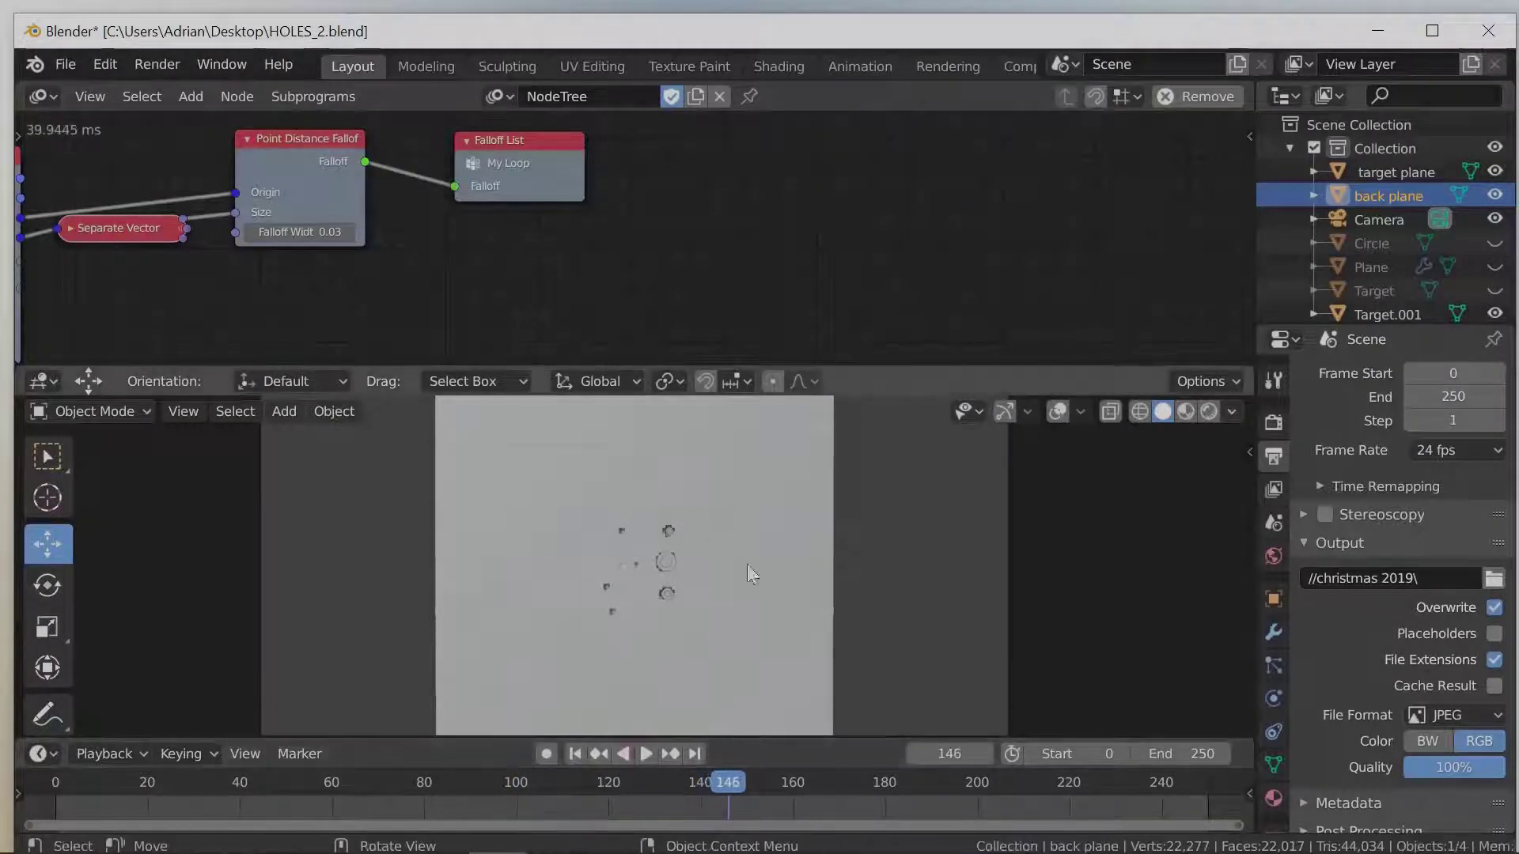
- Try a Float Input value of 4.91 for the grid size and preview the animation from the first frame
middle_click_drag(310, 298, 784, 264)
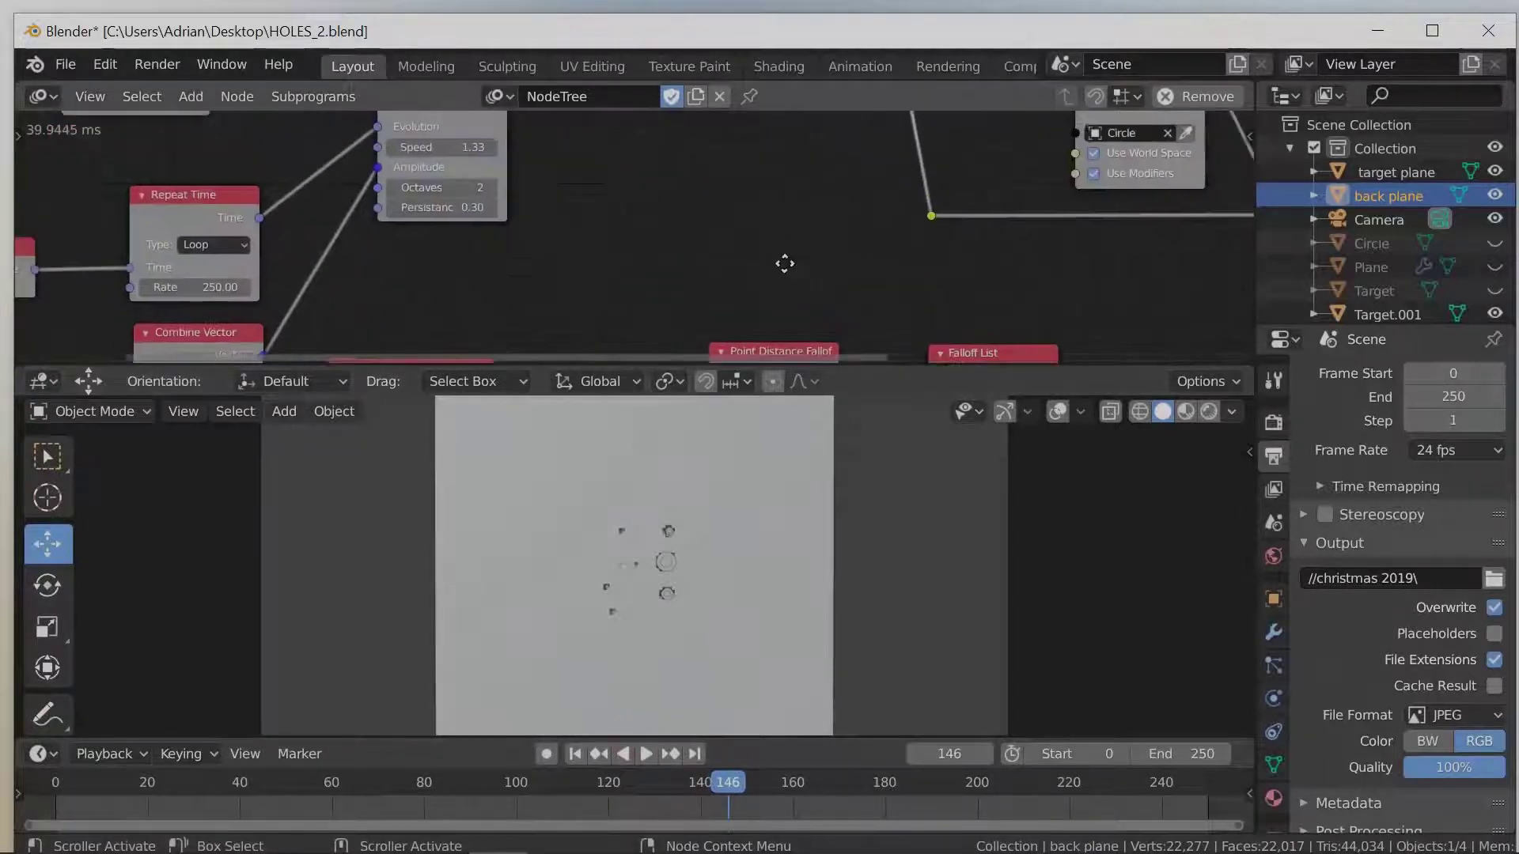
middle_click_drag(310, 120, 867, 267)
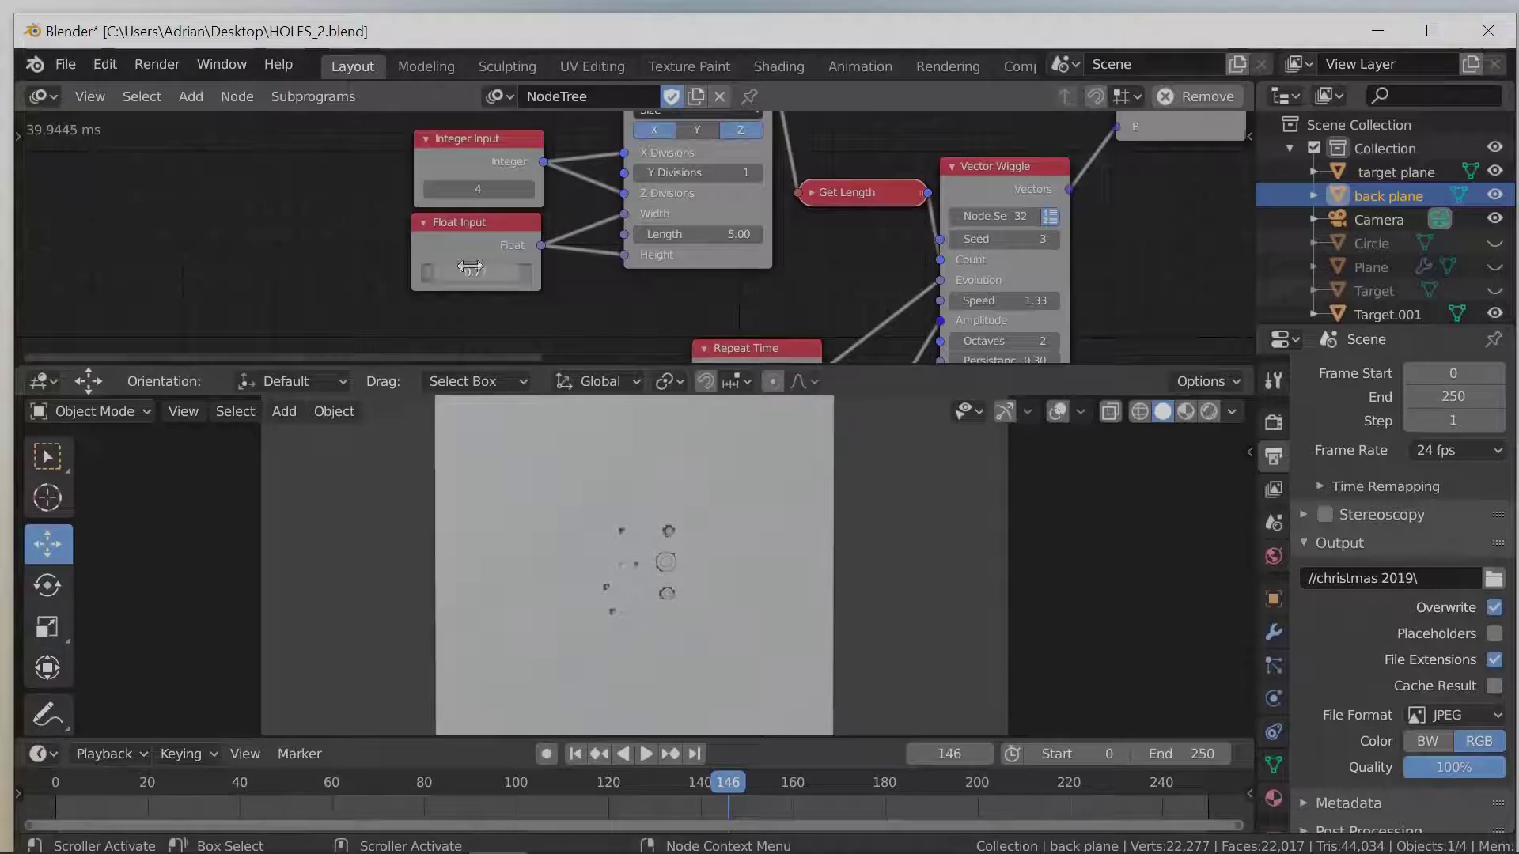
left_click_drag(457, 275, 594, 278)
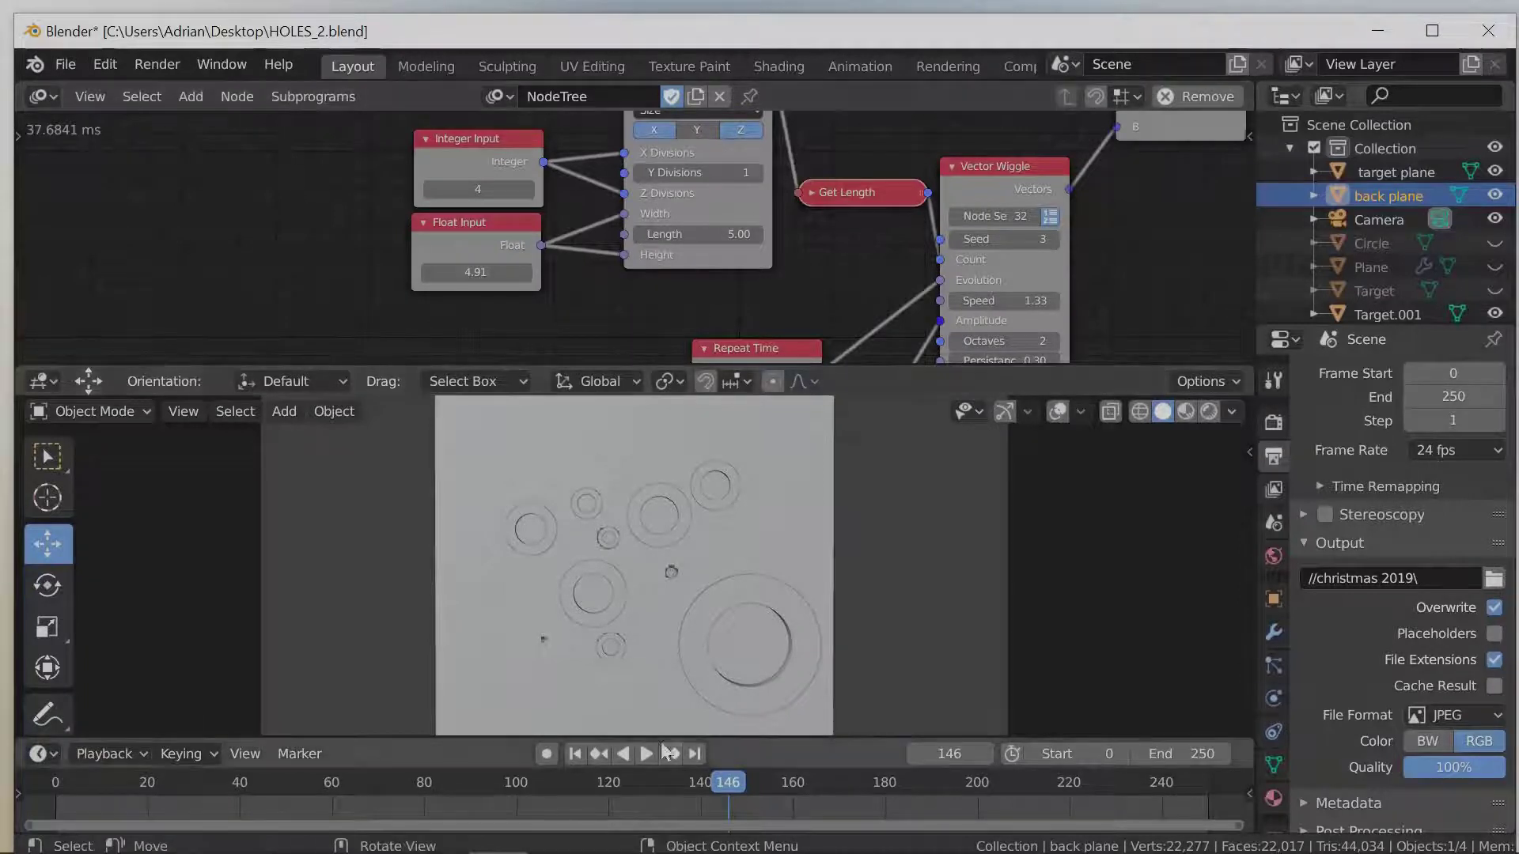
left_click(578, 753)
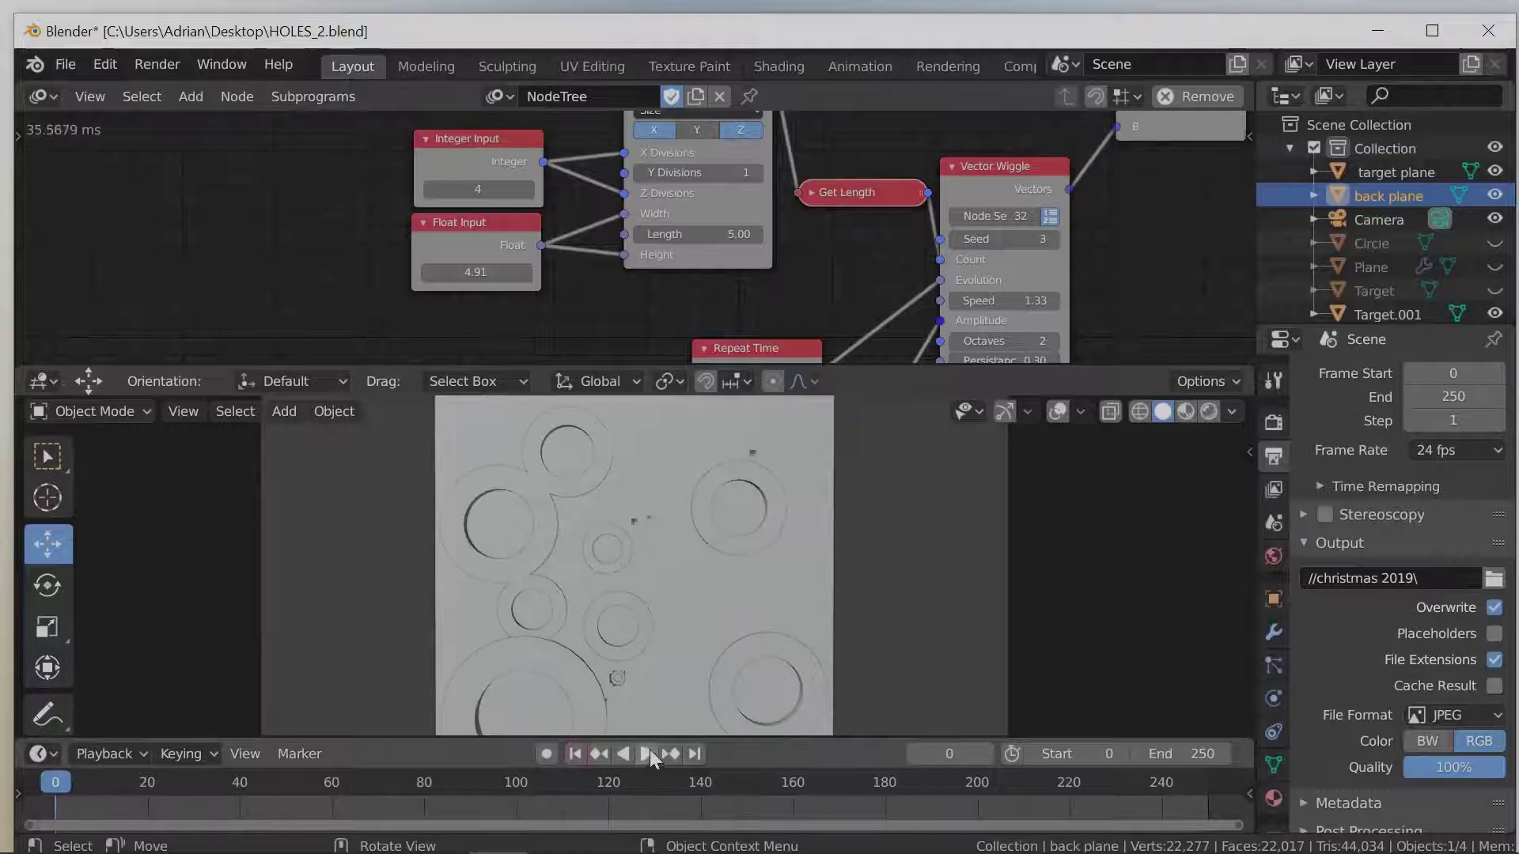
left_click(648, 752)
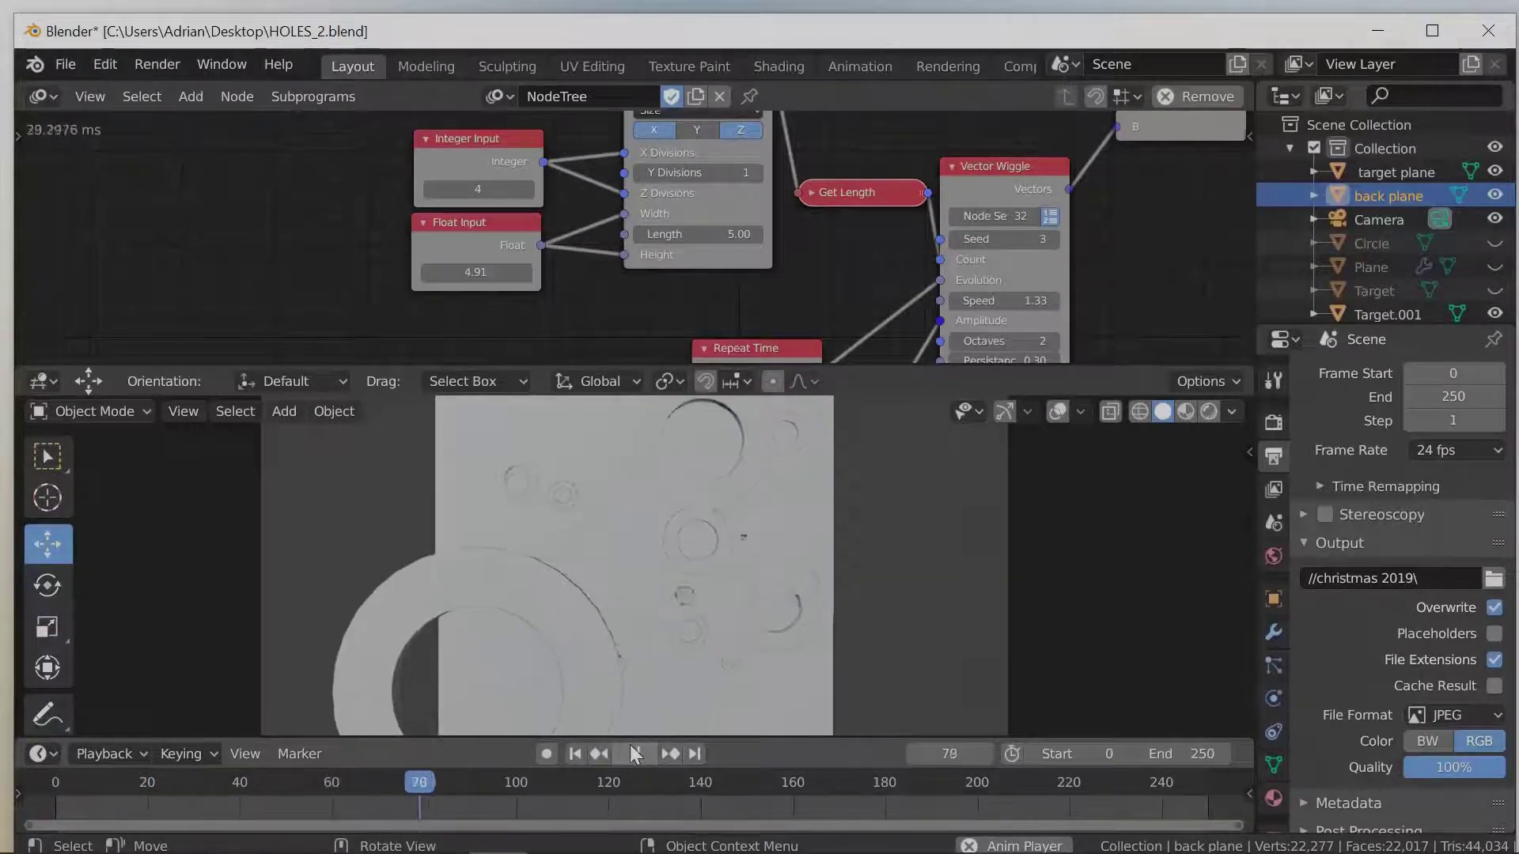
left_click(631, 748)
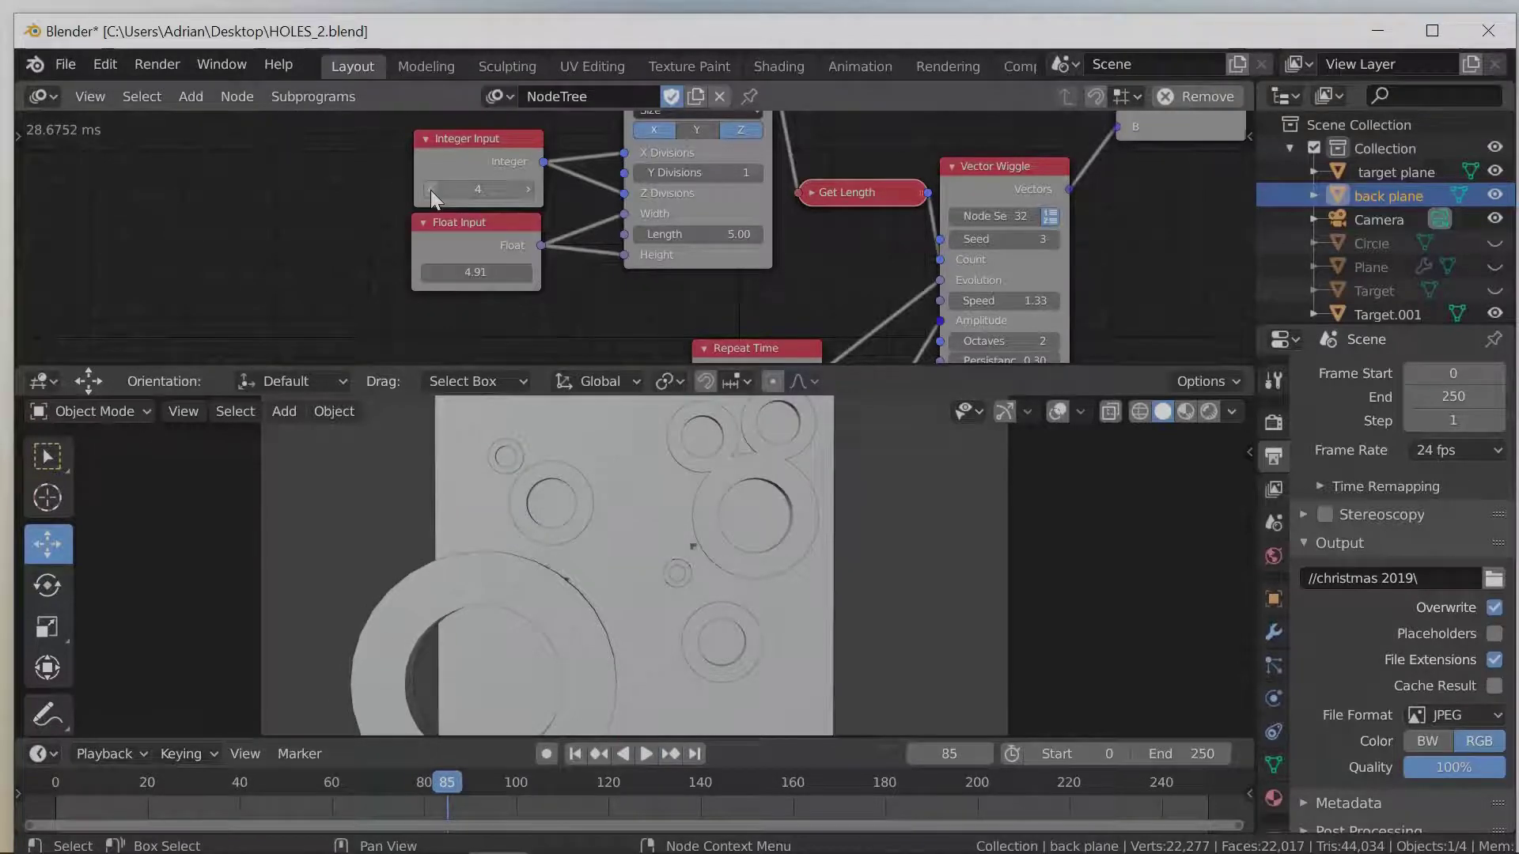
- Try an Integer Input of 2 with a Float Input of 0.89 and preview the animation from the current frame
left_click(430, 190)
left_click(430, 190)
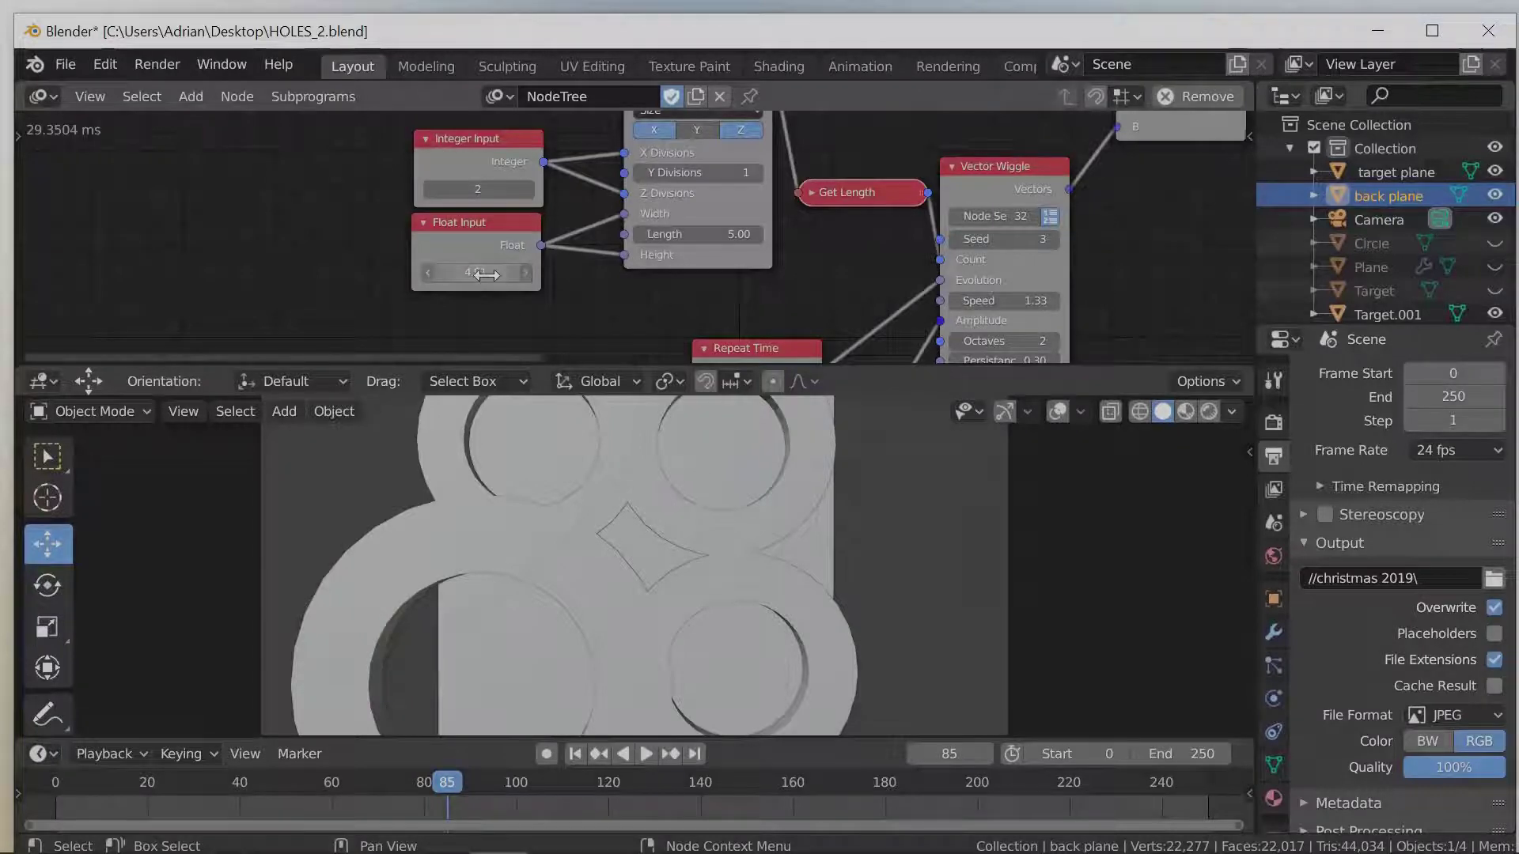
left_click_drag(483, 274, 371, 313)
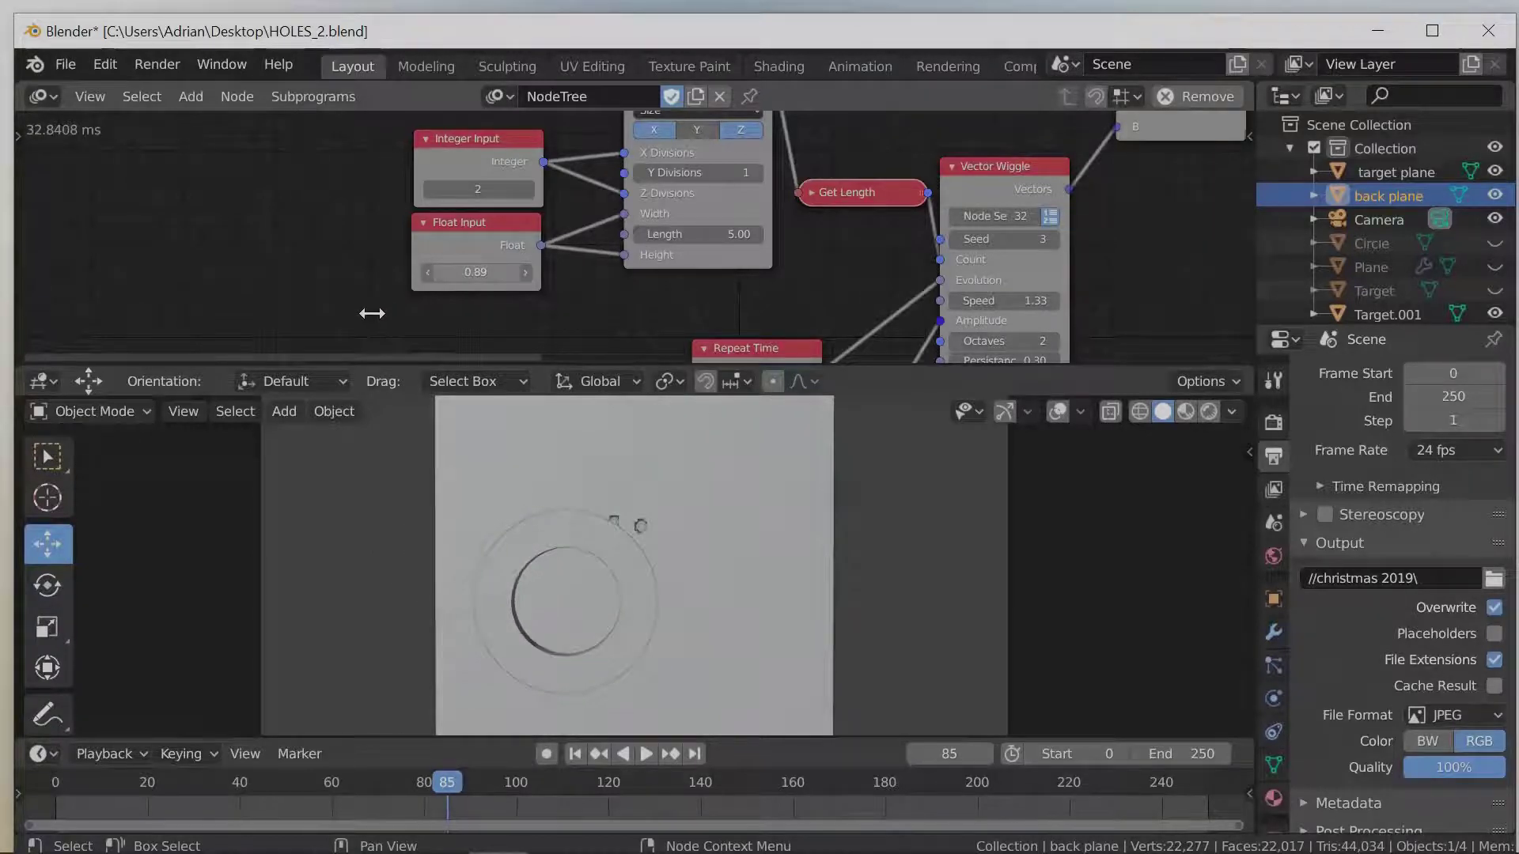
left_click_drag(486, 275, 485, 274)
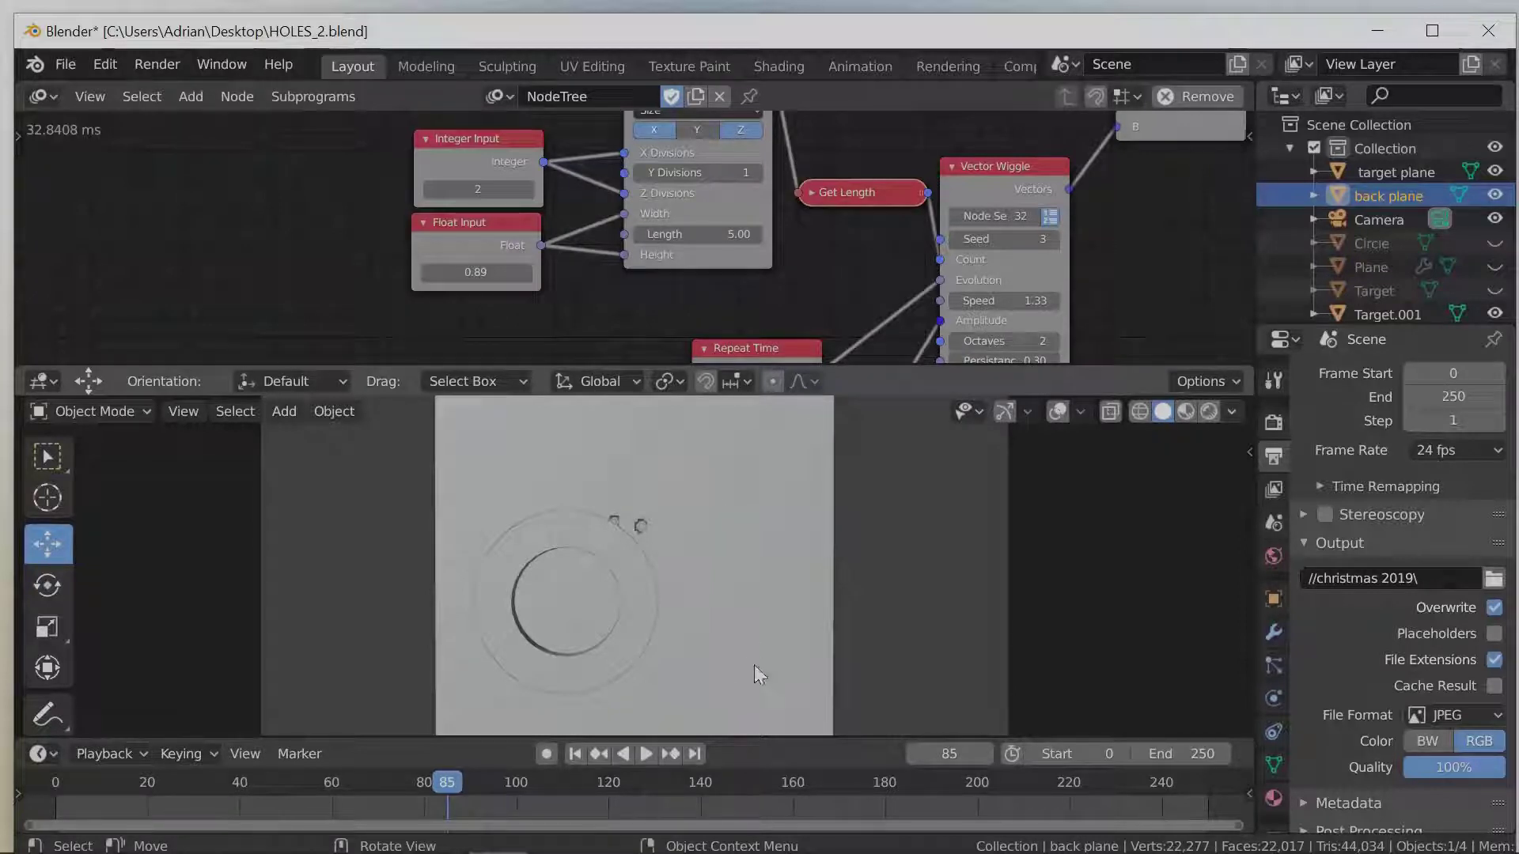
left_click(646, 754)
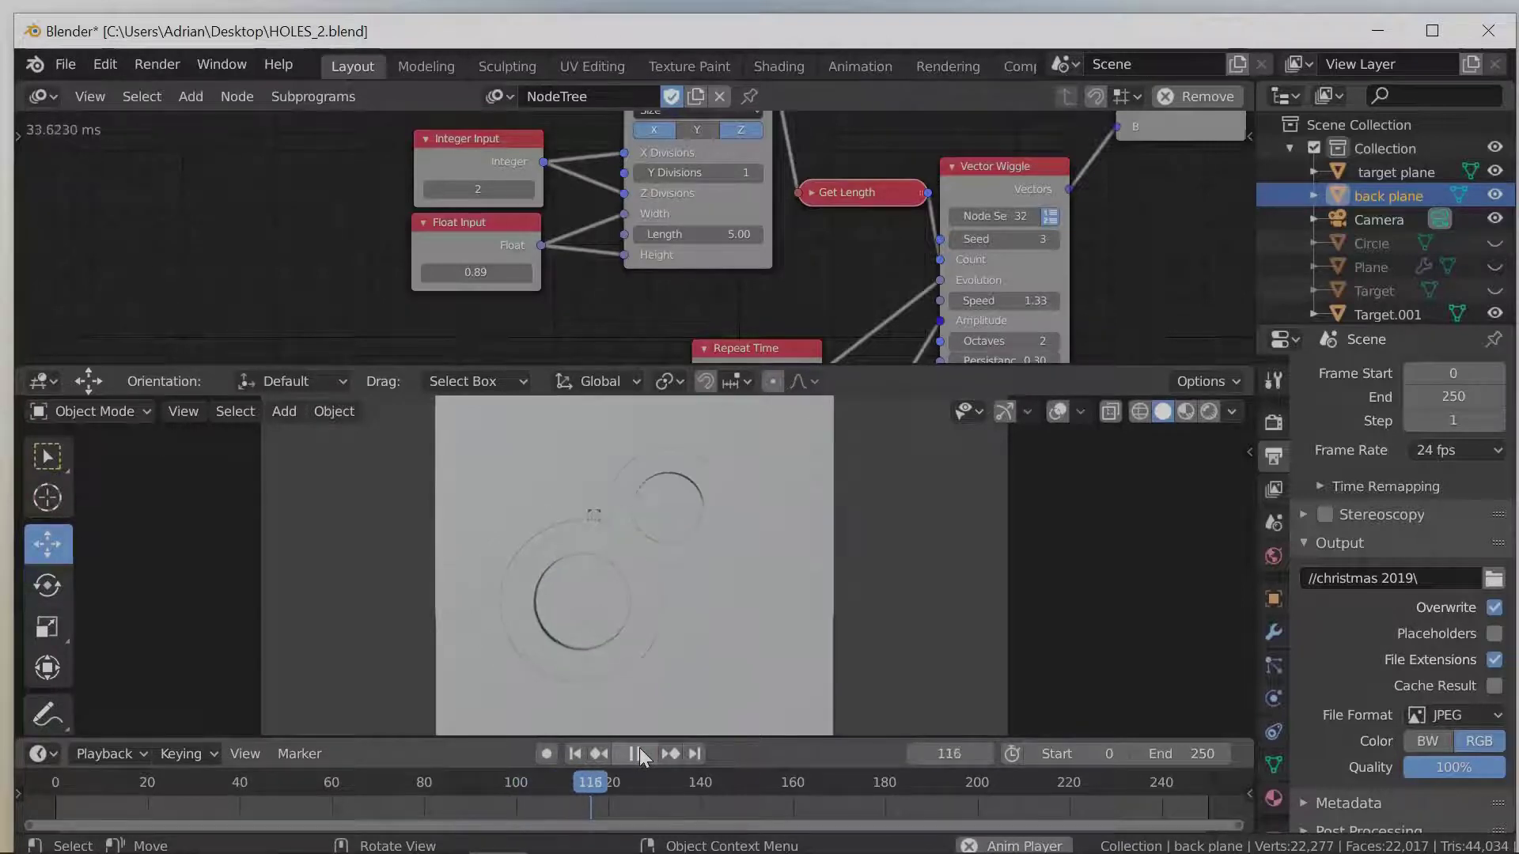
left_click(638, 754)
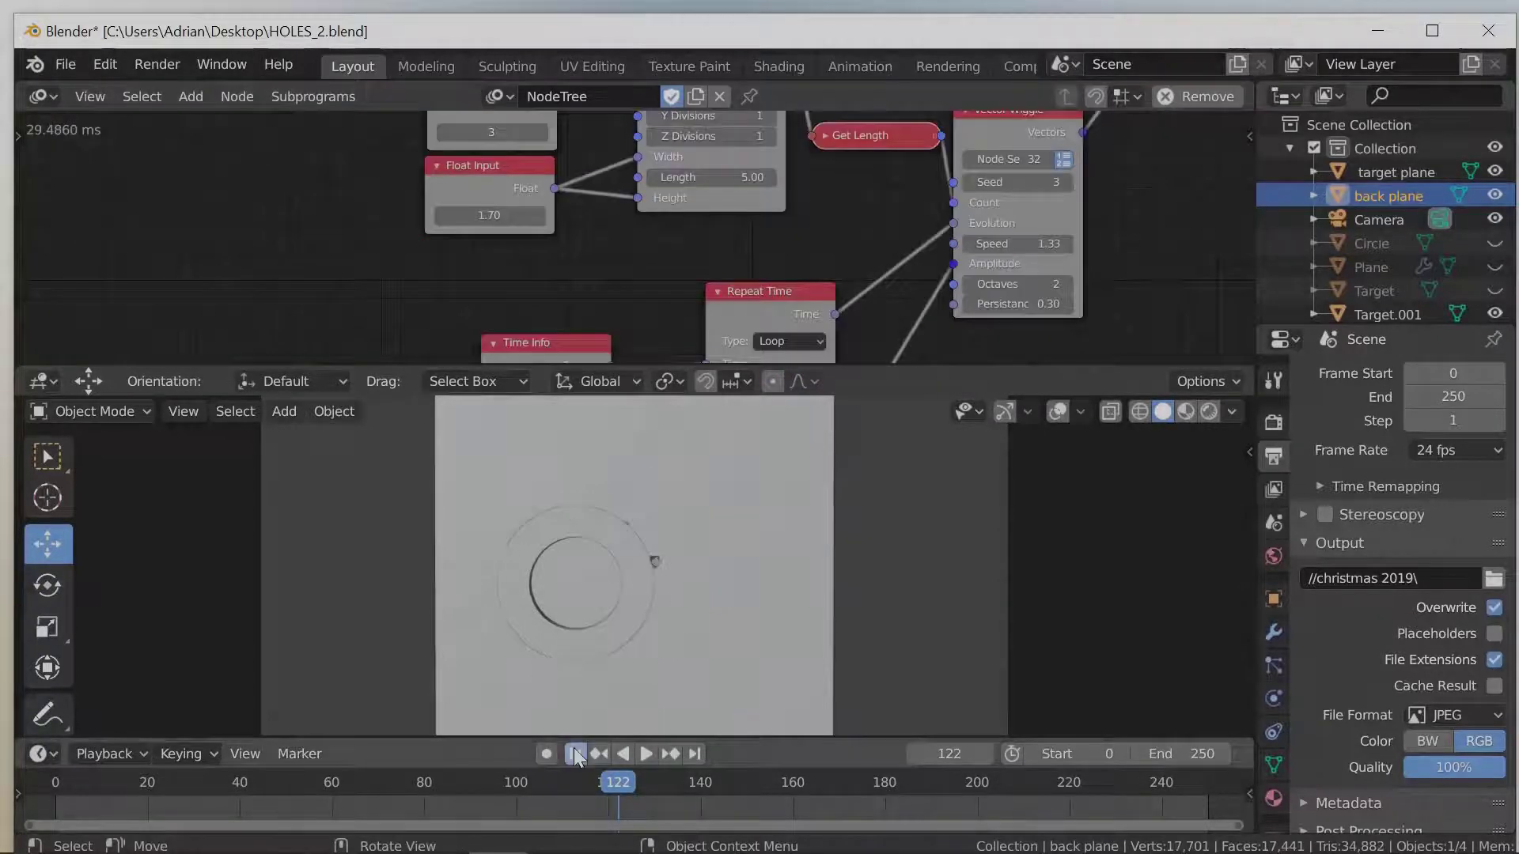
- Preview the animation from the first frame with the Integer Input at 3 and the Float Input at 1.70
left_click(575, 753)
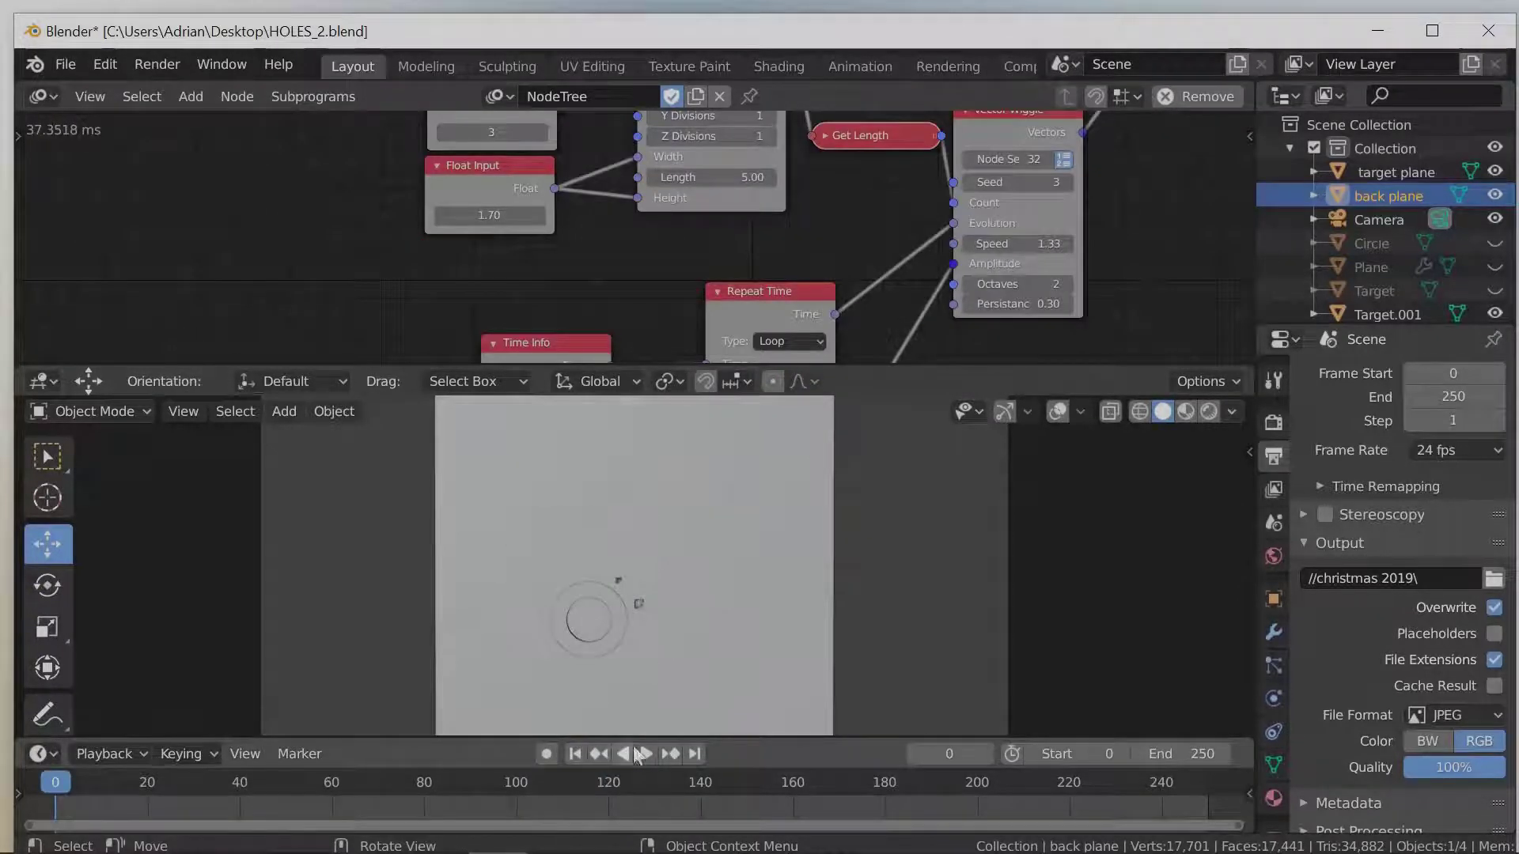
left_click(647, 753)
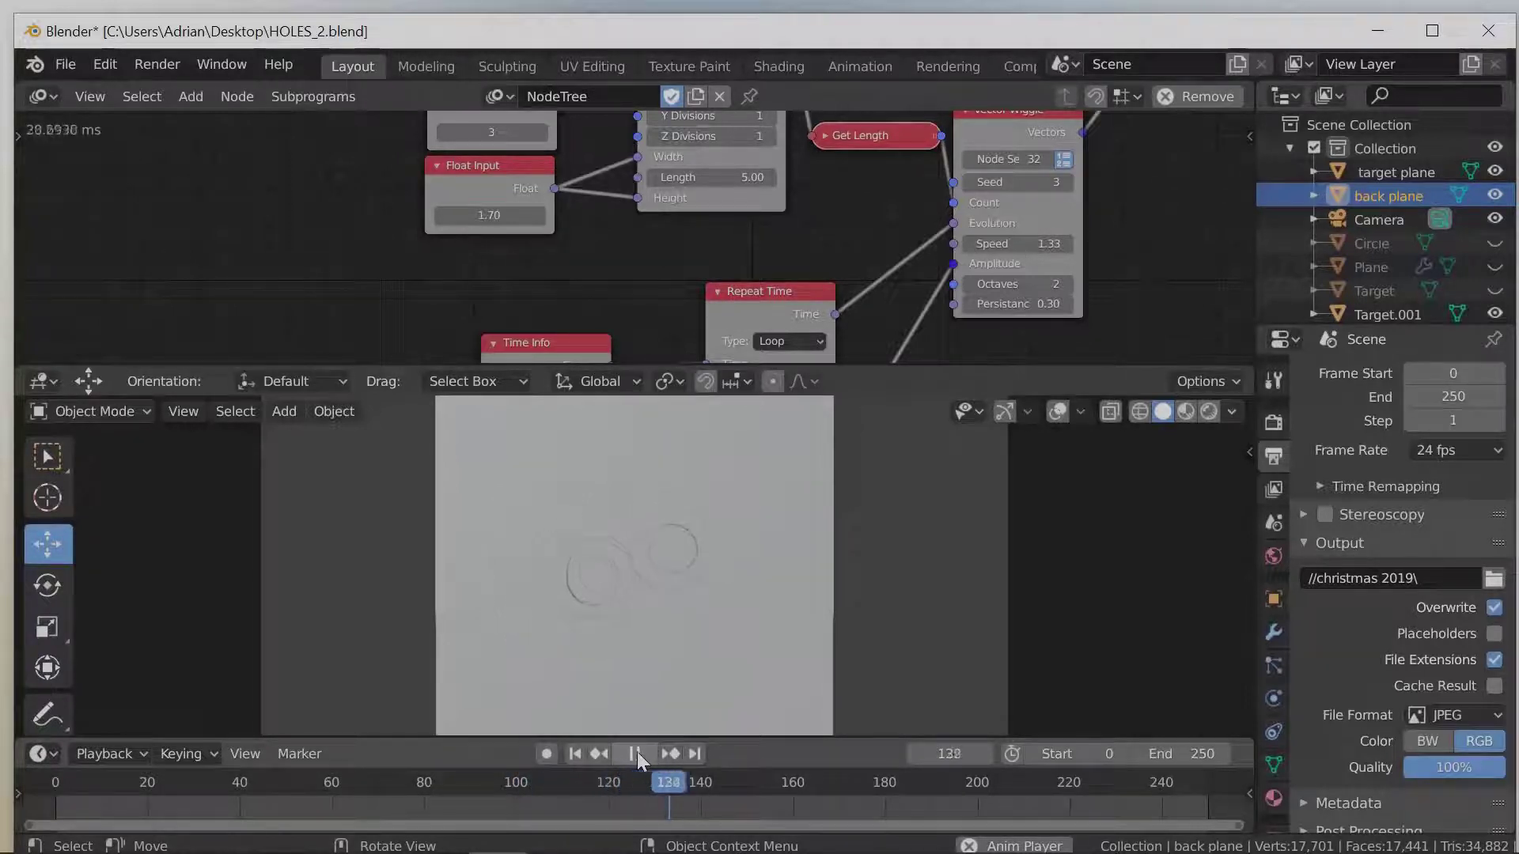
left_click(636, 753)
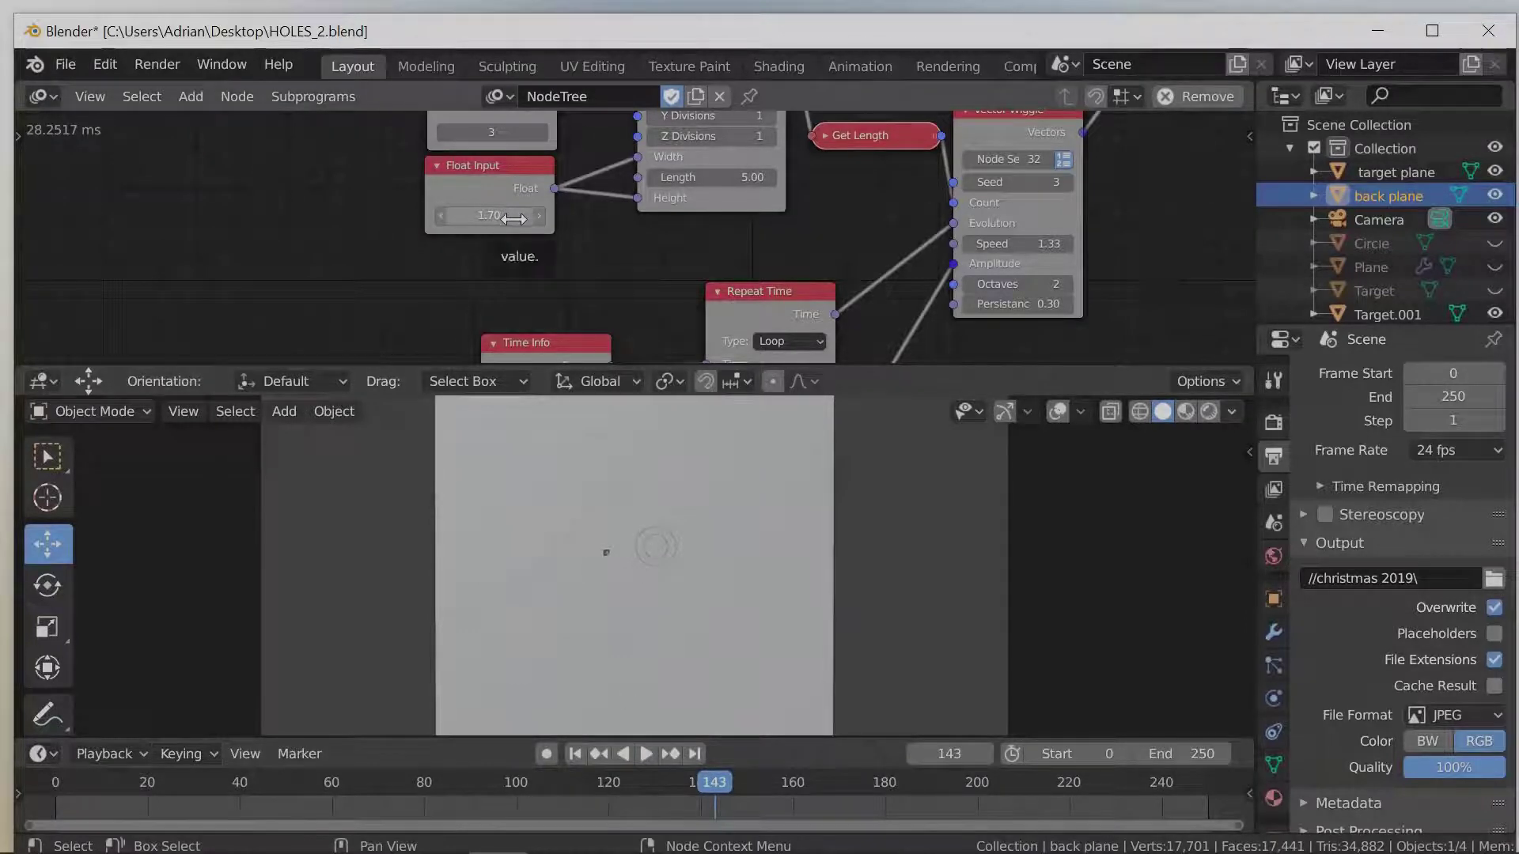
- Set the Integer Input to 4 and play the animation from the first frame
left_click(542, 128)
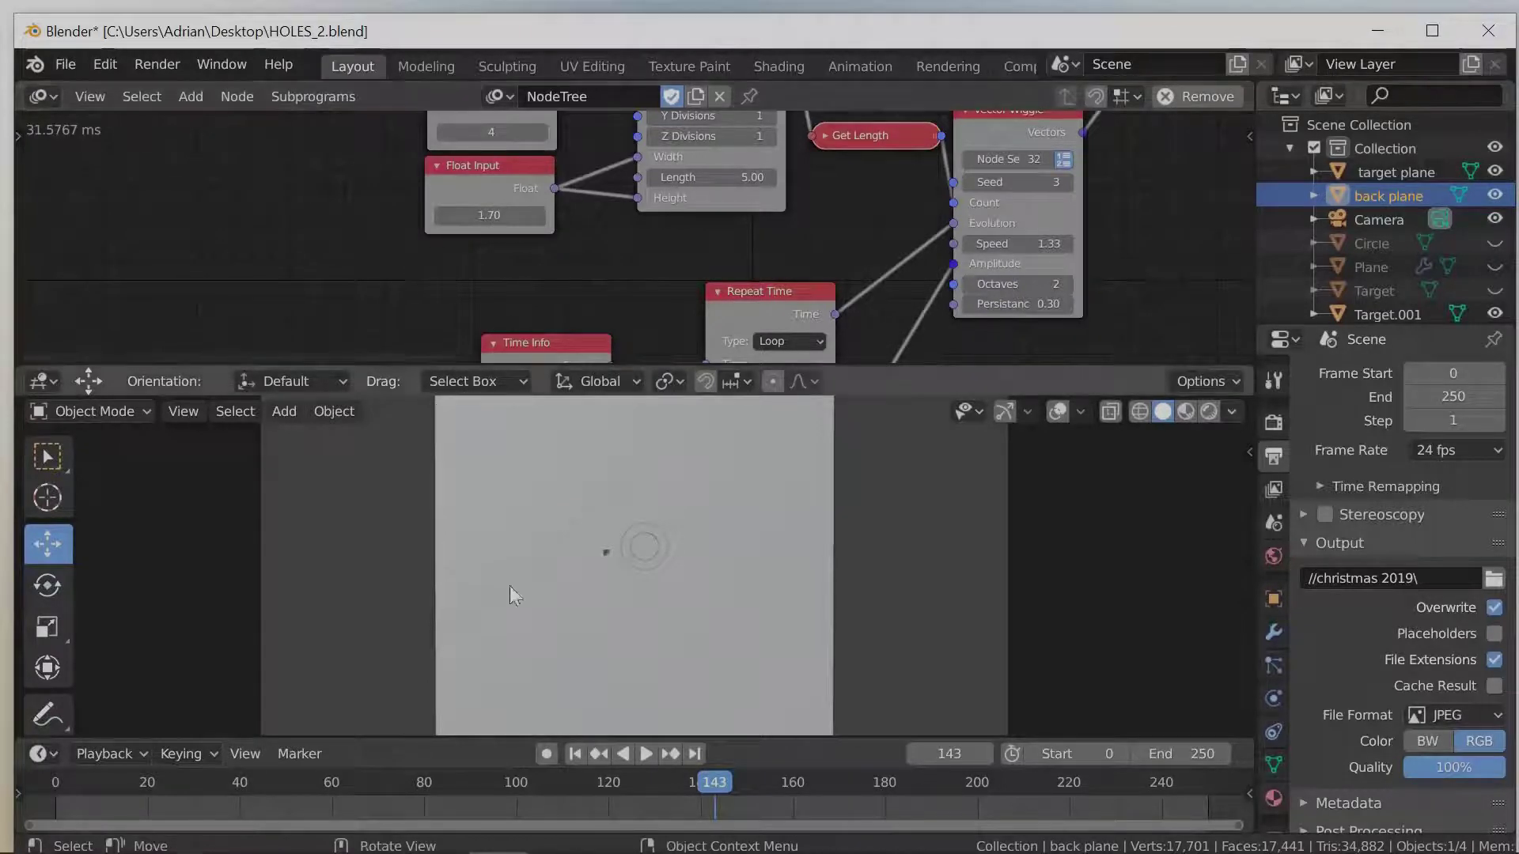
left_click(575, 754)
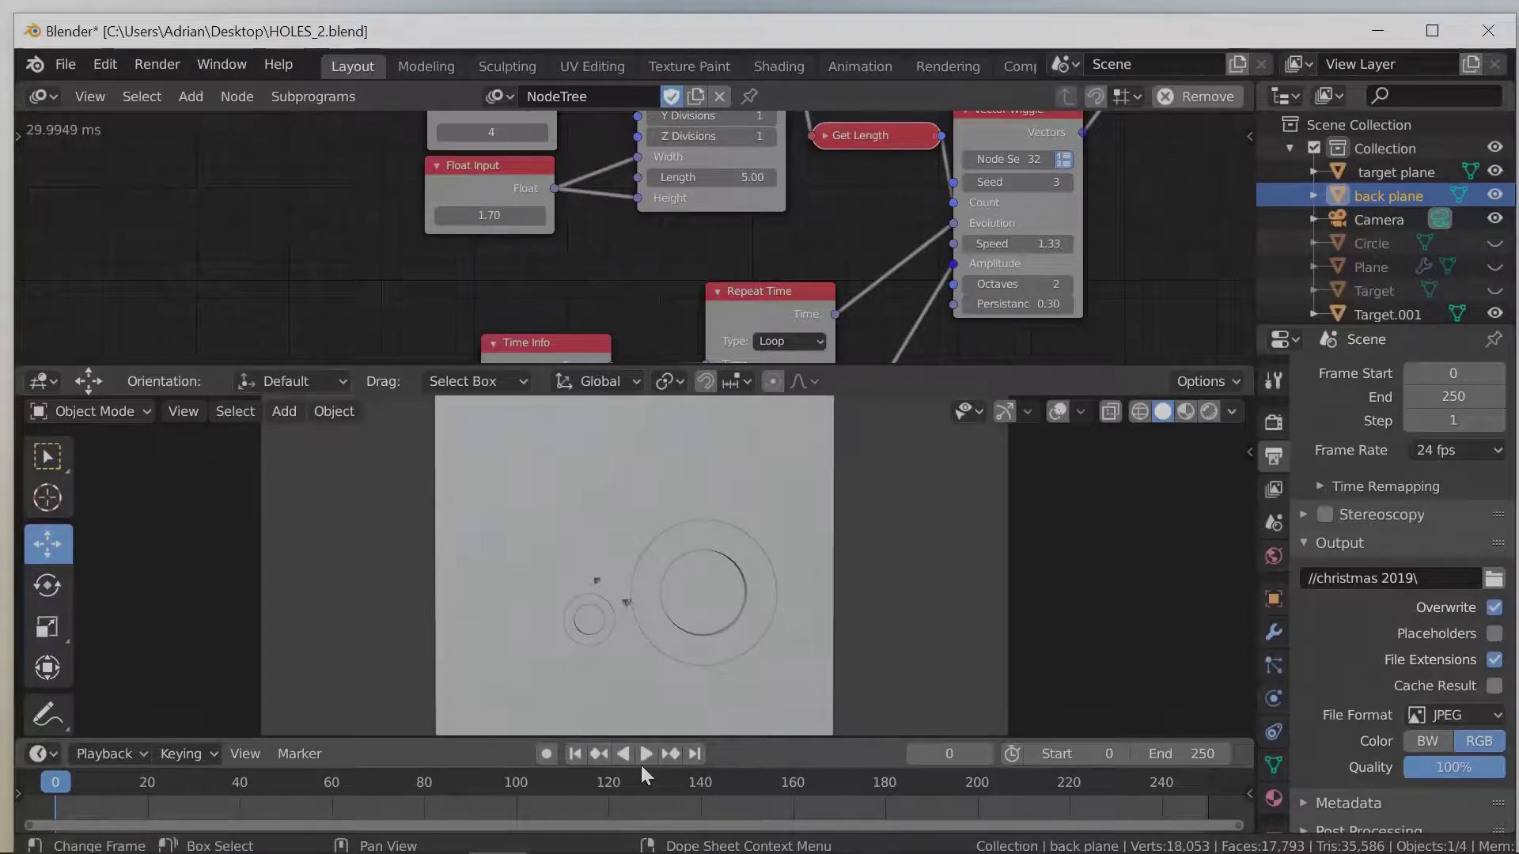
left_click(643, 755)
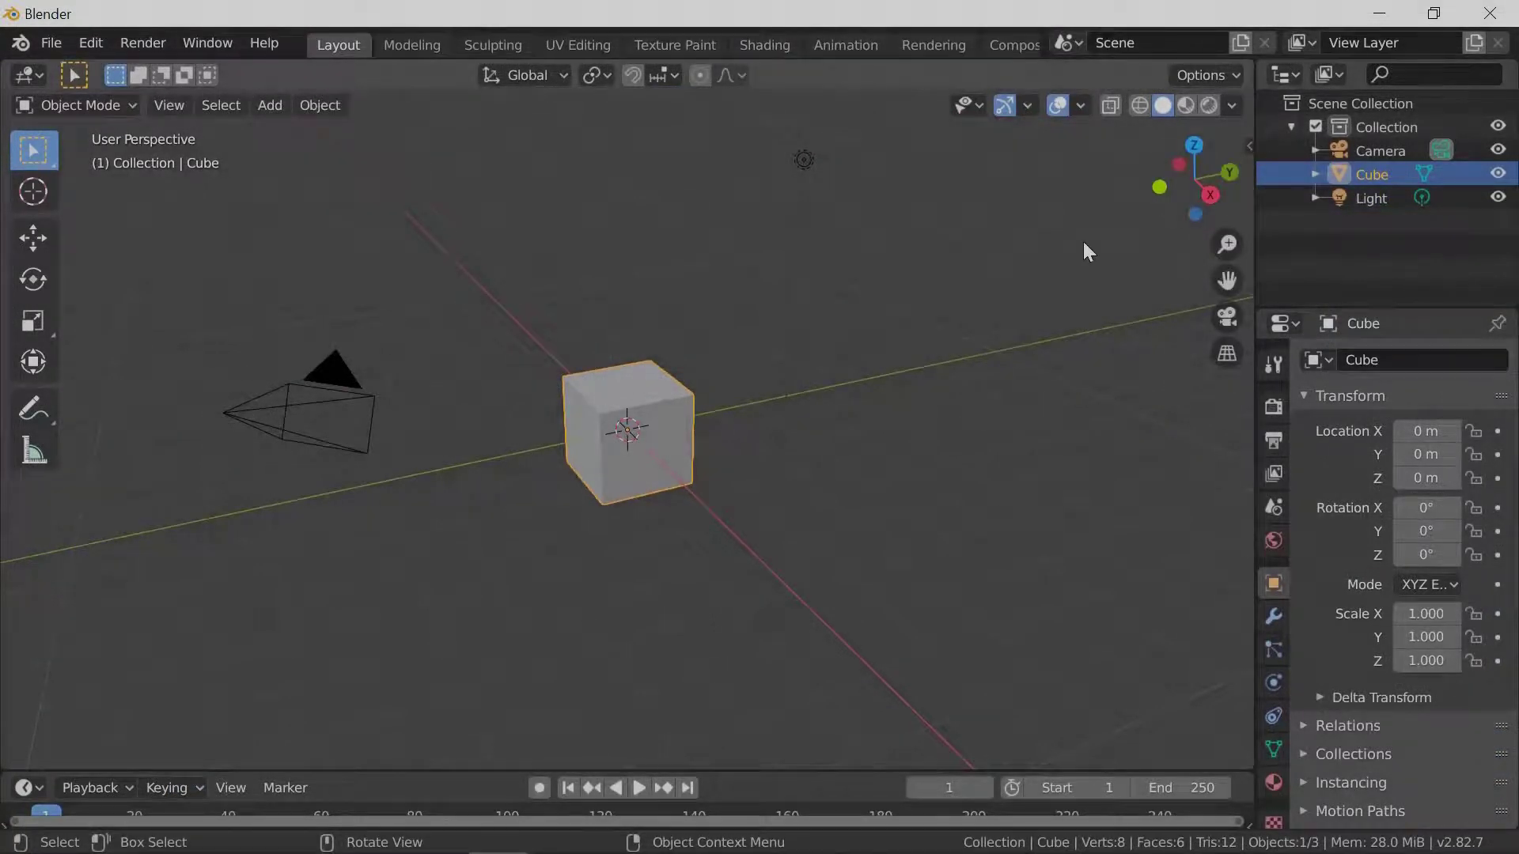
- Turn on the Screencast Keys display for the 3D viewport and hide the sidebar again
left_click(1245, 142)
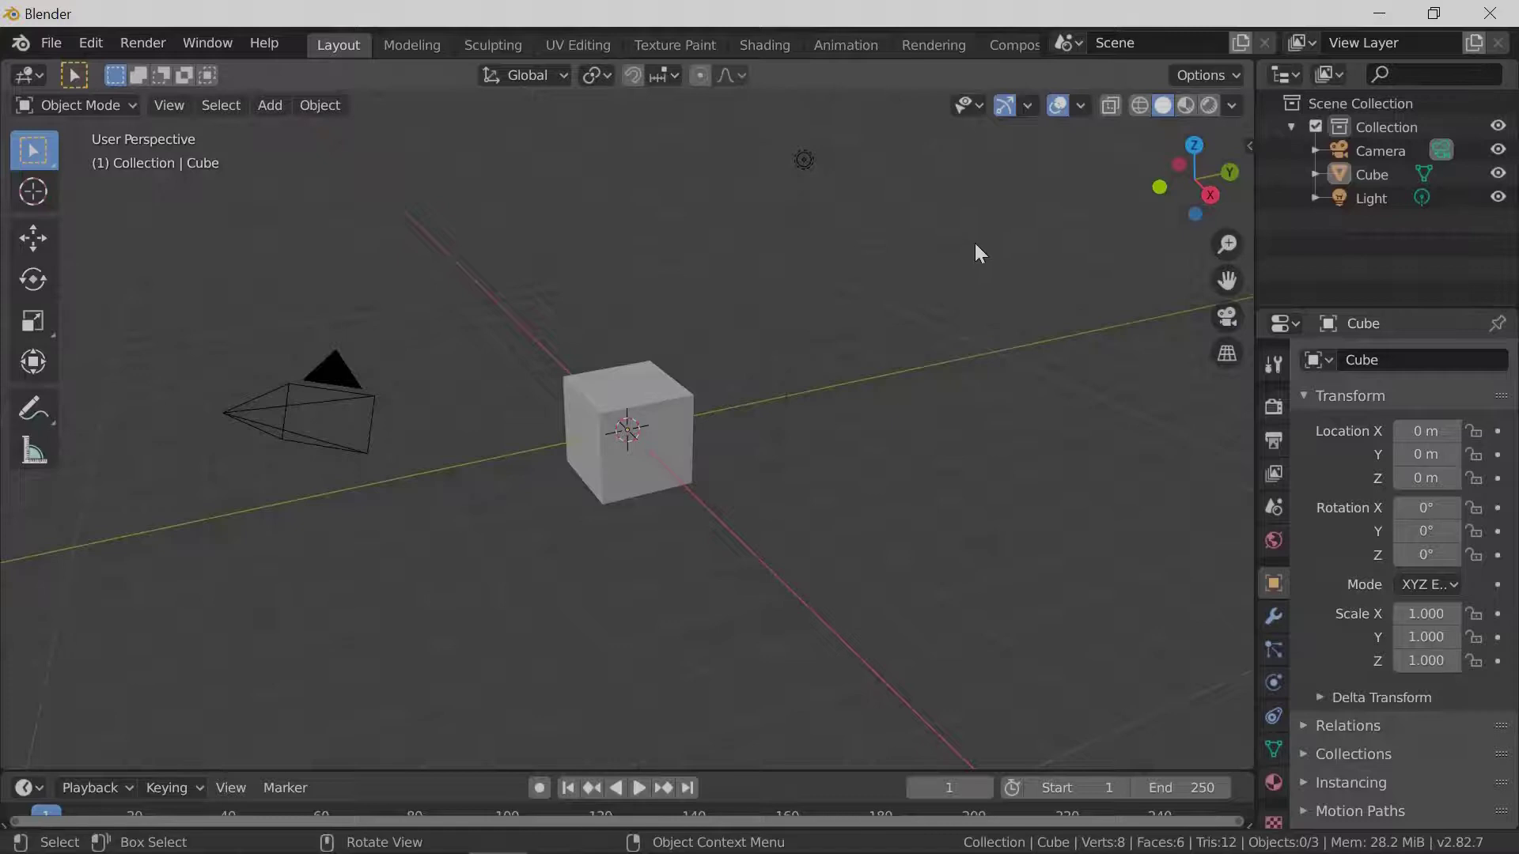
key("n")
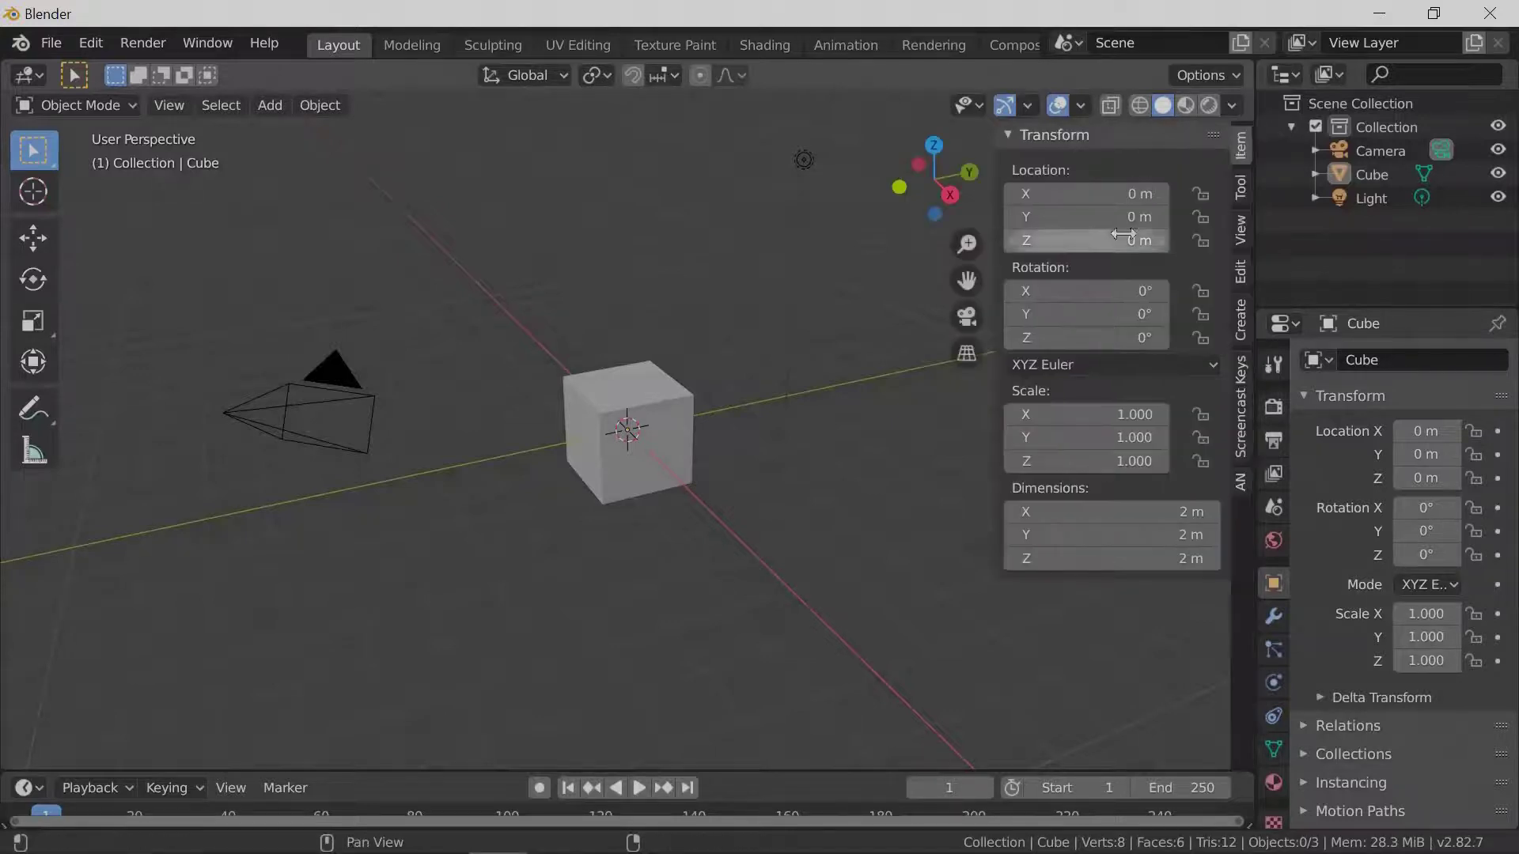
left_click(1241, 410)
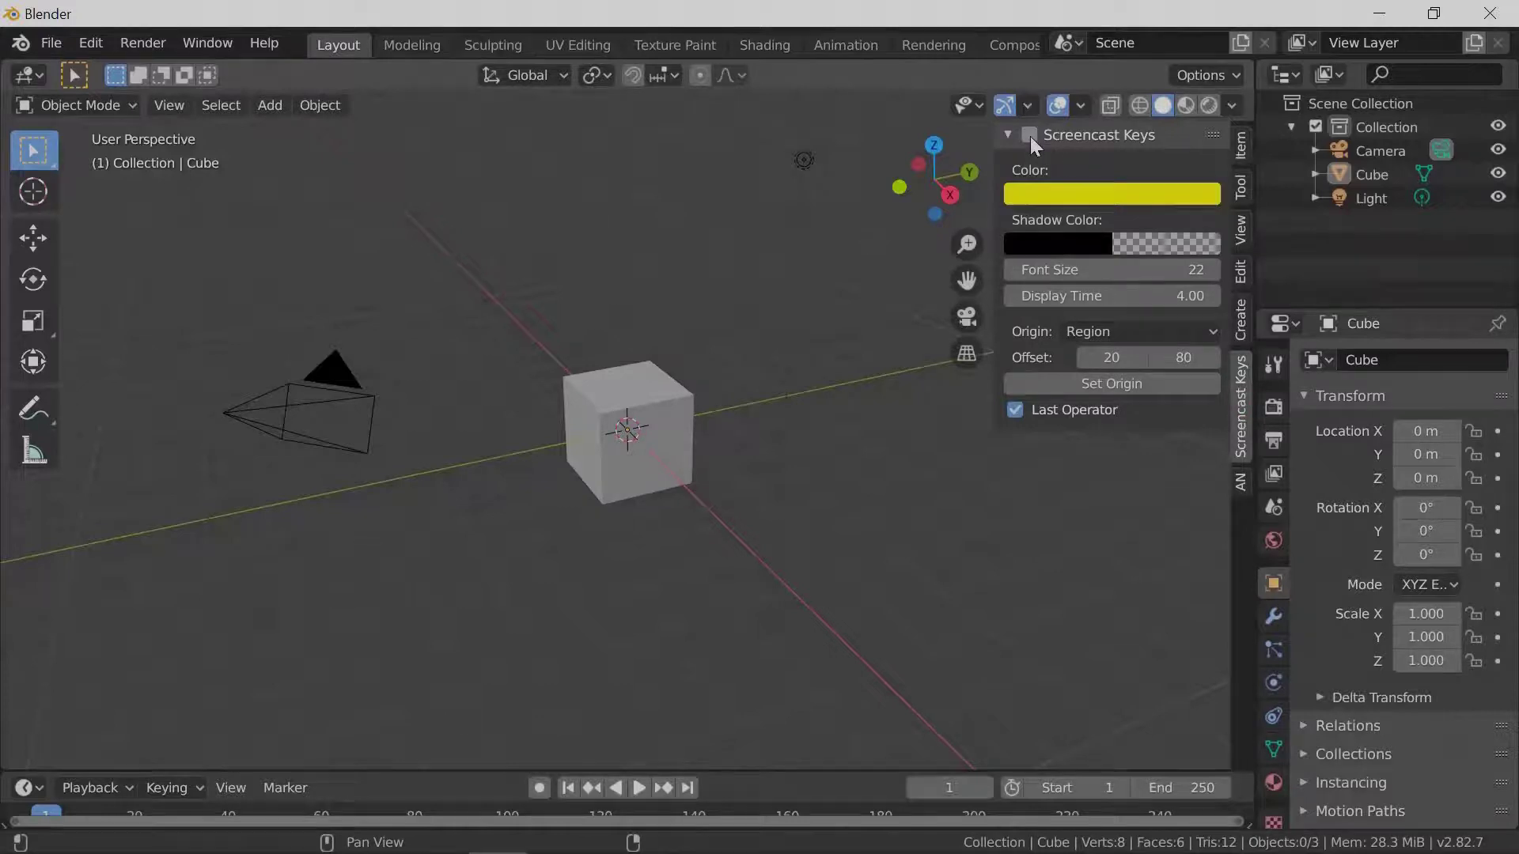
left_click(1029, 136)
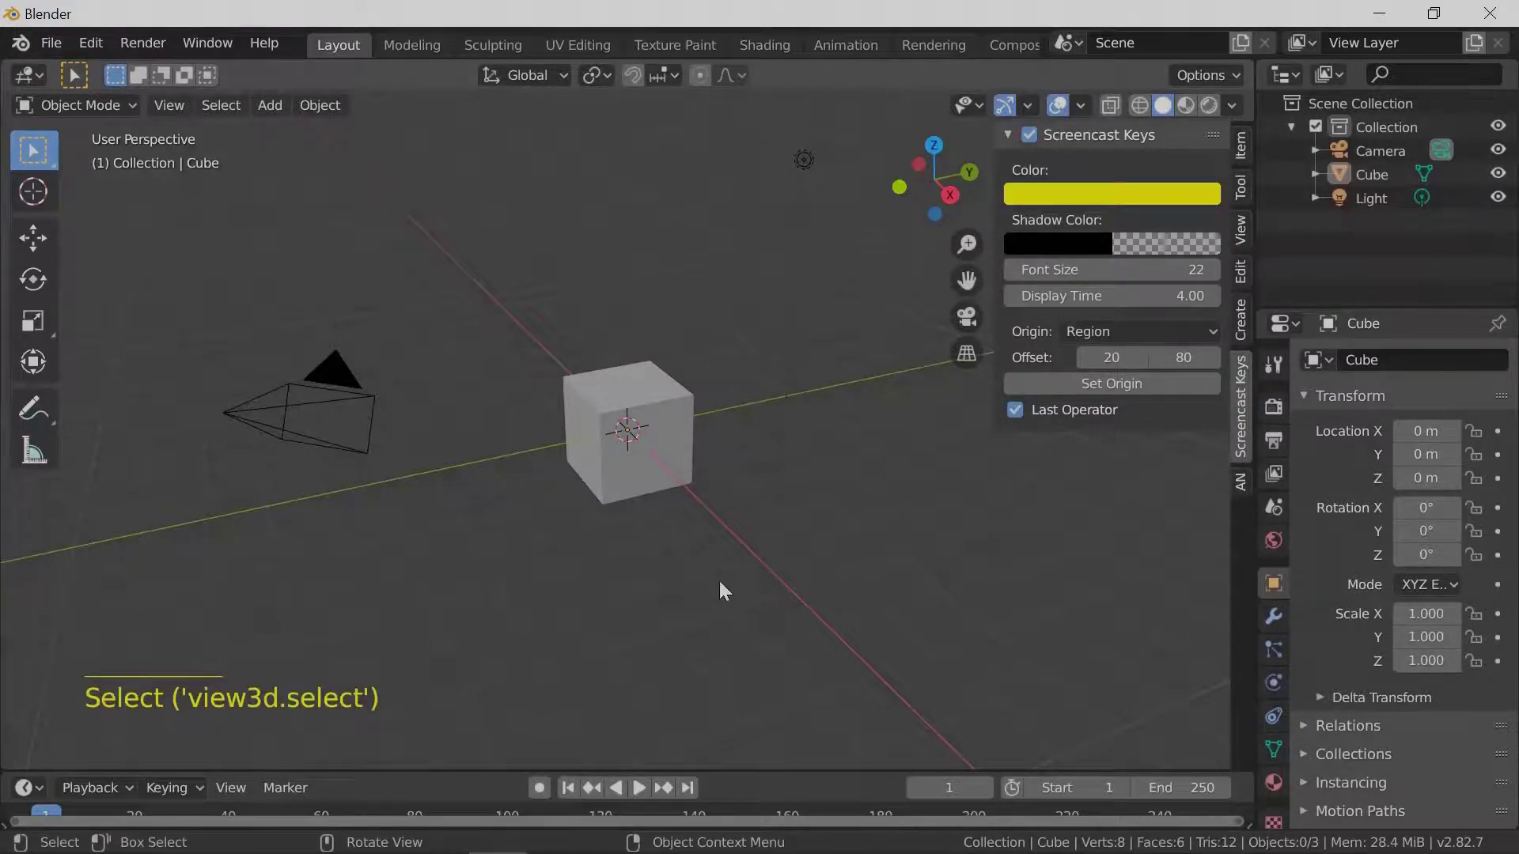
key("n")
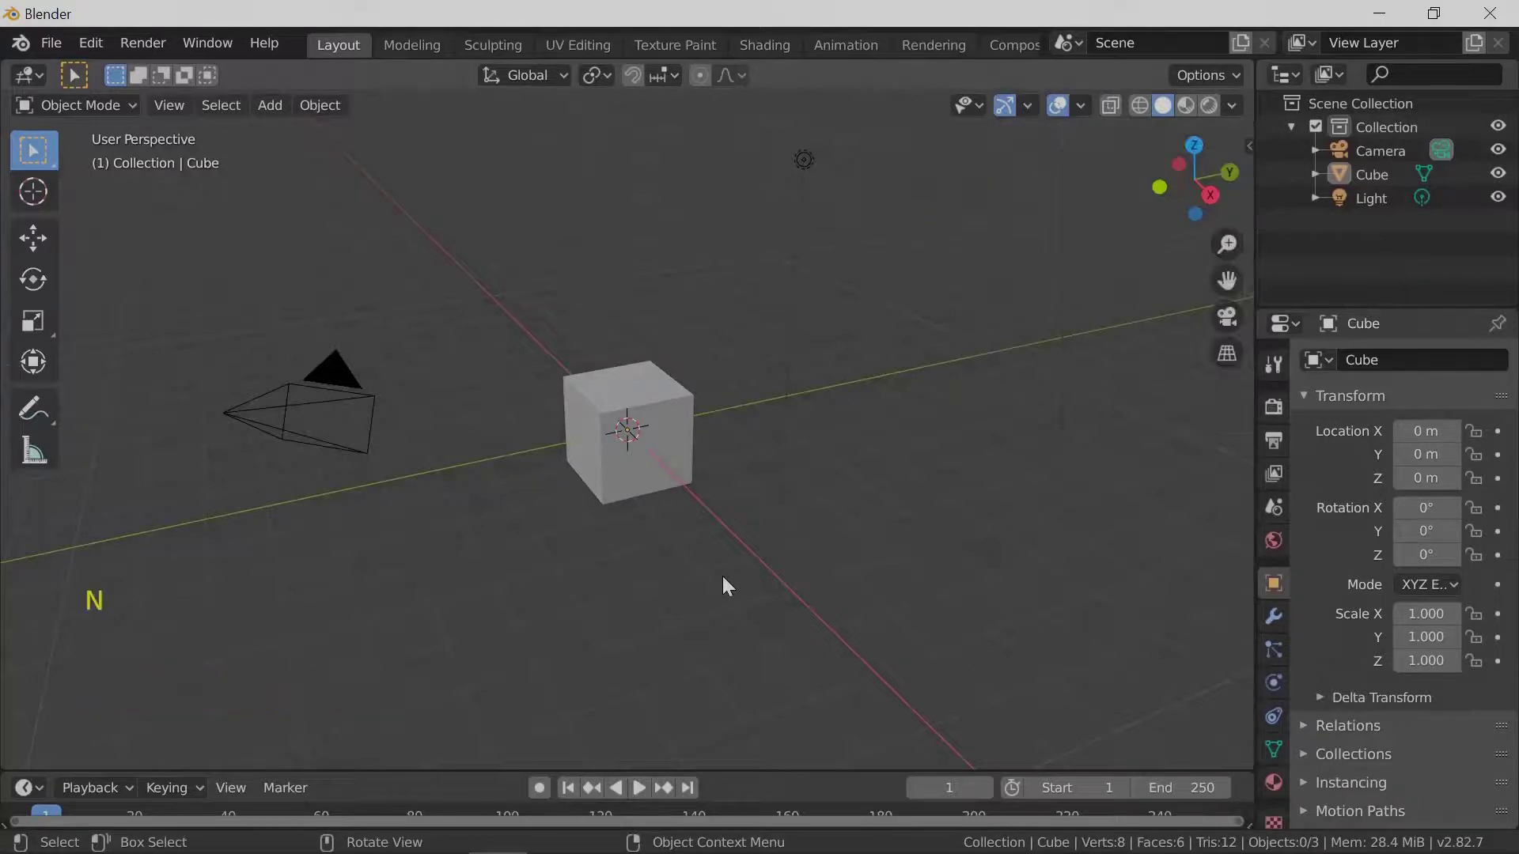
- Delete all the default objects in the scene: camera, cube and light
key("a")
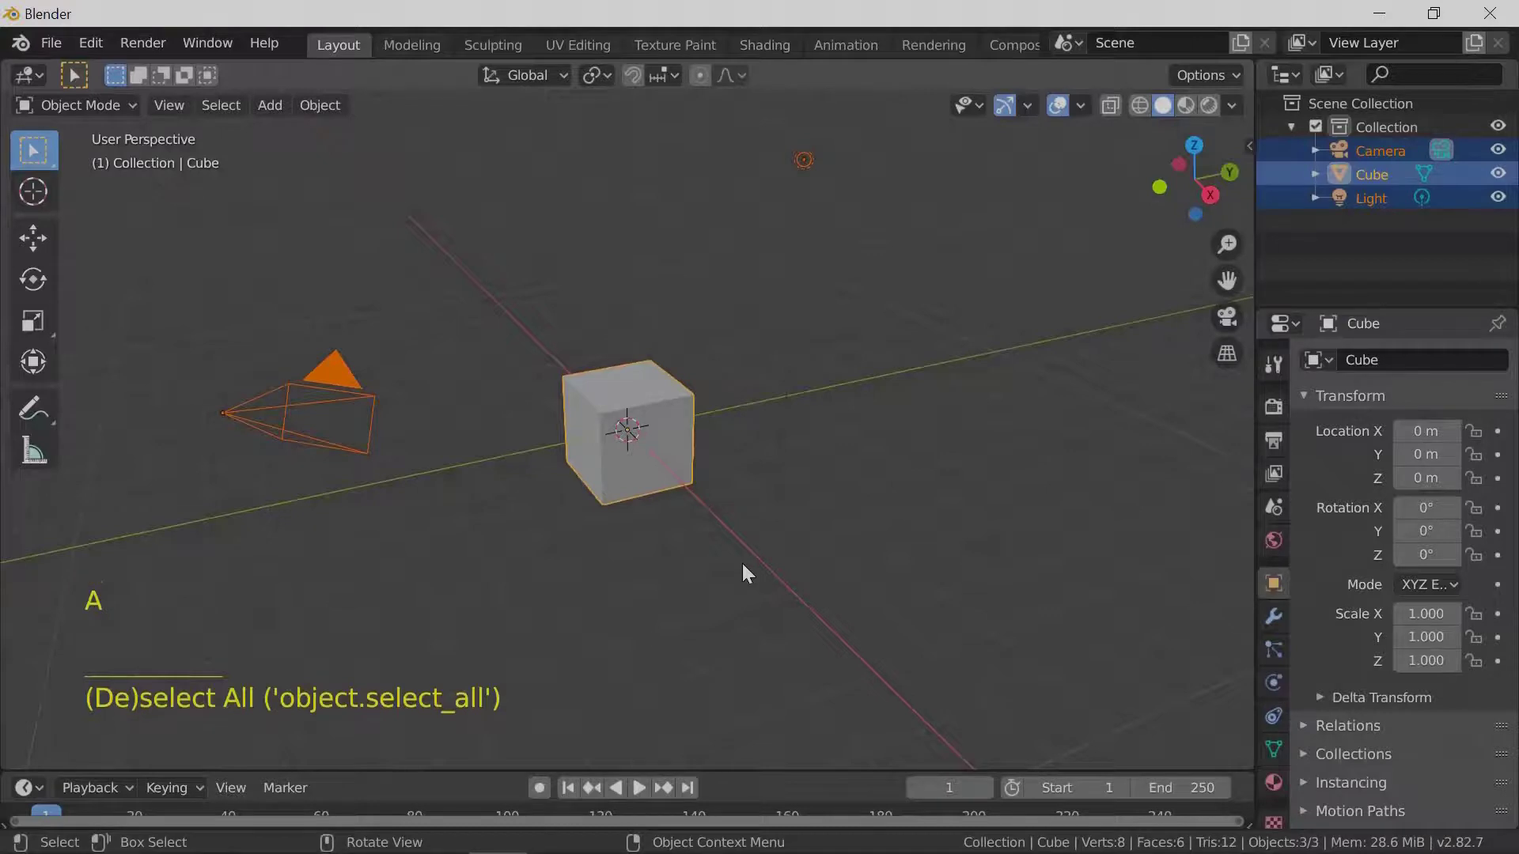
key("x")
left_click(742, 563)
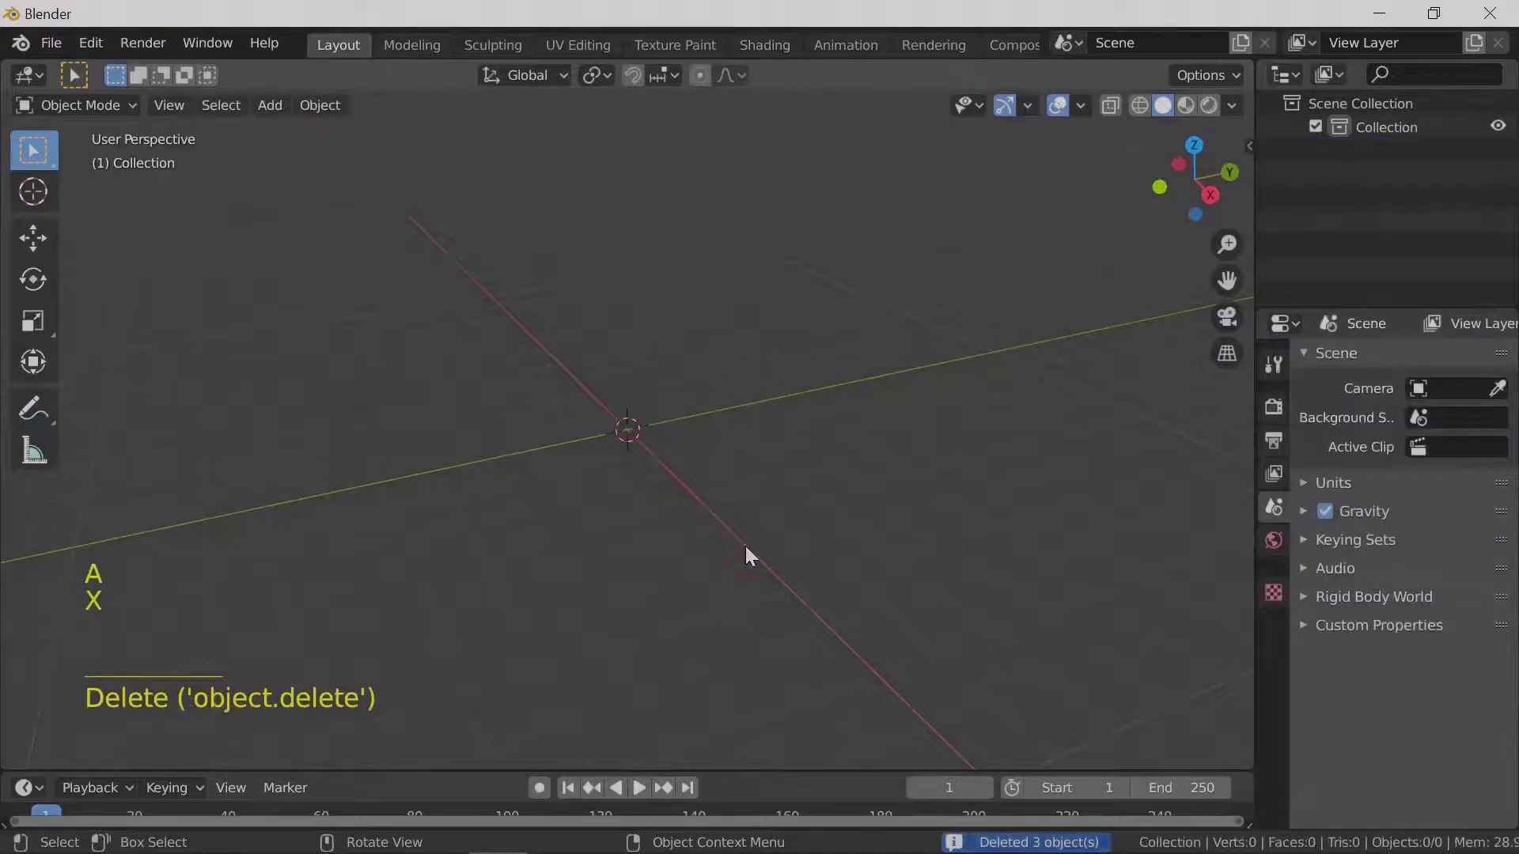
- Add a mesh plane at the world origin and scale it up uniformly by about 1.58
middle_click_drag(675, 579, 729, 574)
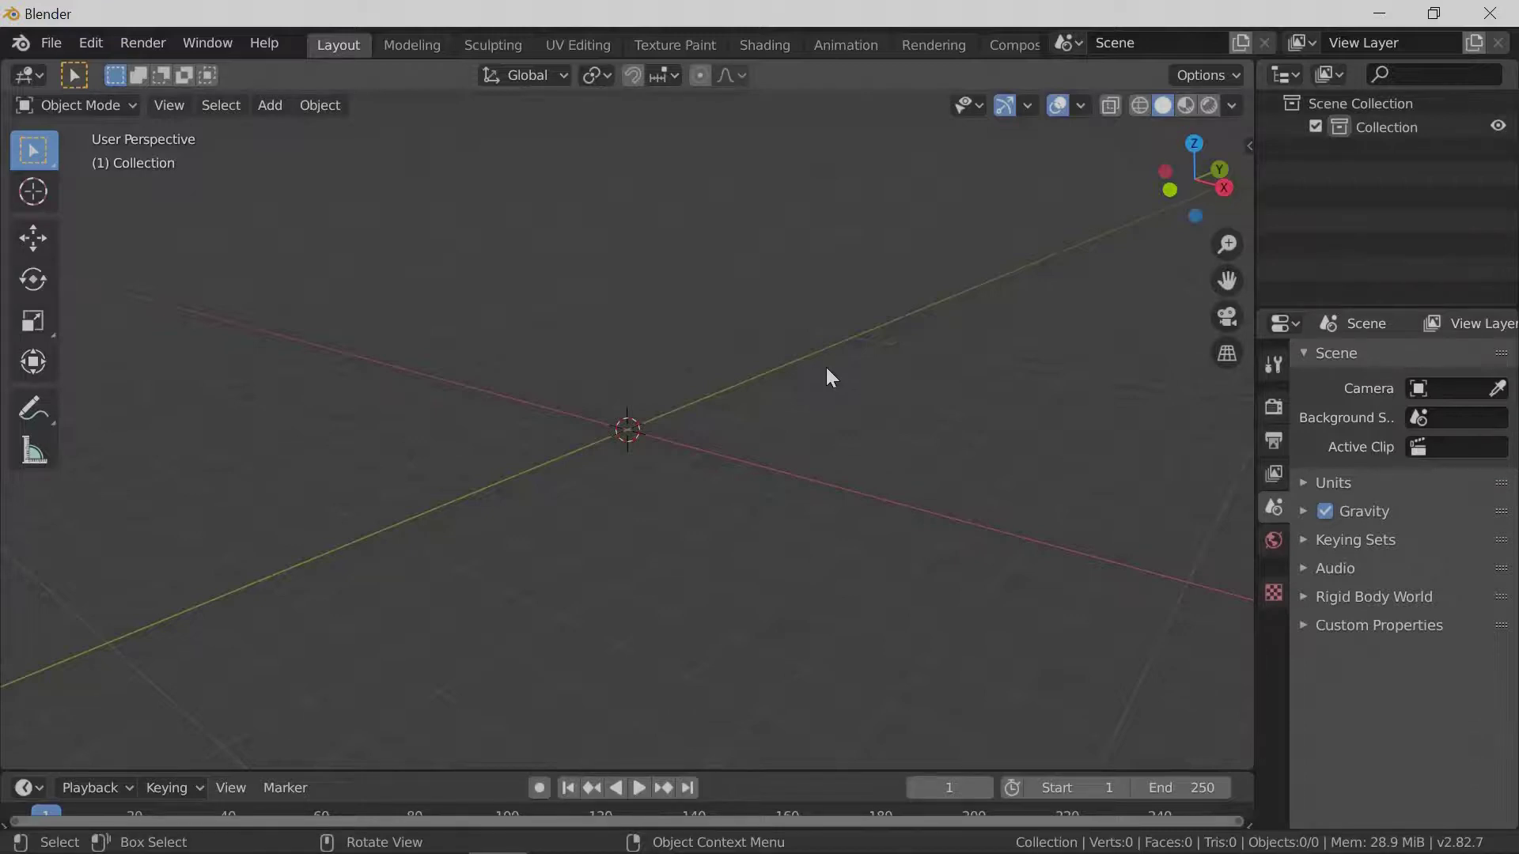
left_click(266, 102)
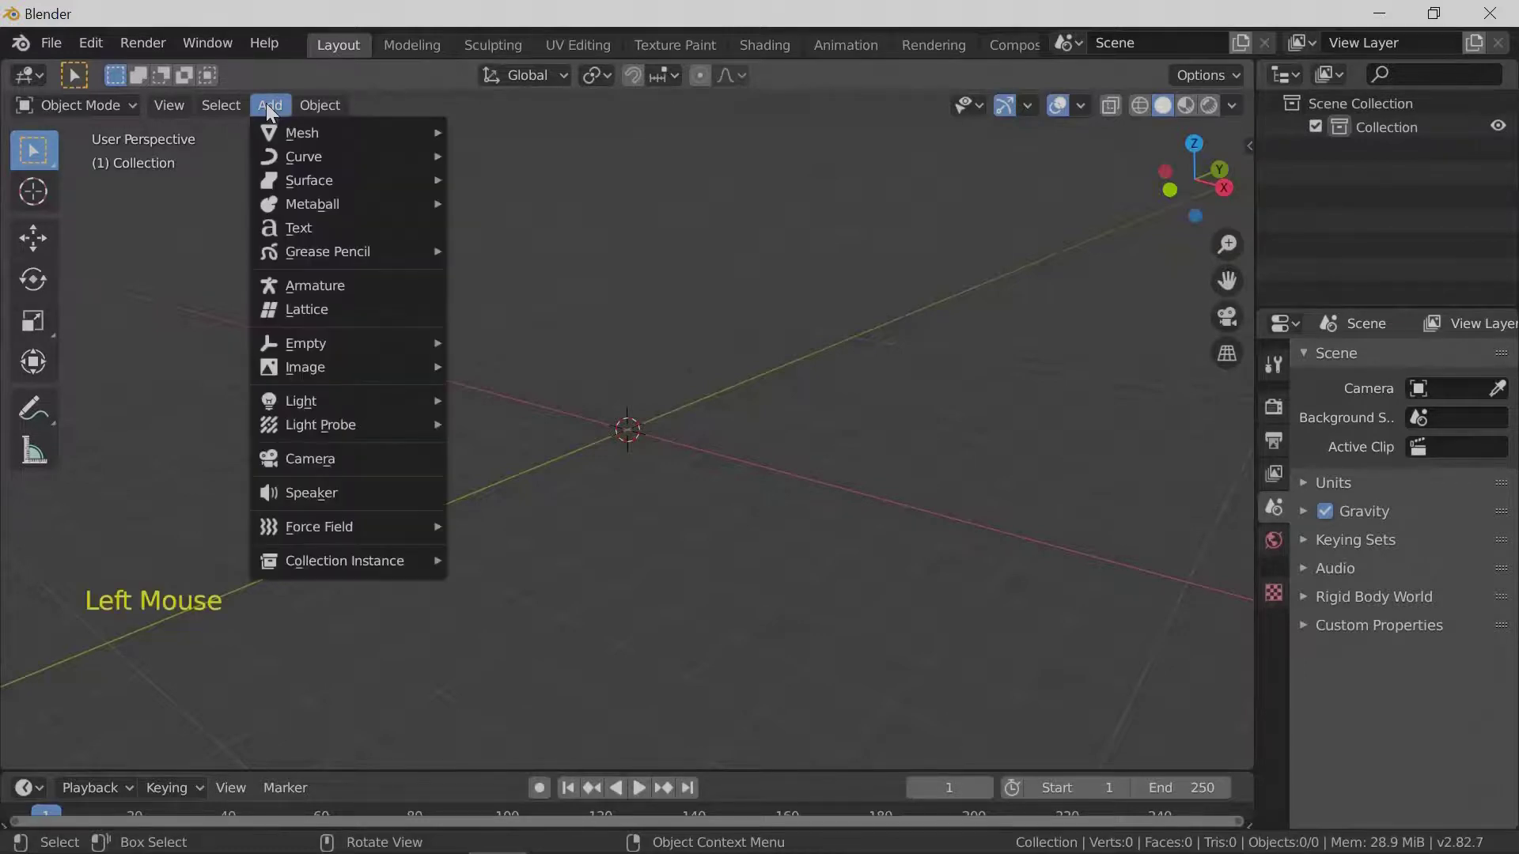
mouse_move(301, 139)
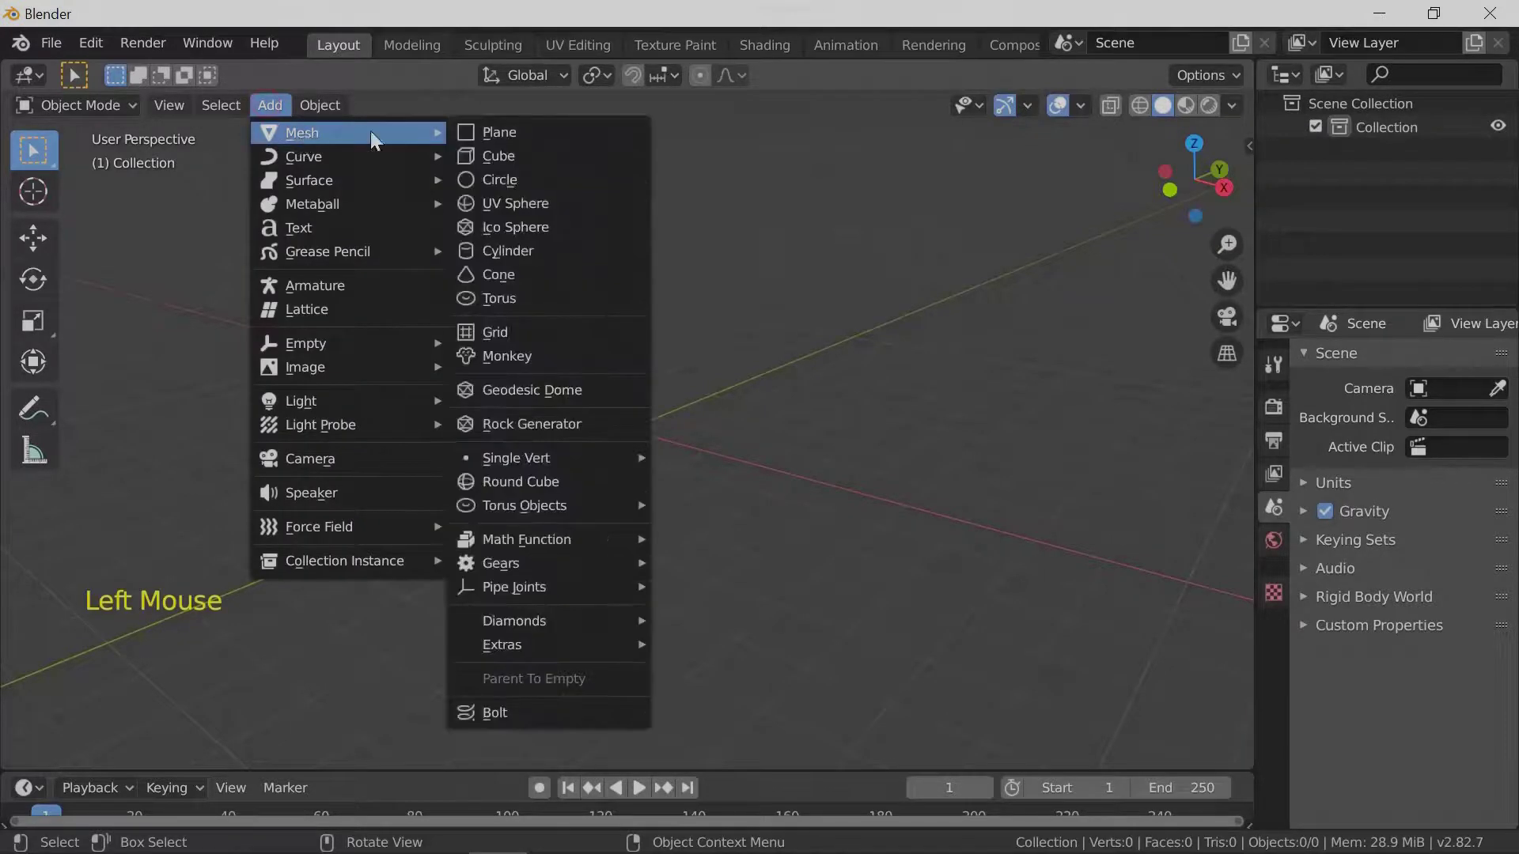
left_click(503, 135)
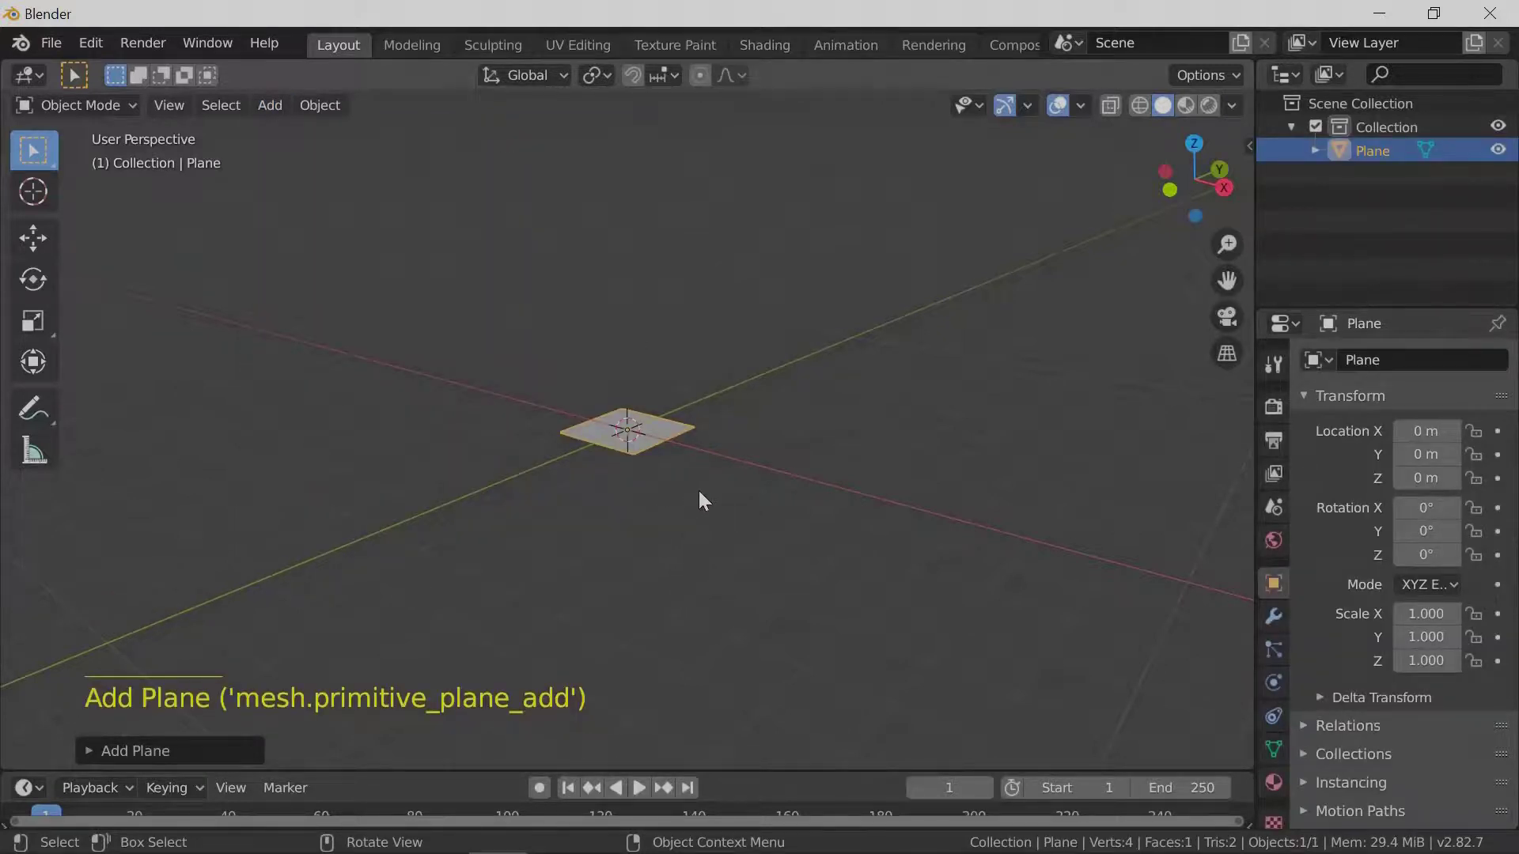
key("s")
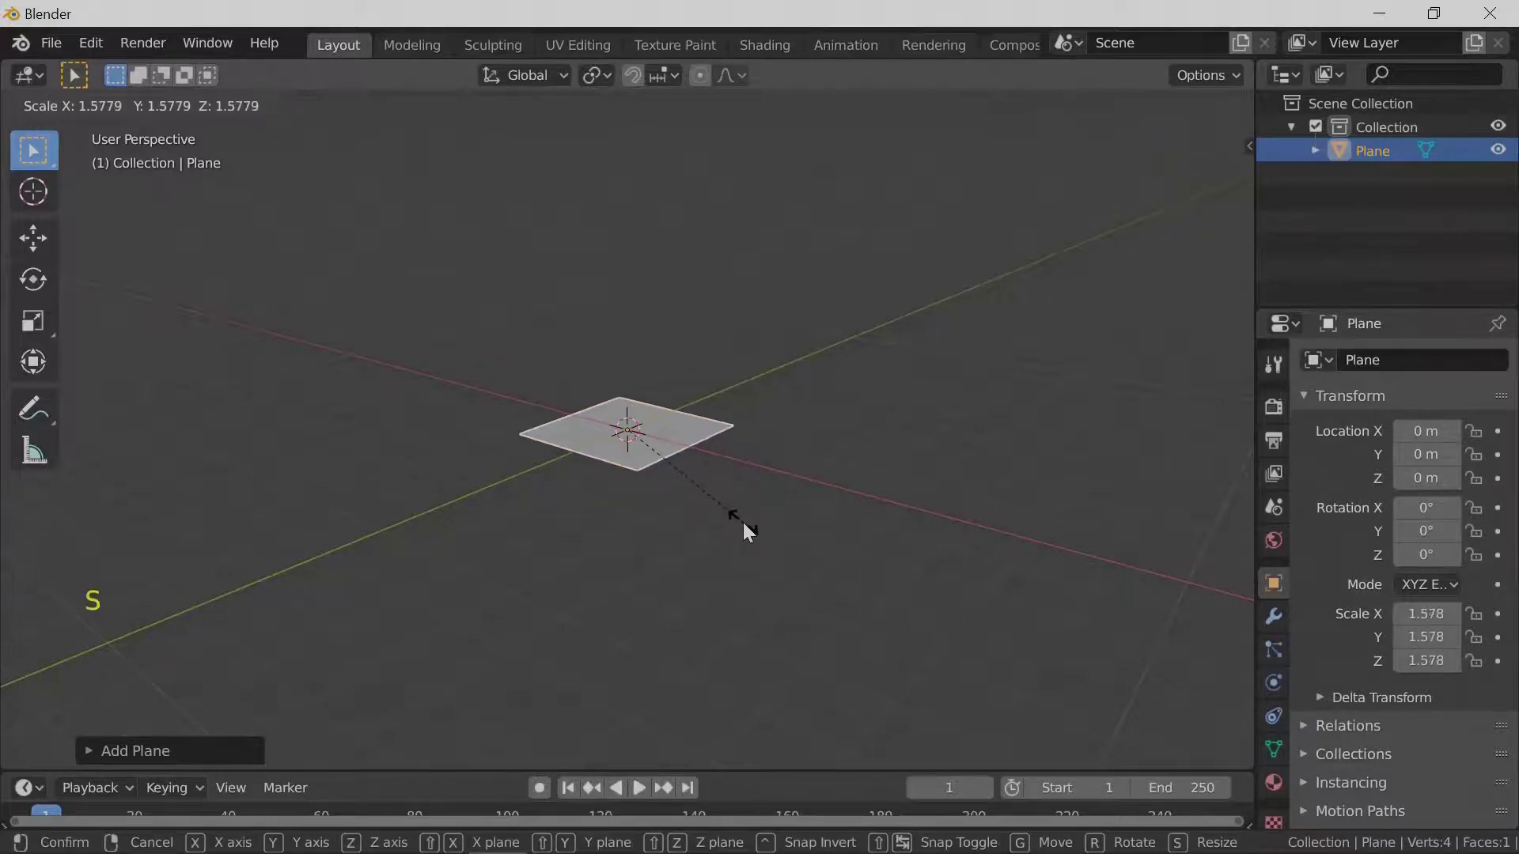
left_click(742, 520)
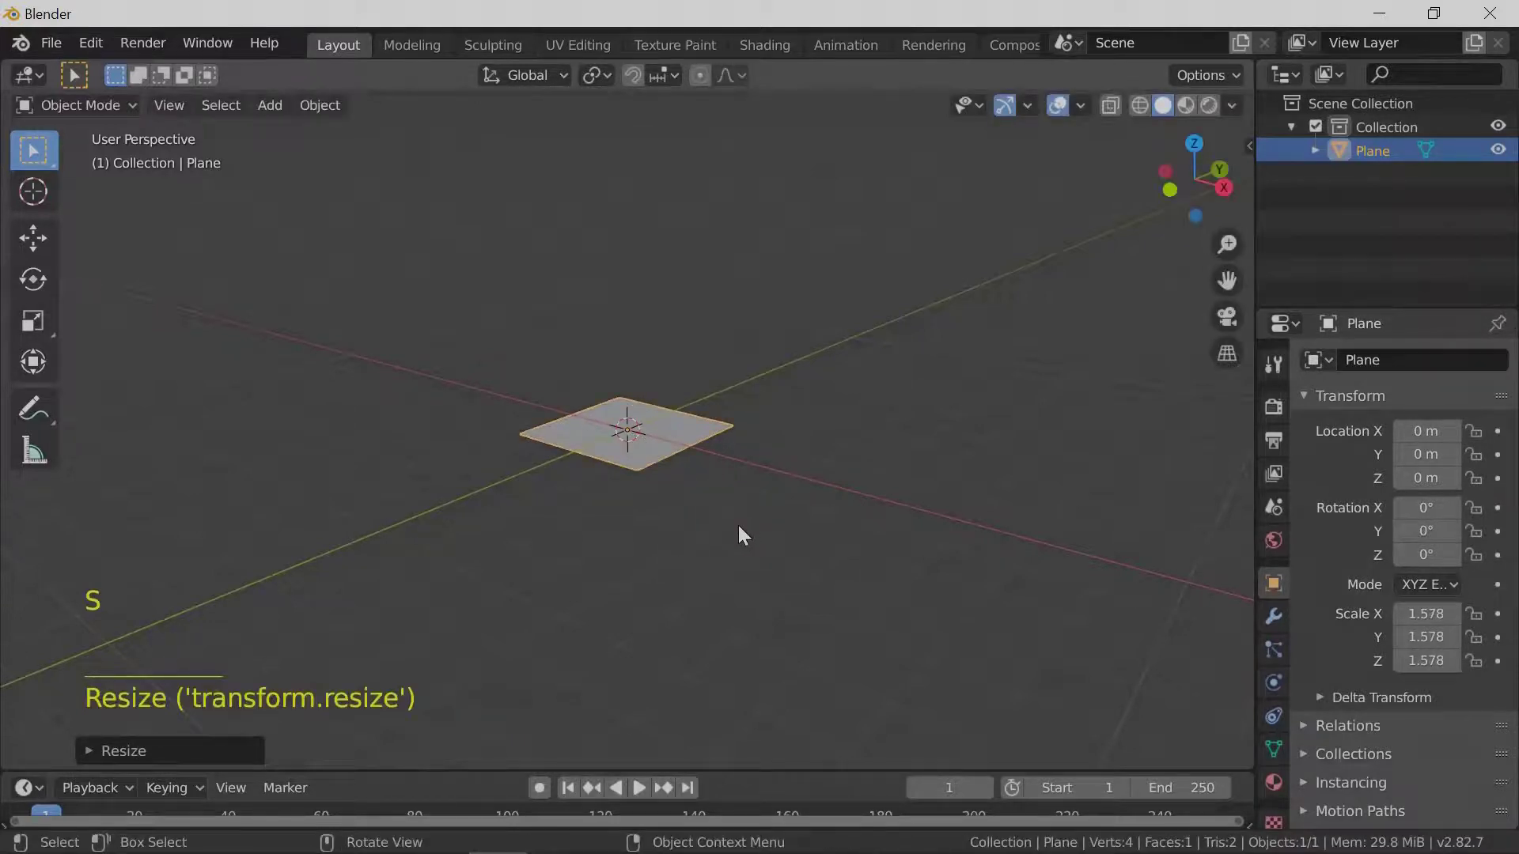
- Set the plane's resize factors on X and Y to 2*pi
left_click(87, 748)
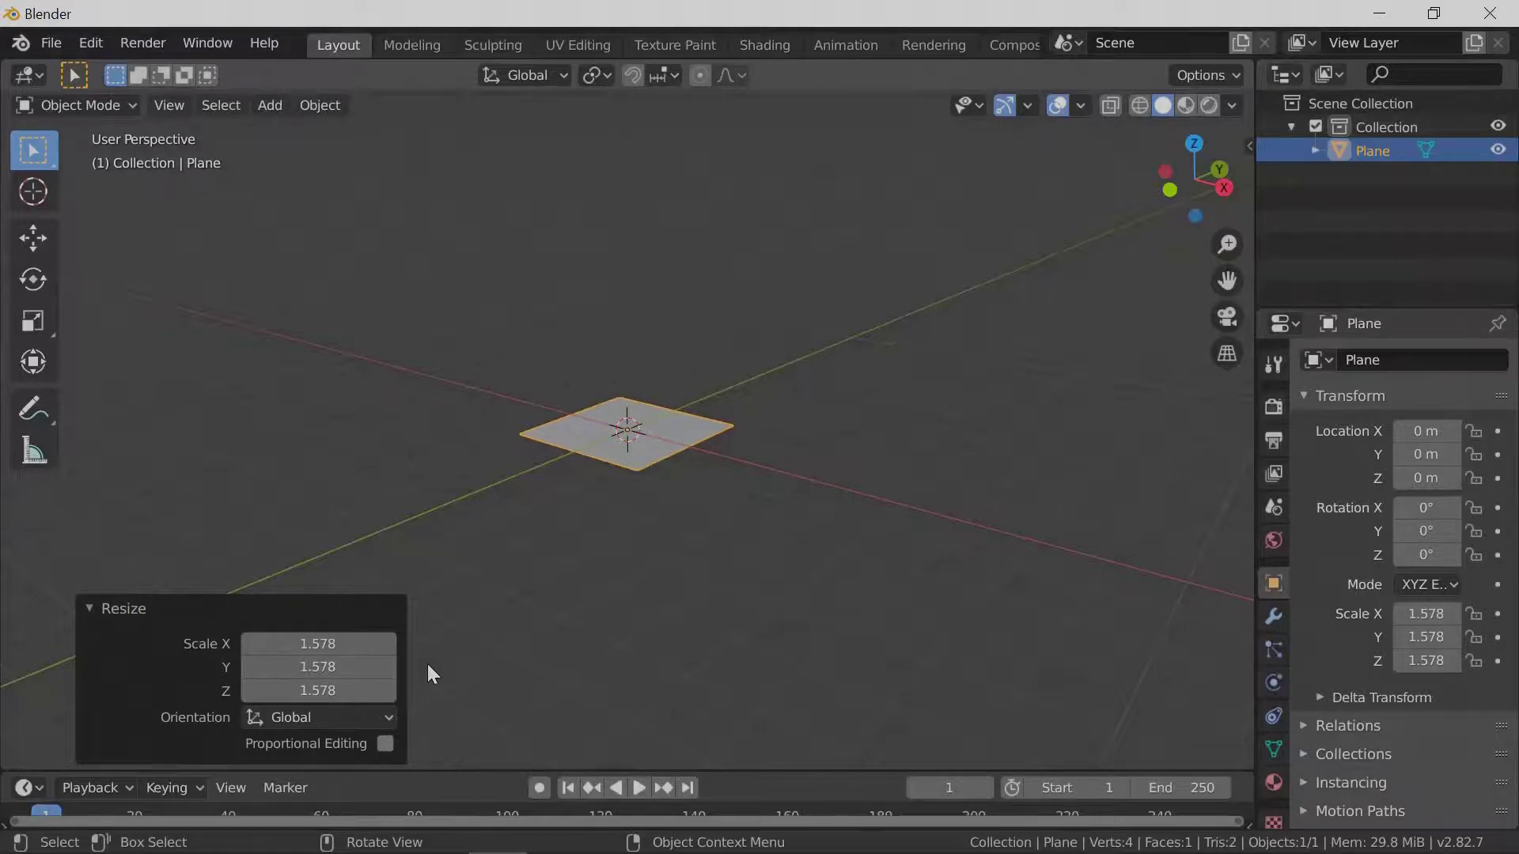
left_click(314, 643)
left_click_drag(315, 644, 314, 666)
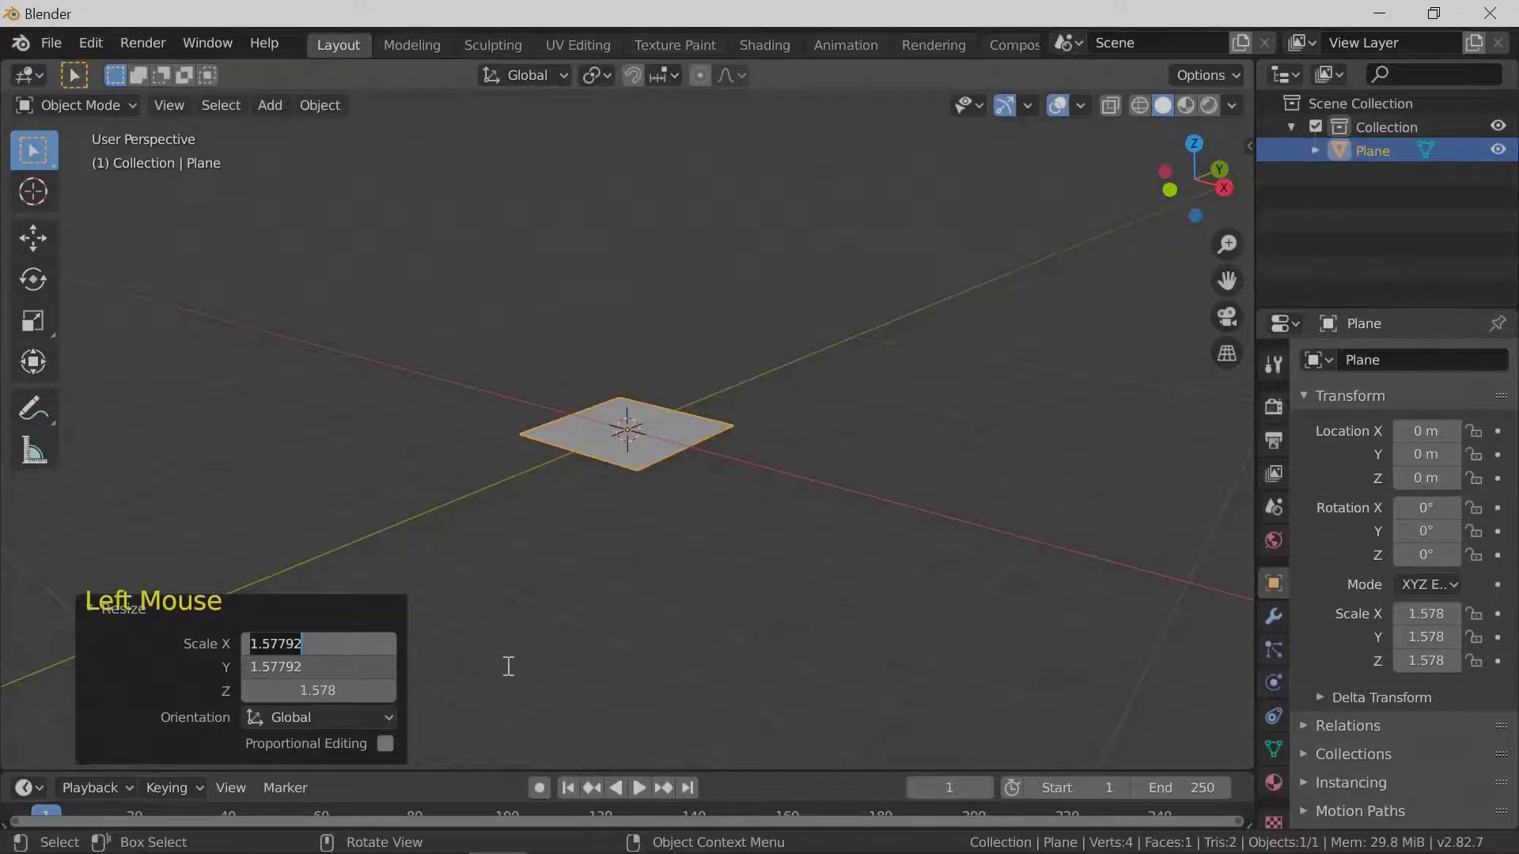
type("2")
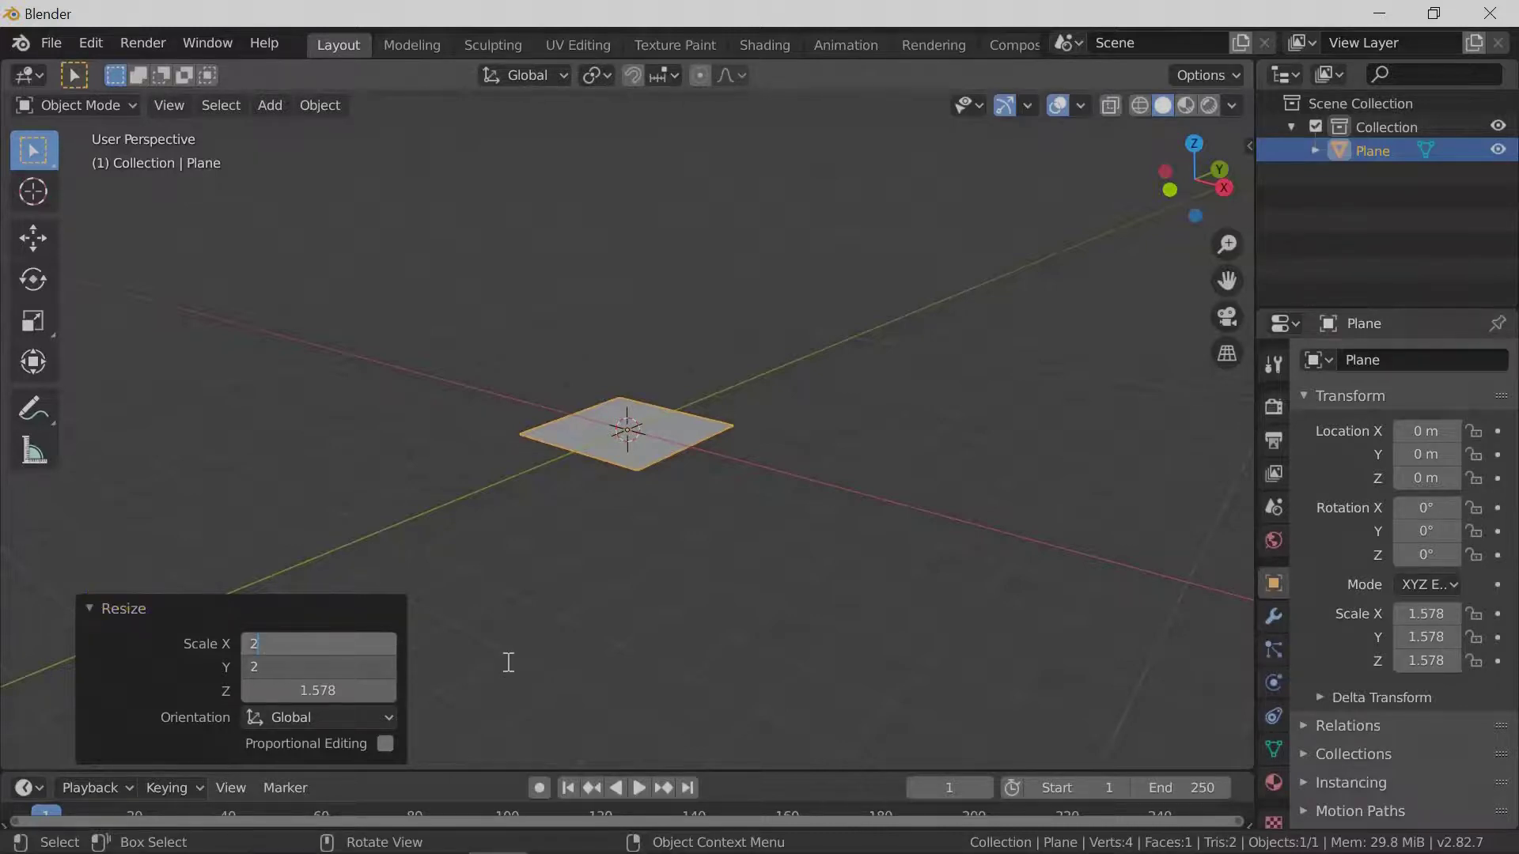
type("*pi")
key("Return")
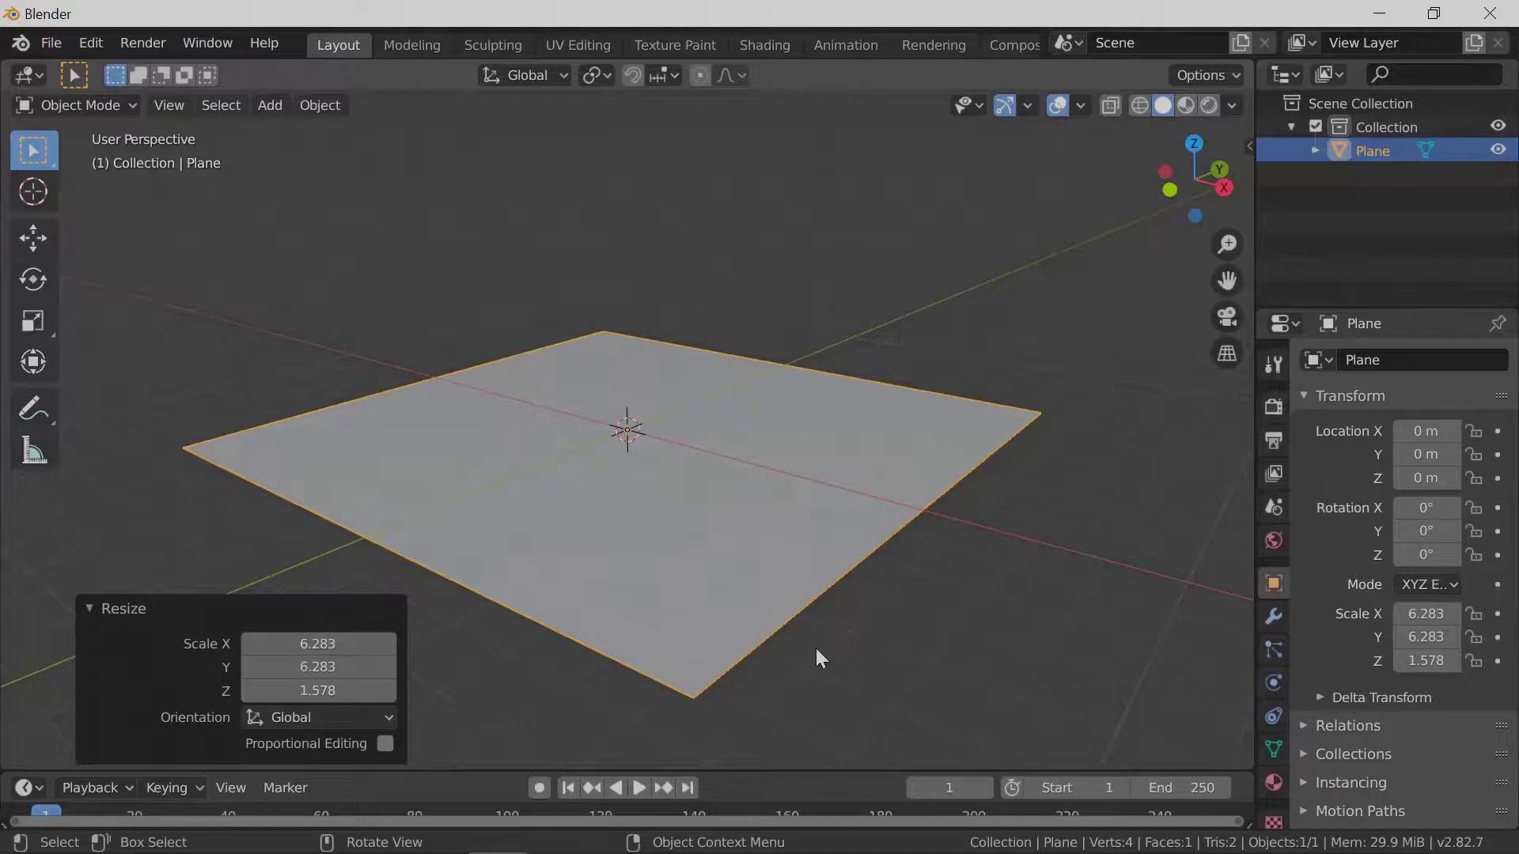
- Rotate the plane 90° about the global X axis so it stands upright
key("r")
type("x")
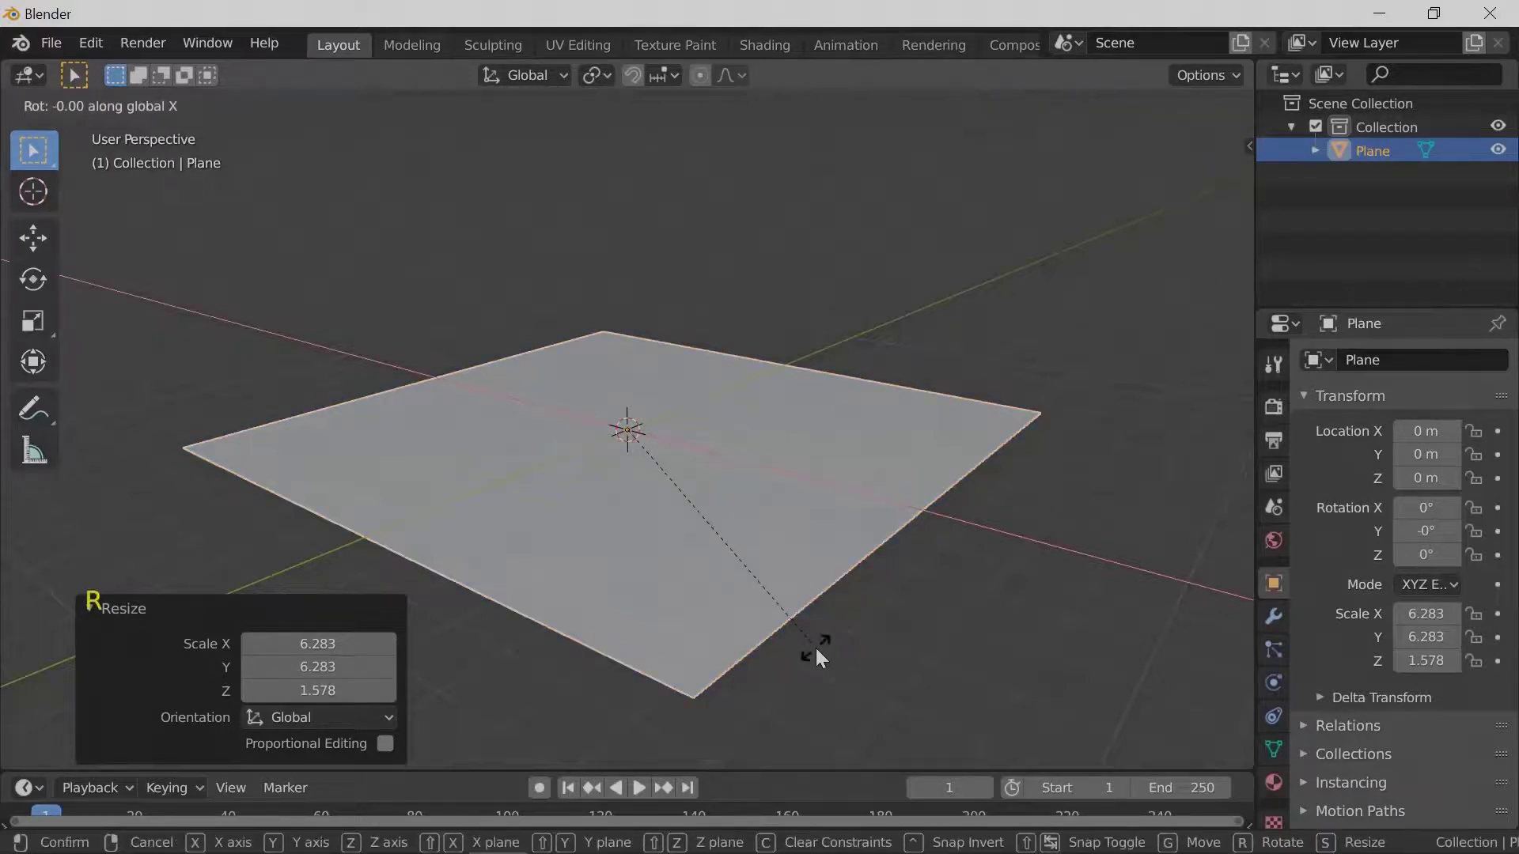
type("90")
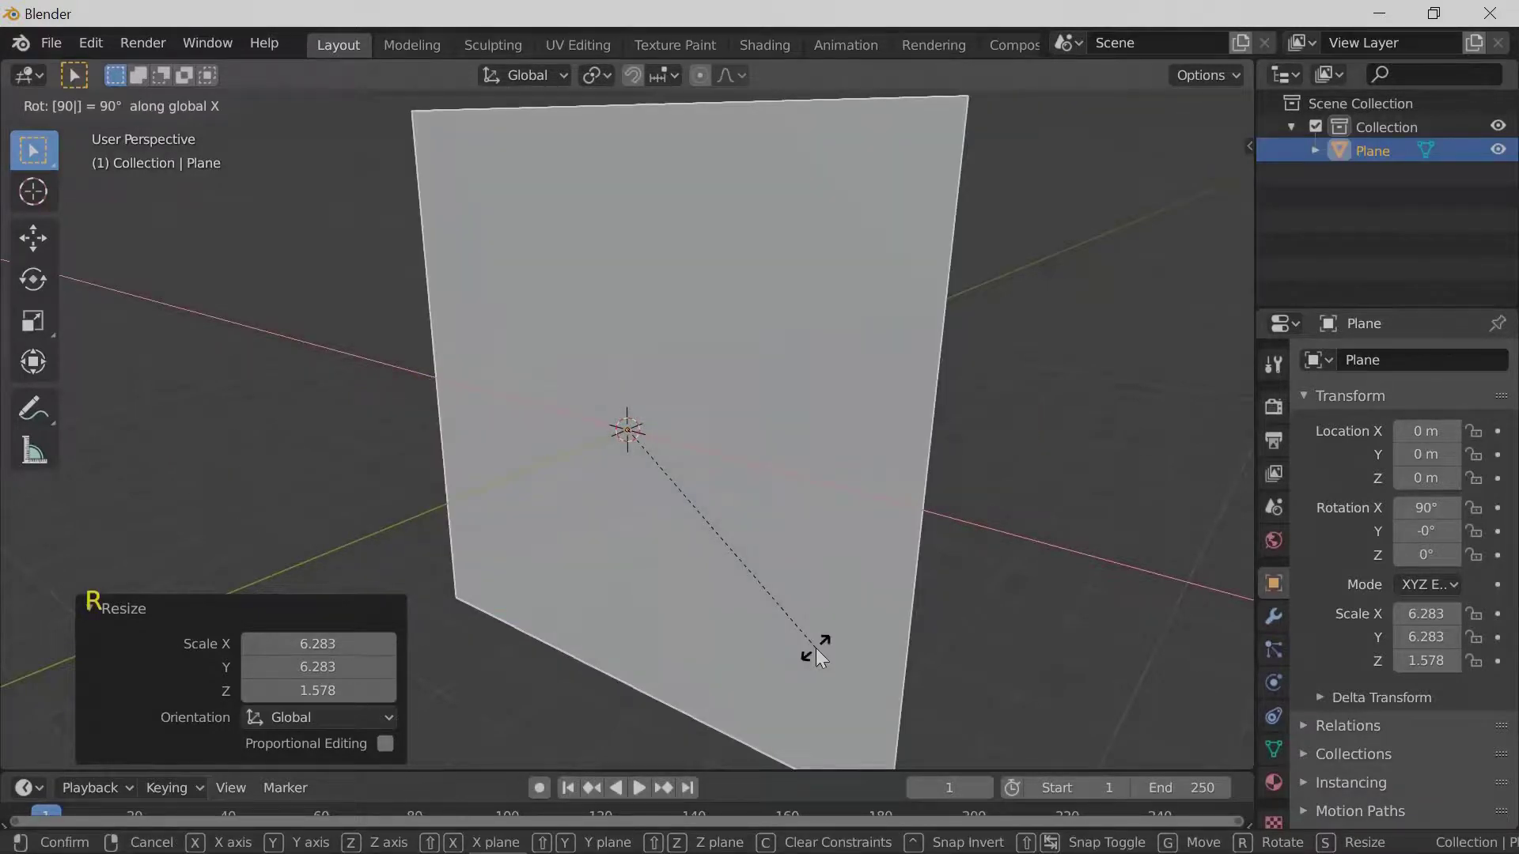
key("Return")
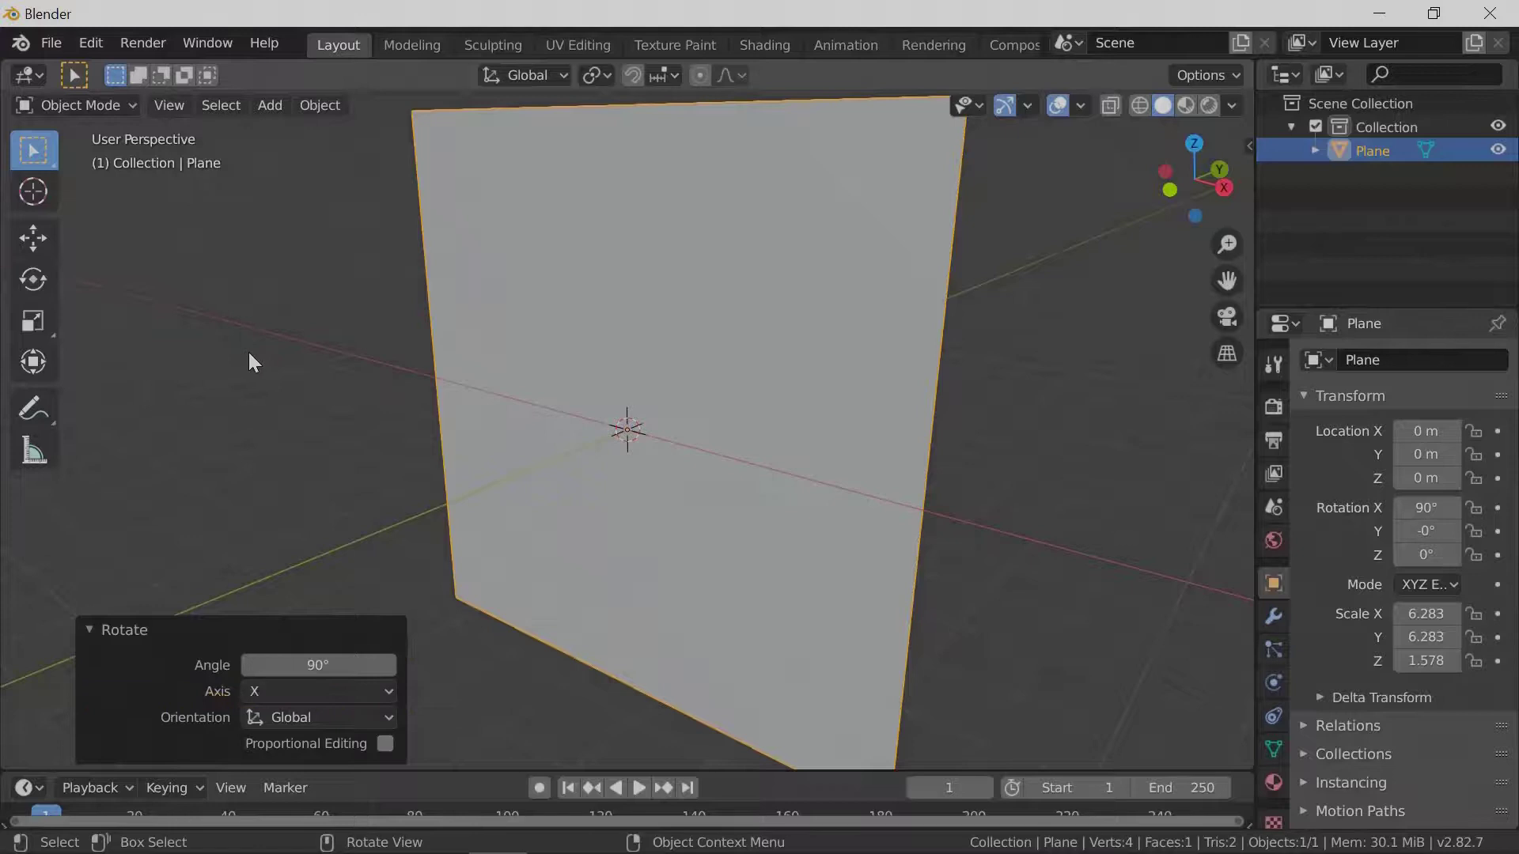
- Apply the rotation and scale of the upright plane
key("ctrl+a")
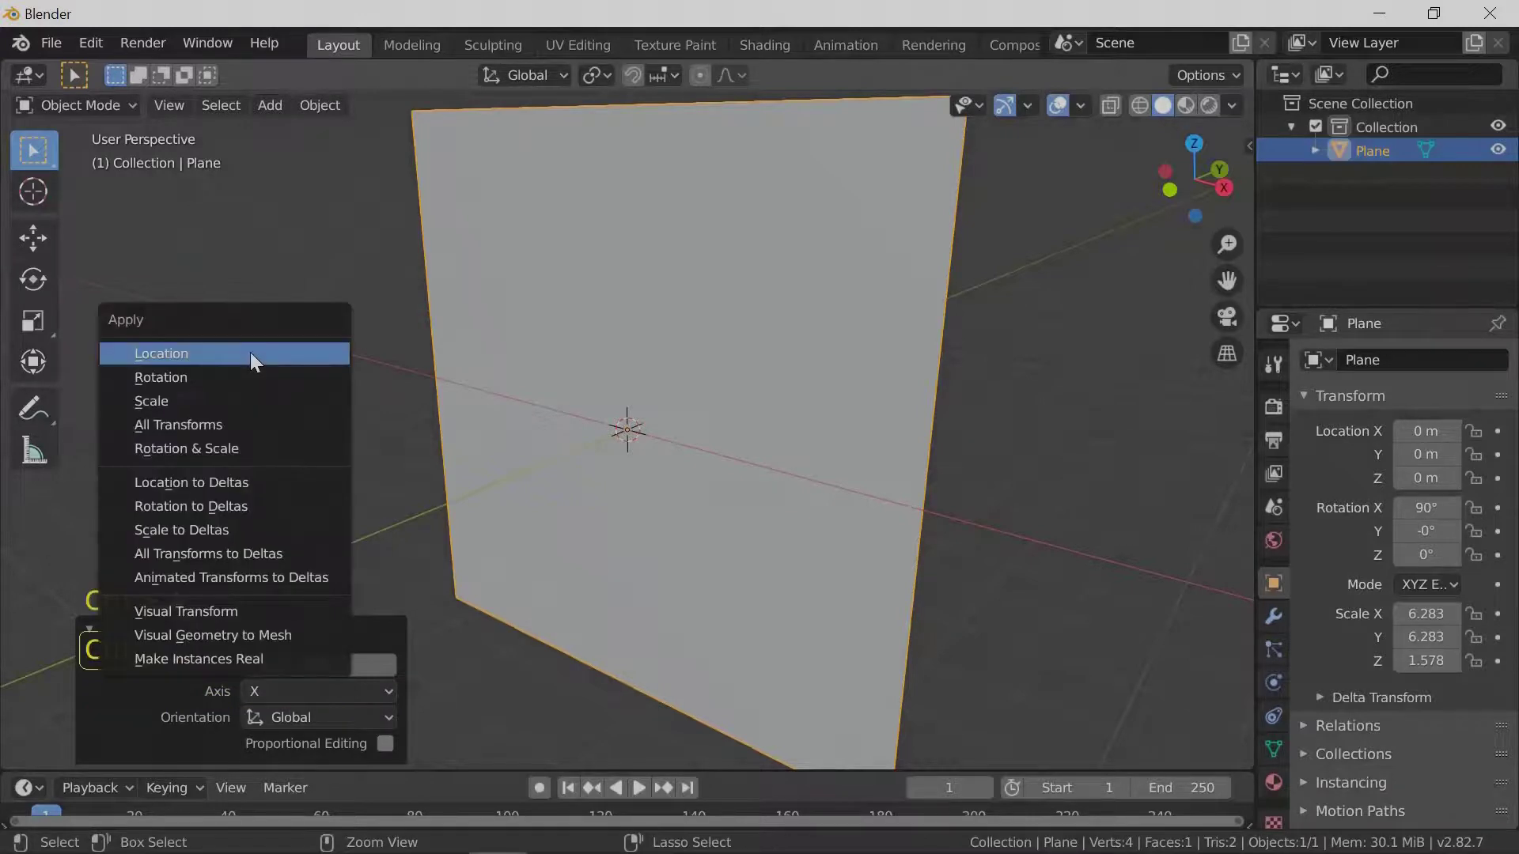
left_click(217, 447)
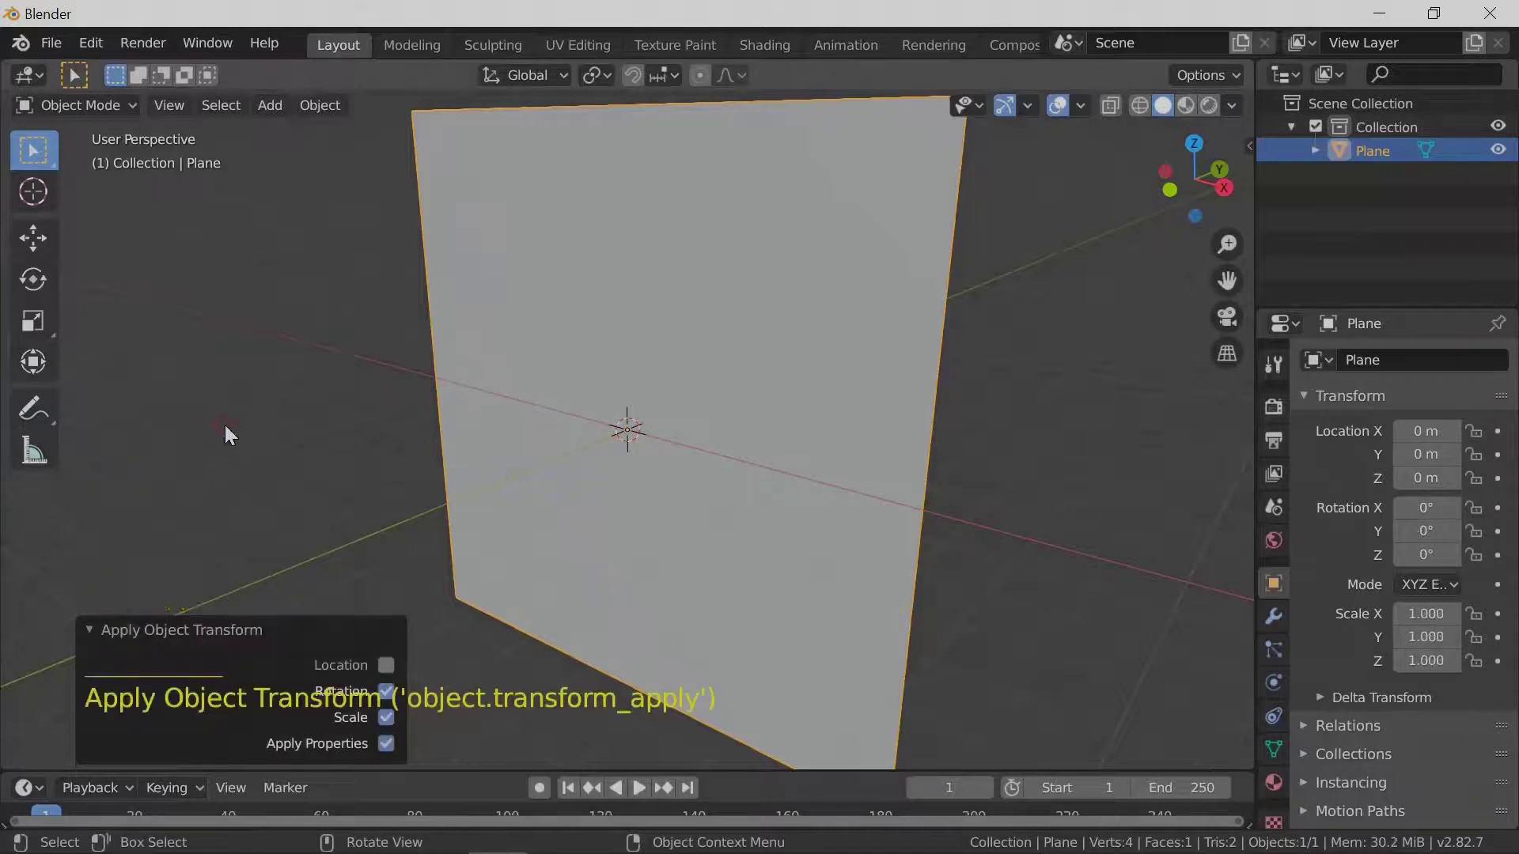
left_click(311, 103)
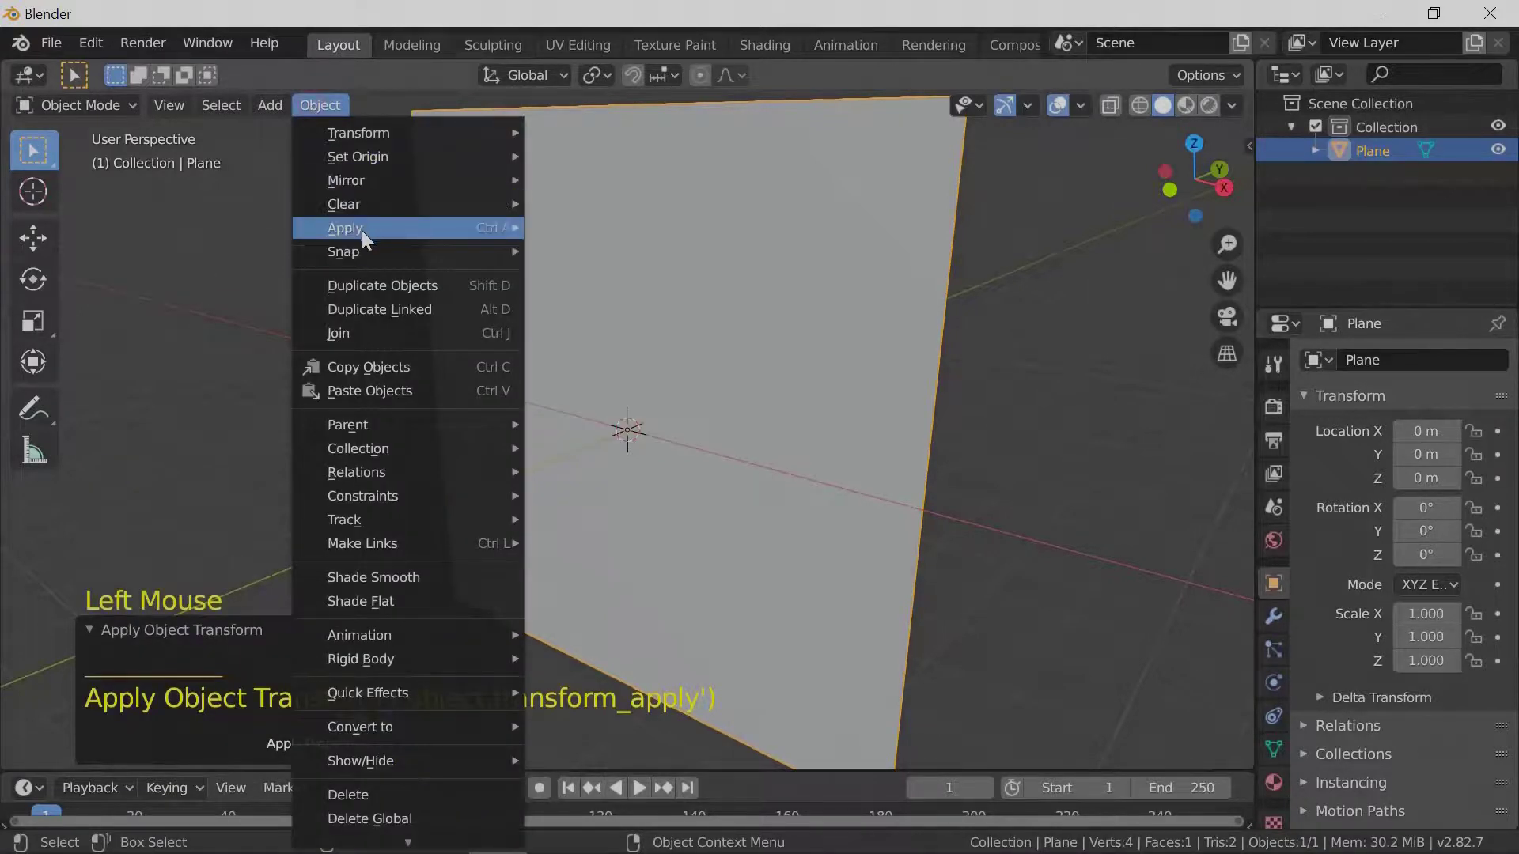
mouse_move(364, 228)
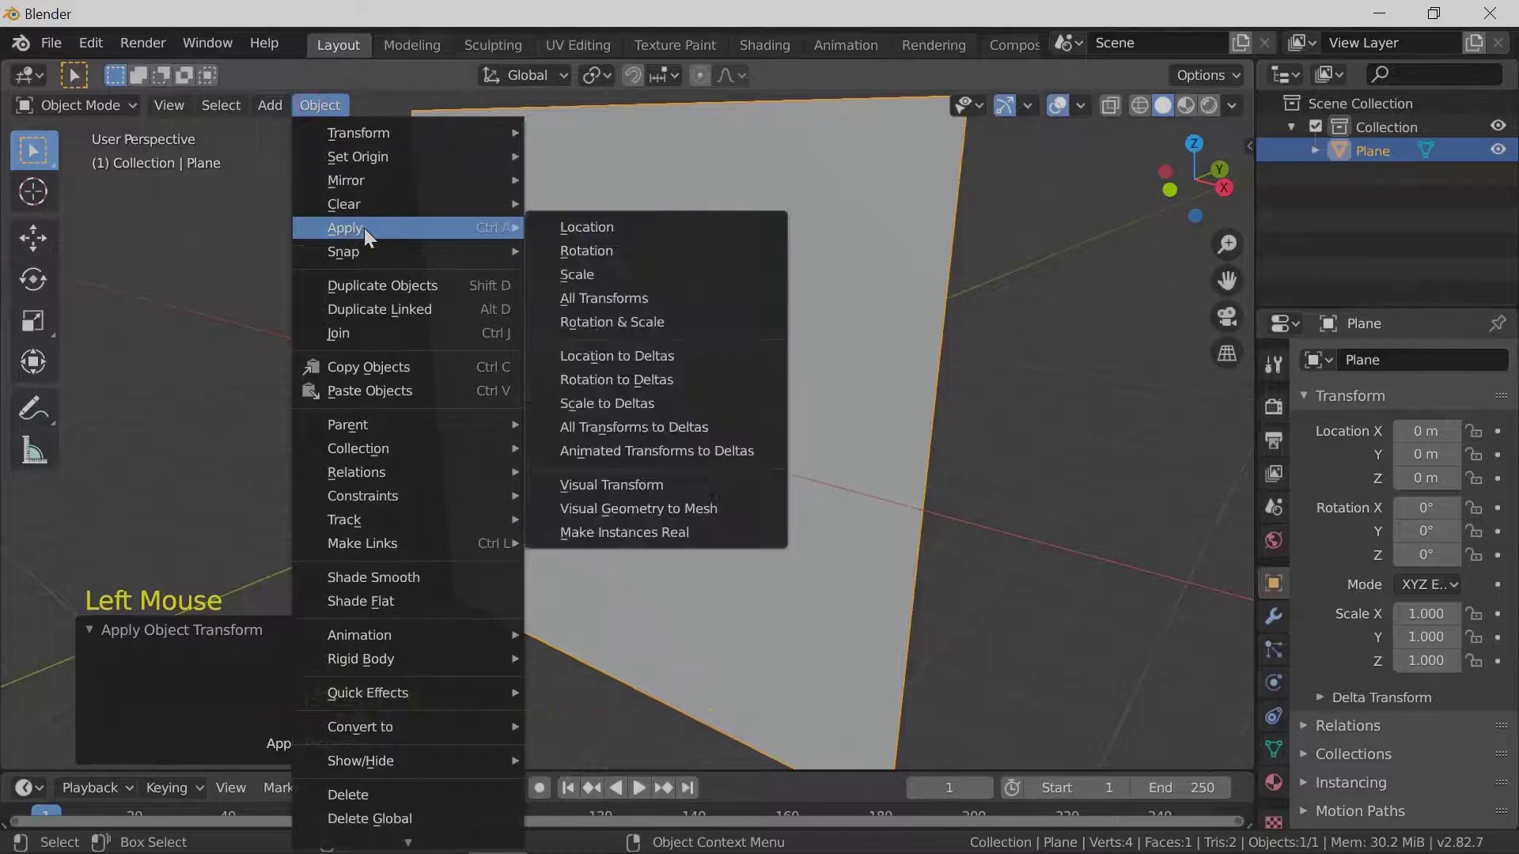
left_click(605, 320)
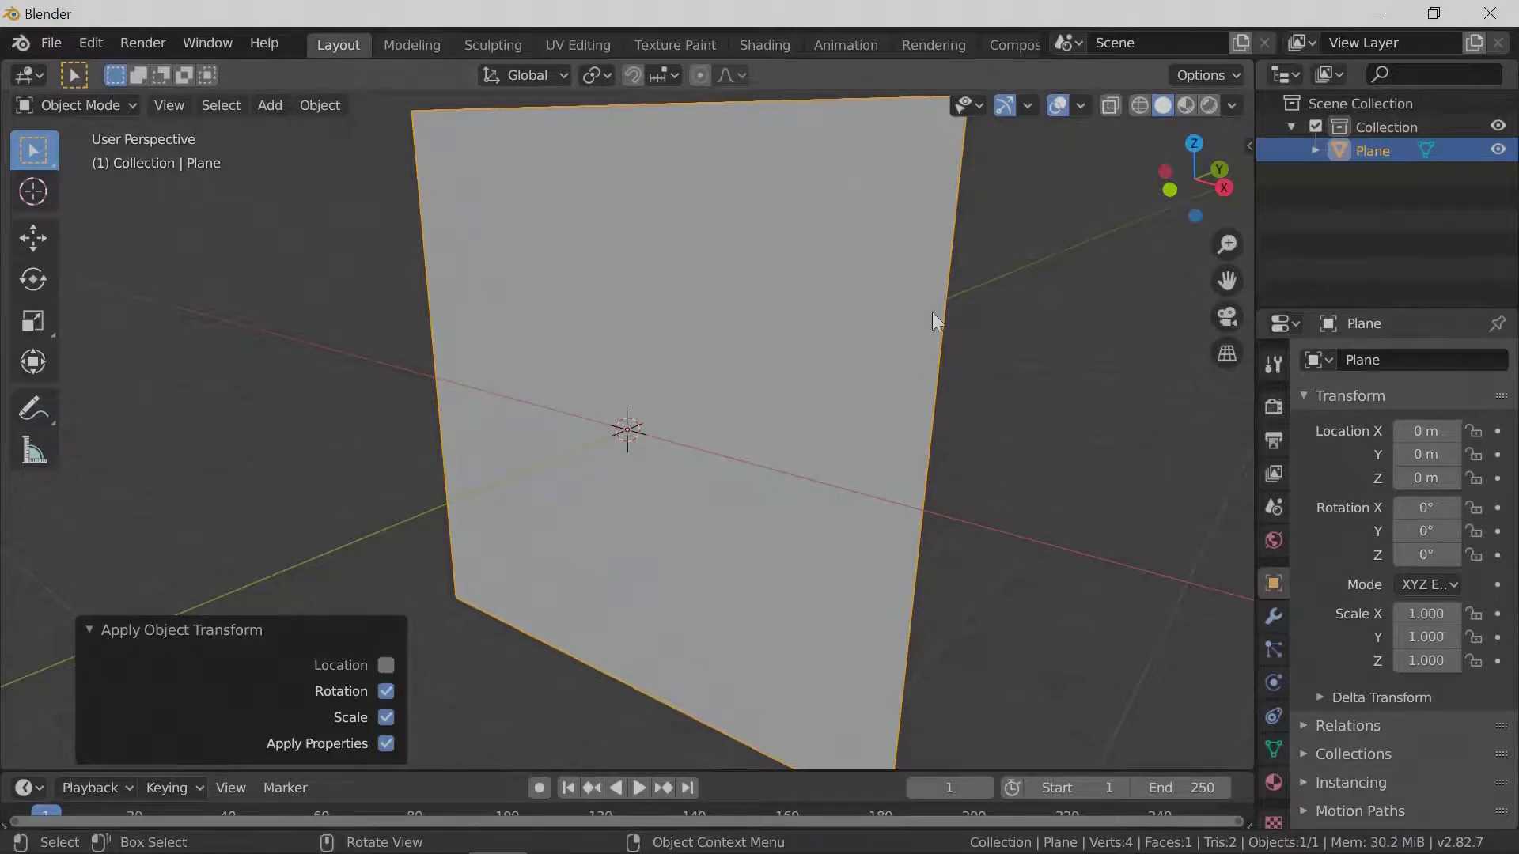
- Switch the viewport to wireframe shading and add a Subdivision Surface modifier to the plane
left_click(1137, 102)
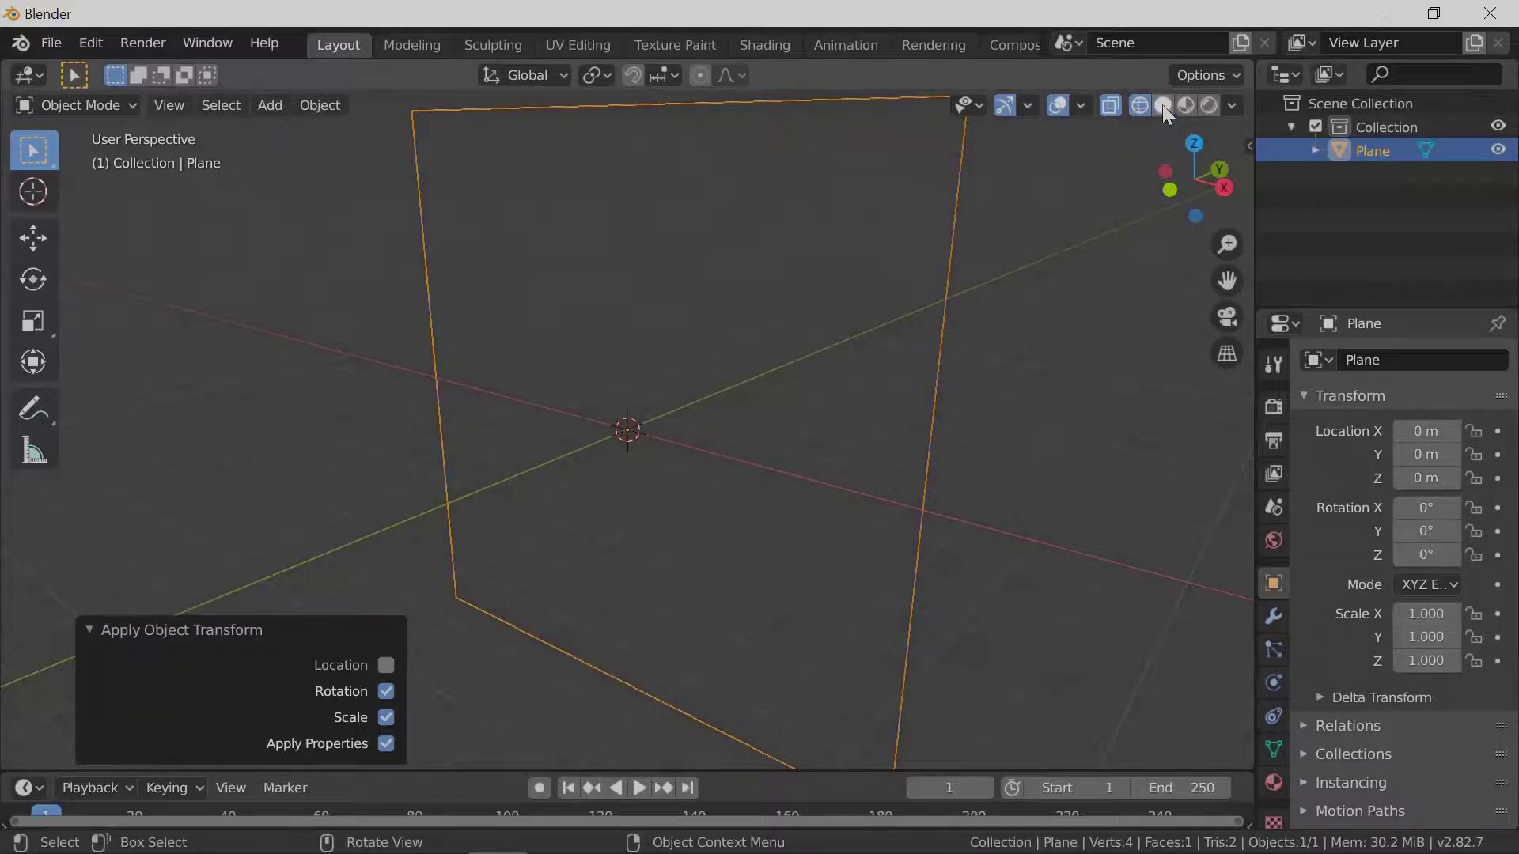
left_click(1274, 616)
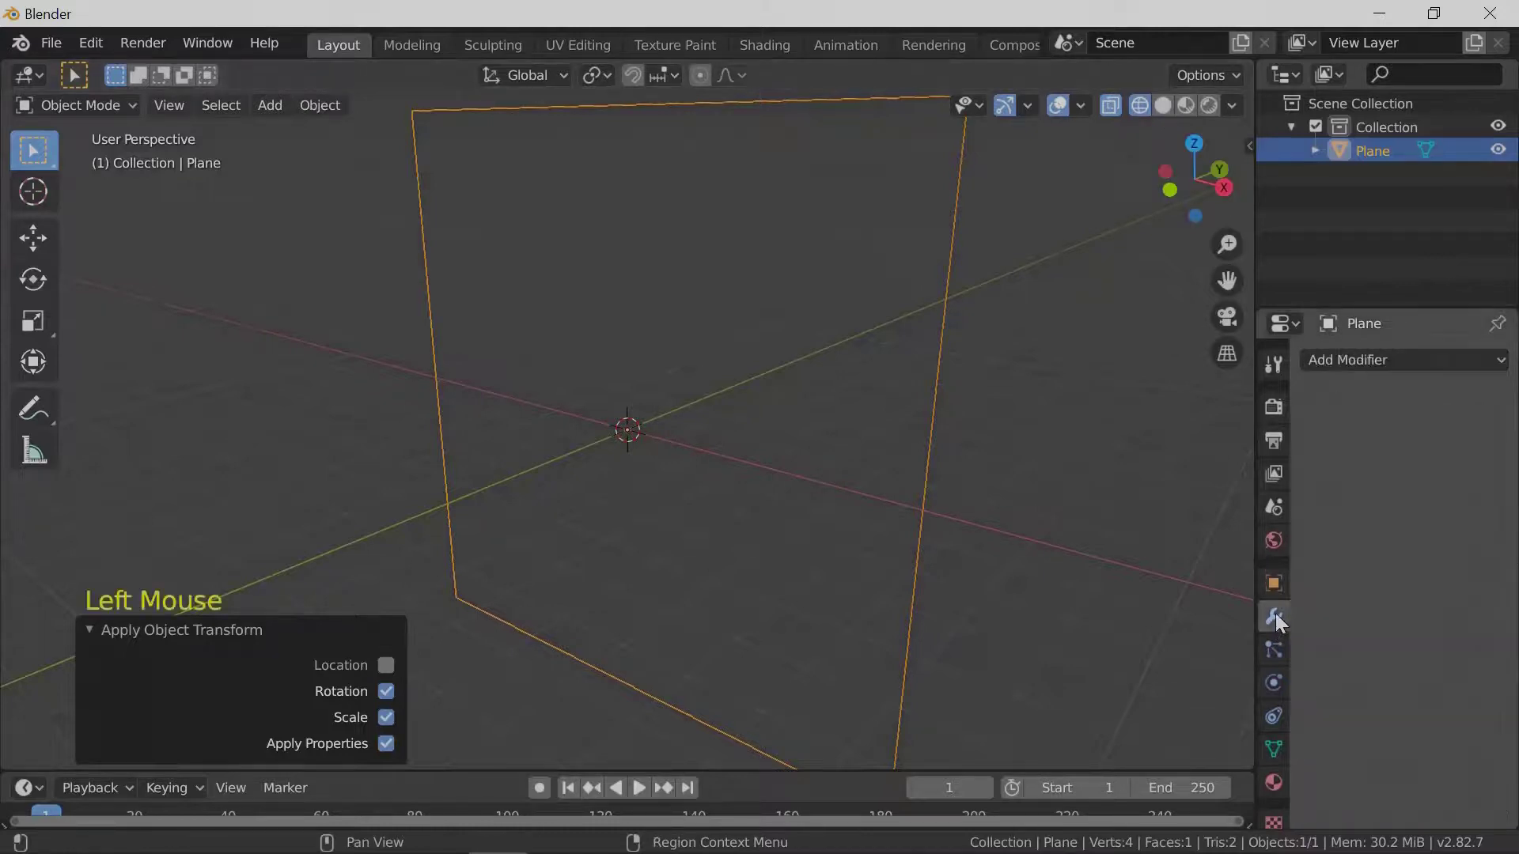
left_click(1340, 354)
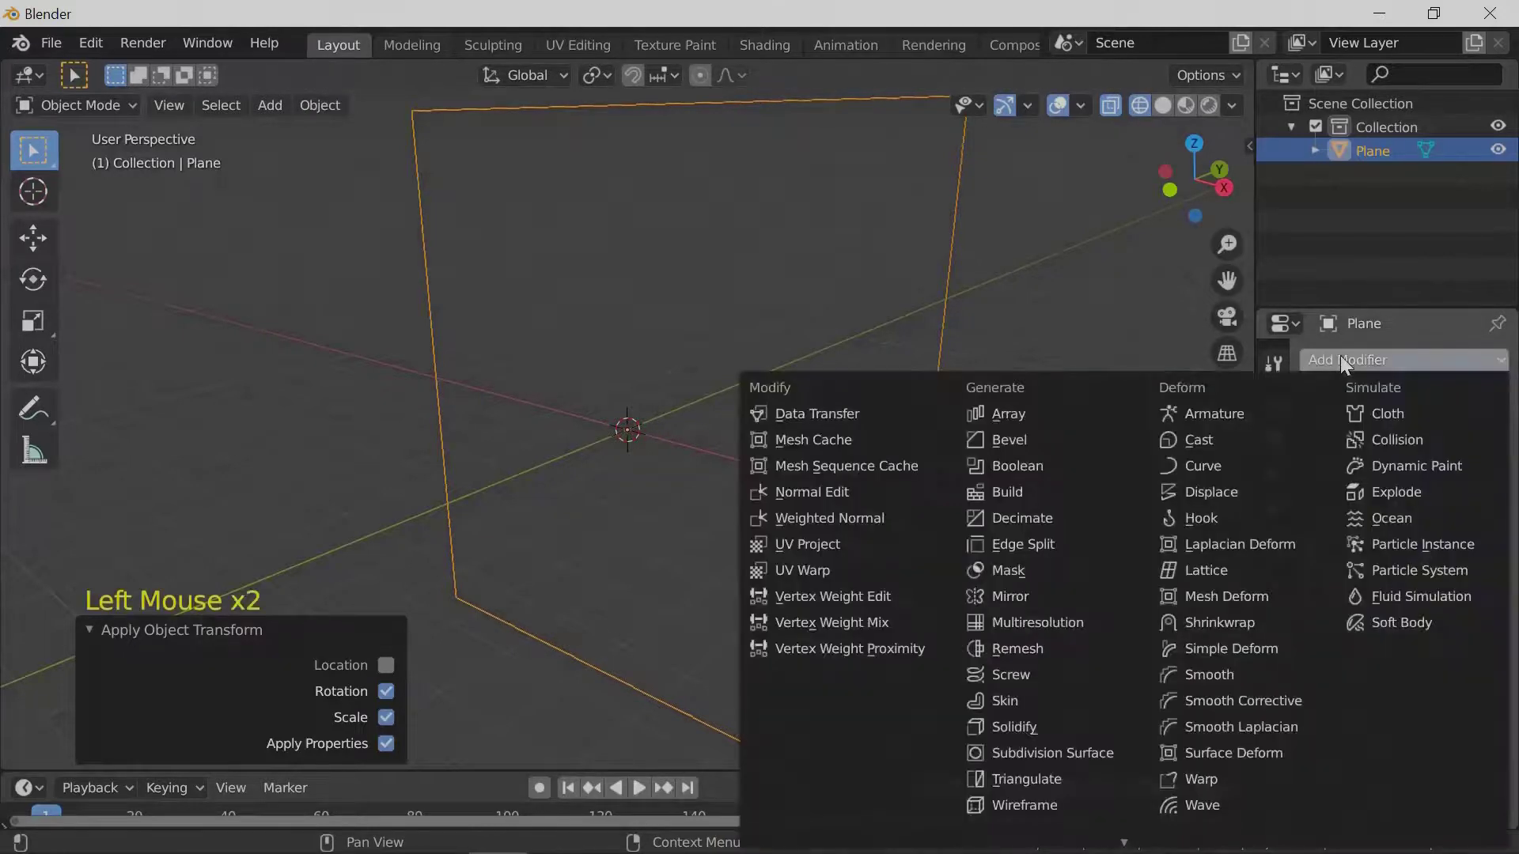
left_click(1032, 752)
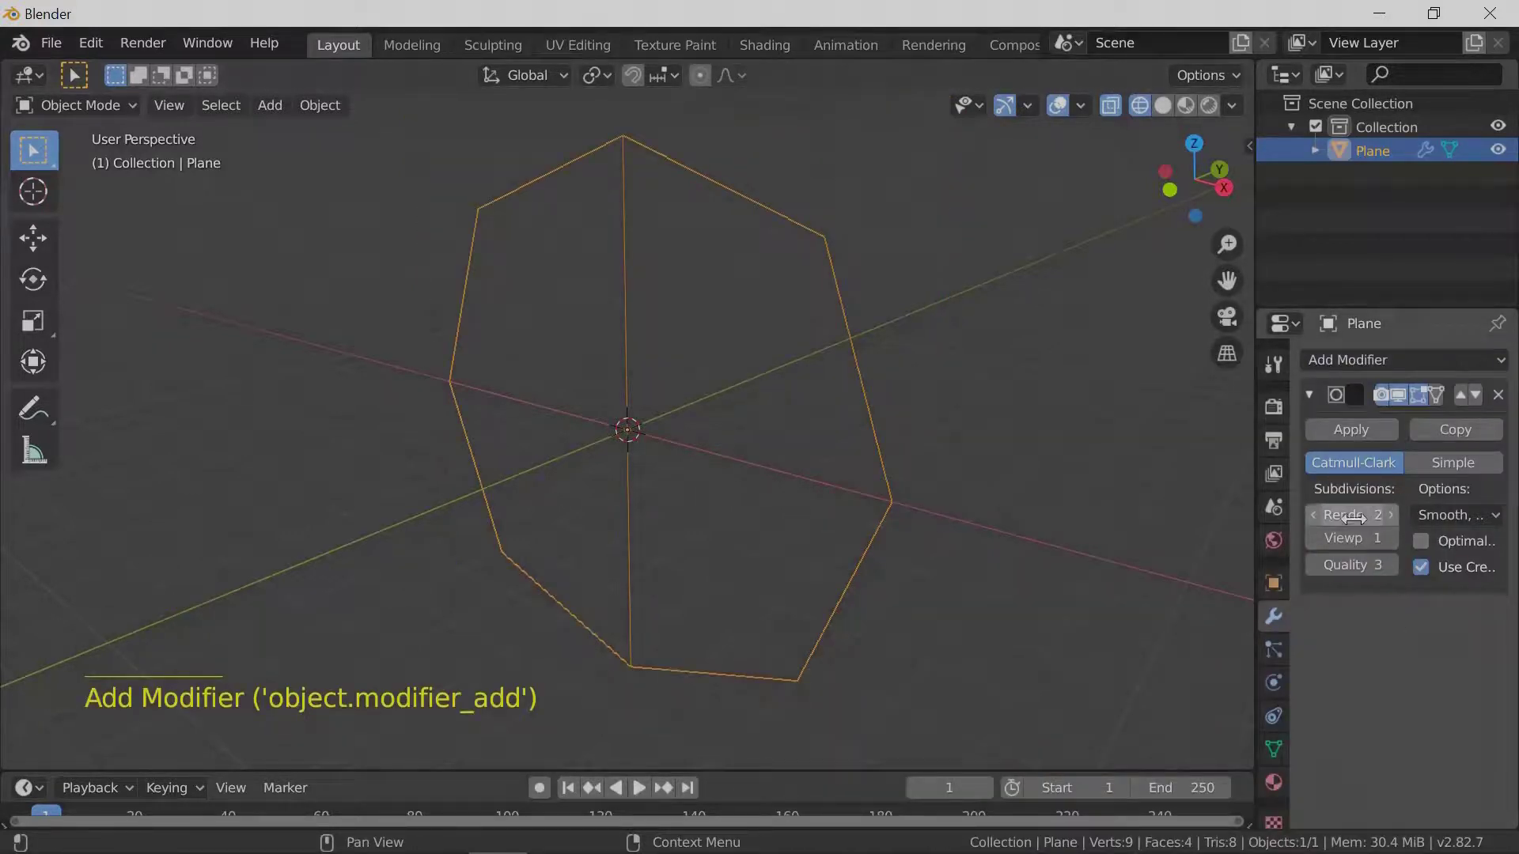
- Set the Subdivision Surface modifier's Render and Viewport levels to 7 and its type to Simple
left_click_drag(1354, 518, 22, 512)
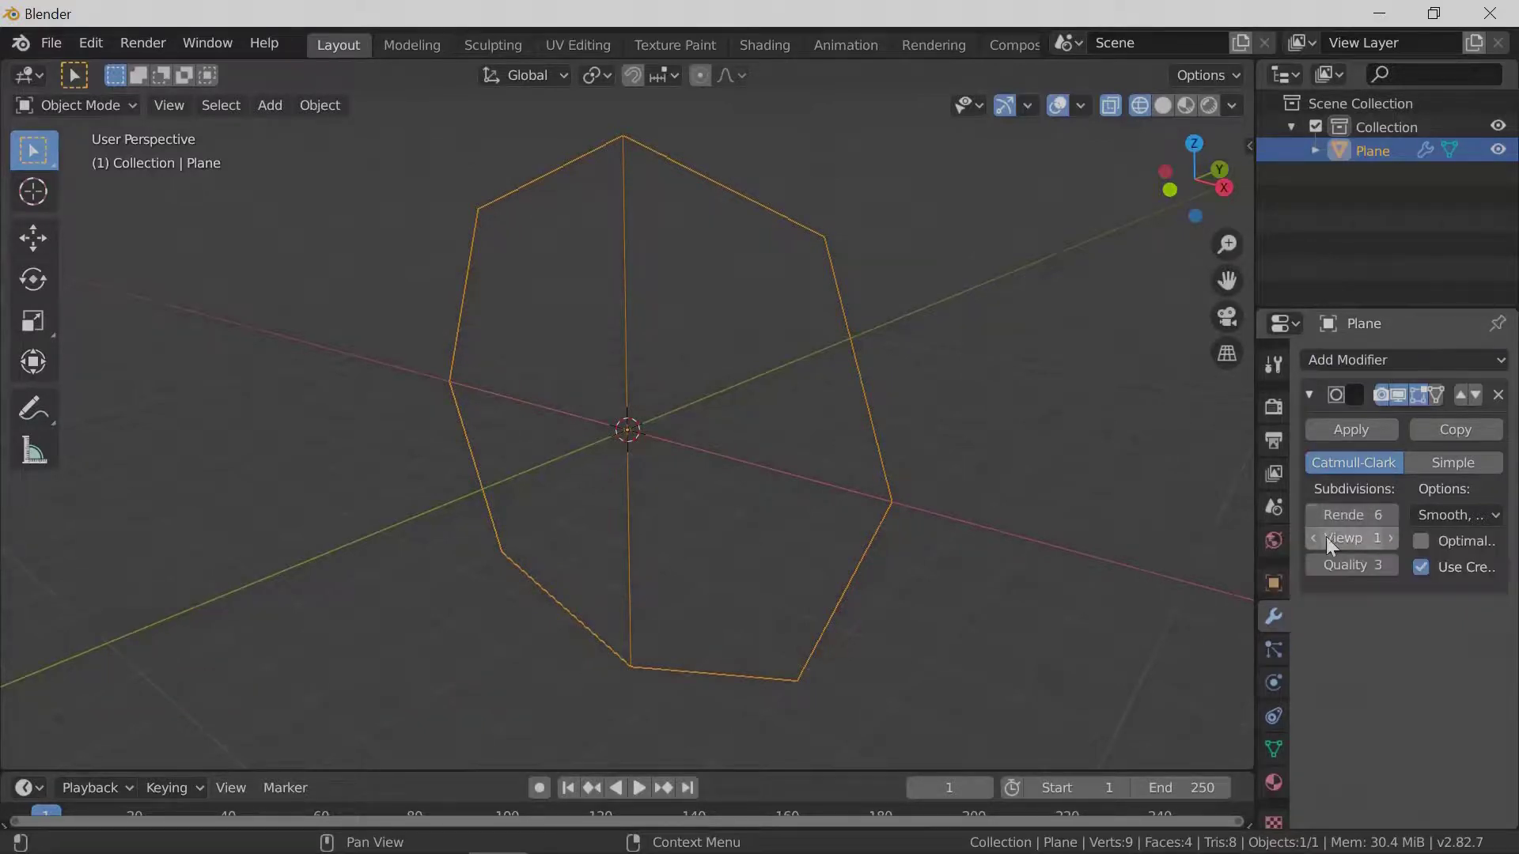
left_click_drag(1349, 515, 1356, 538)
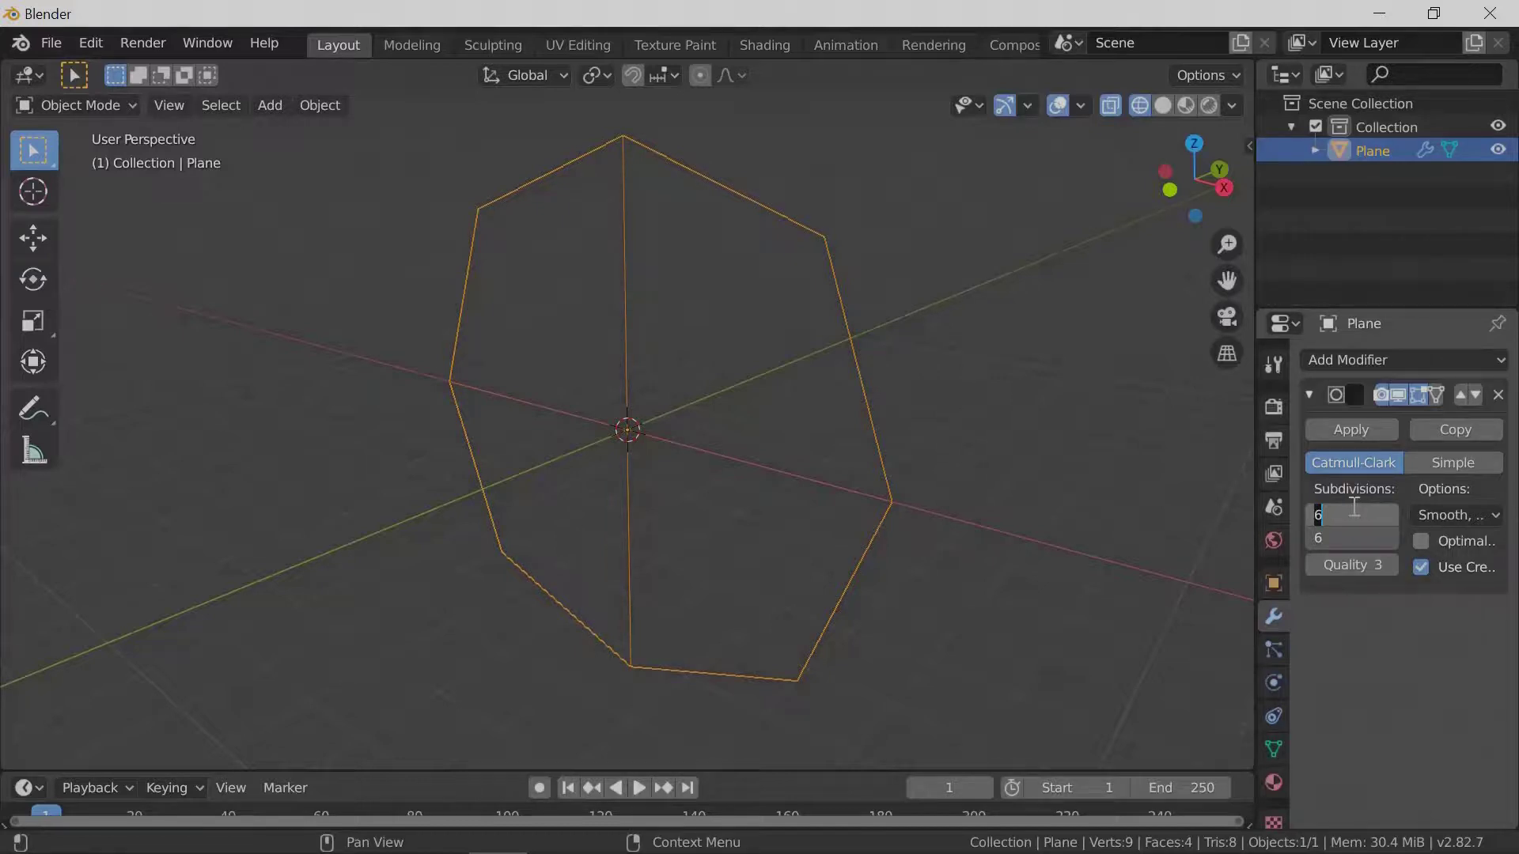
type("7")
key("Return")
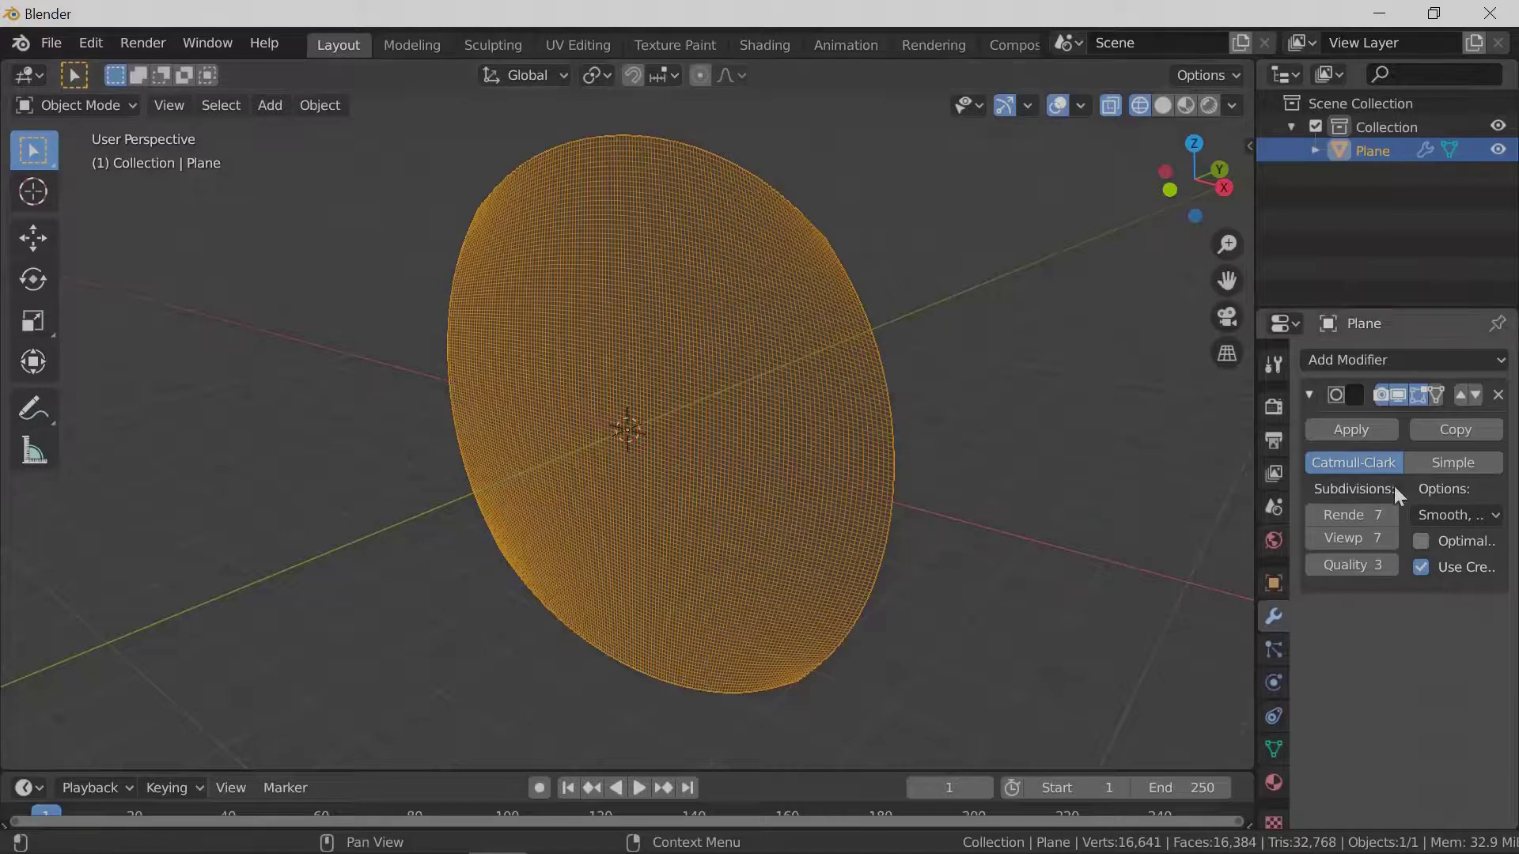
left_click(1432, 464)
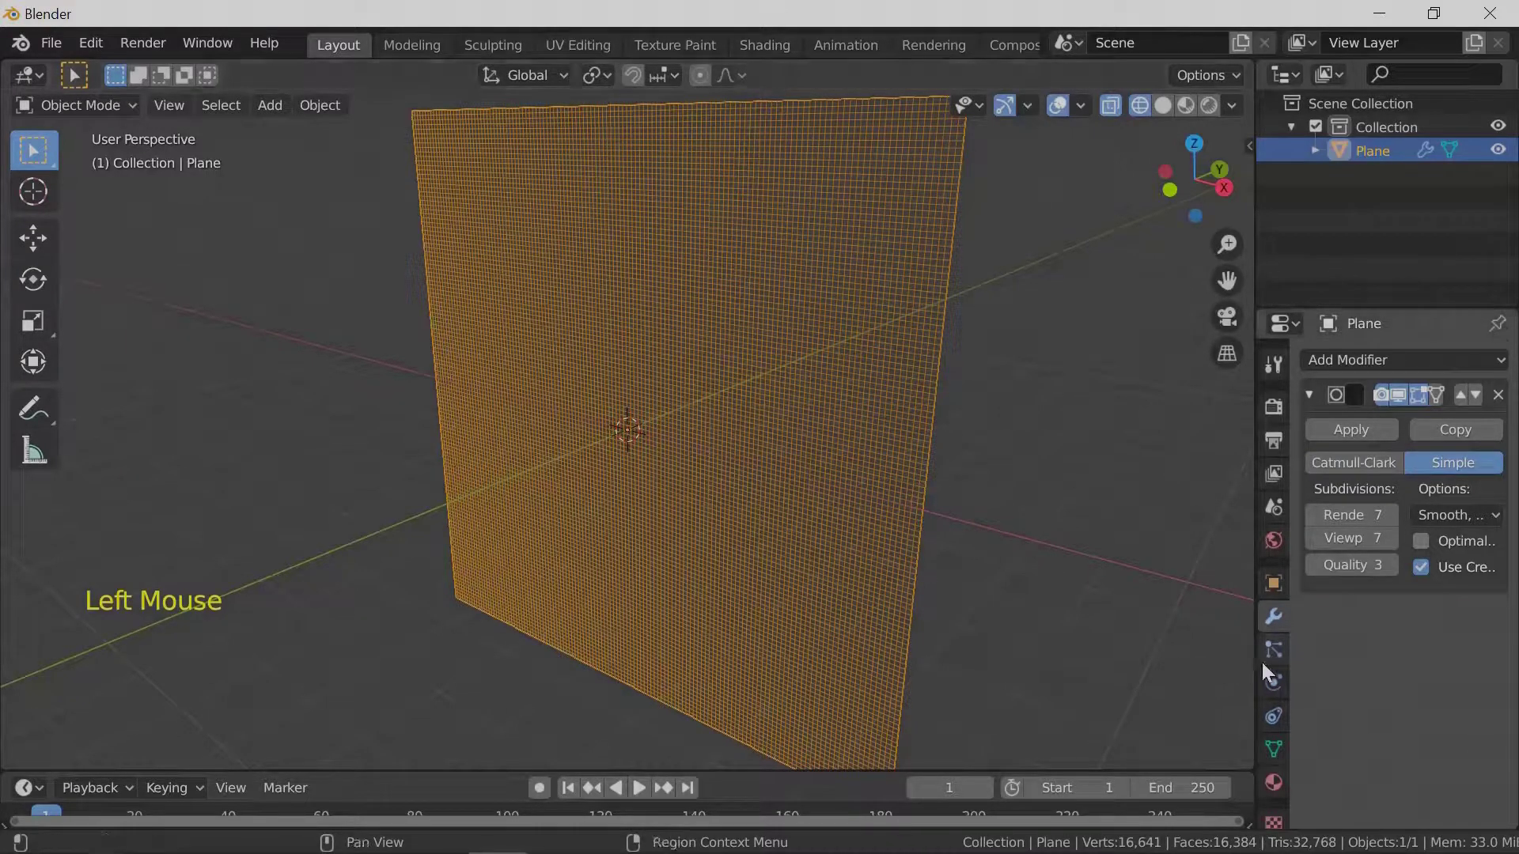
- Add a Simple Deform modifier to the plane below the Subdivision Surface and set its deform angle to 360°
left_click(1308, 395)
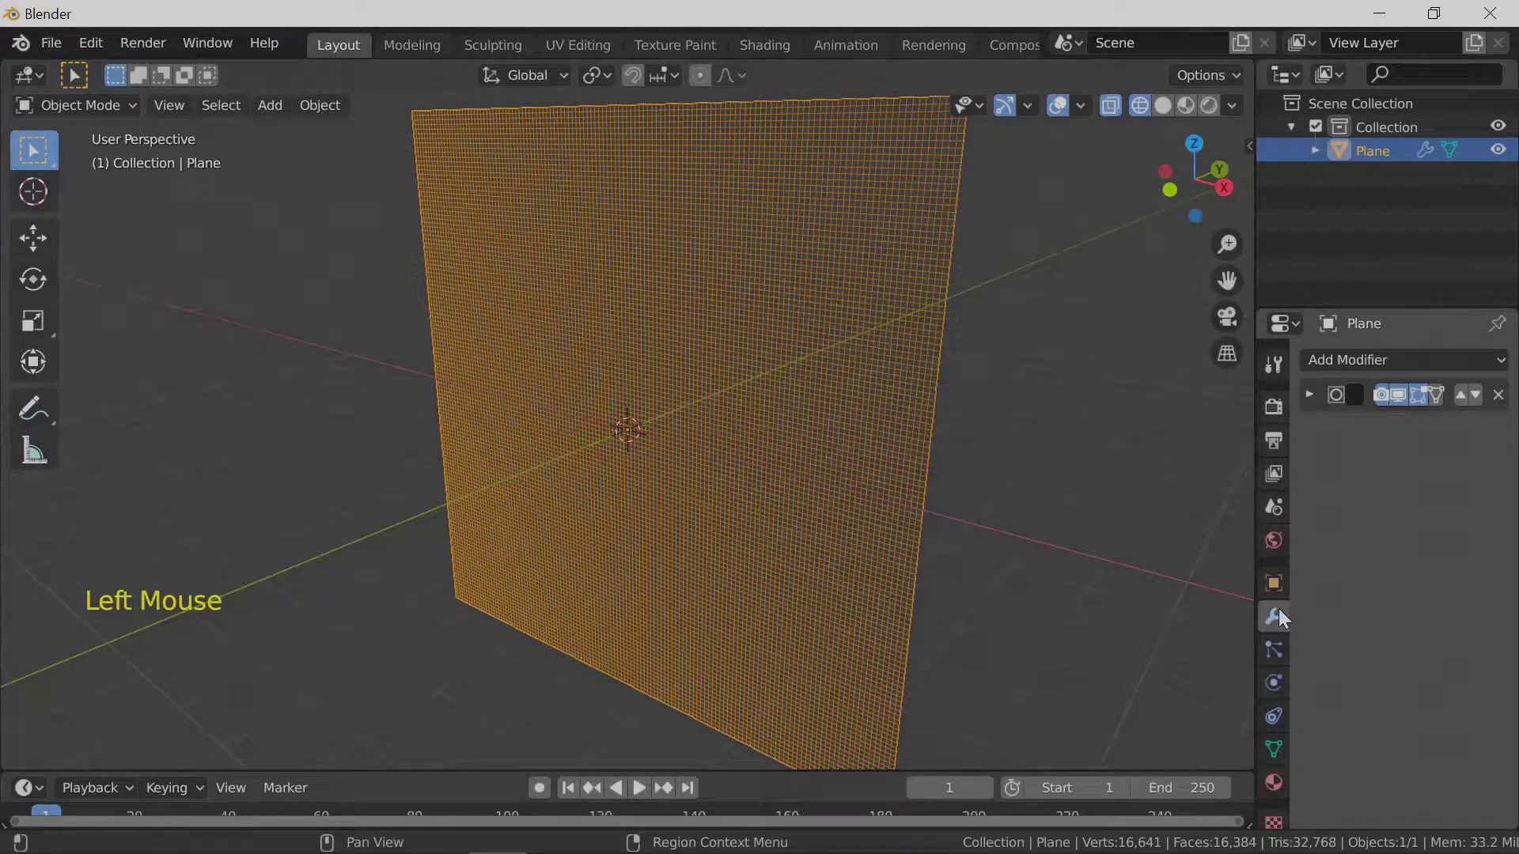
left_click(1368, 361)
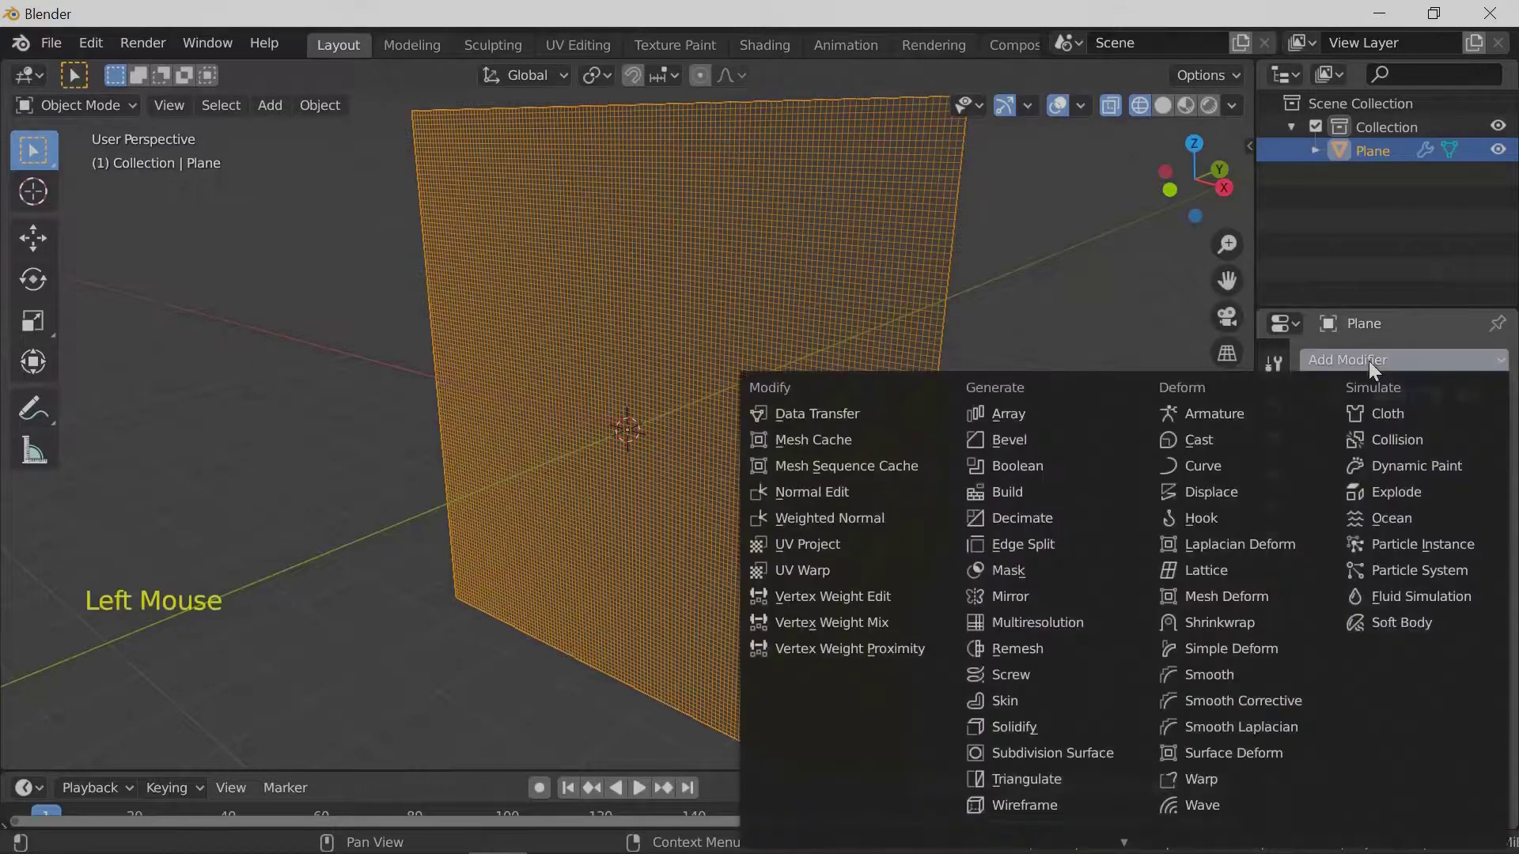
left_click(1210, 648)
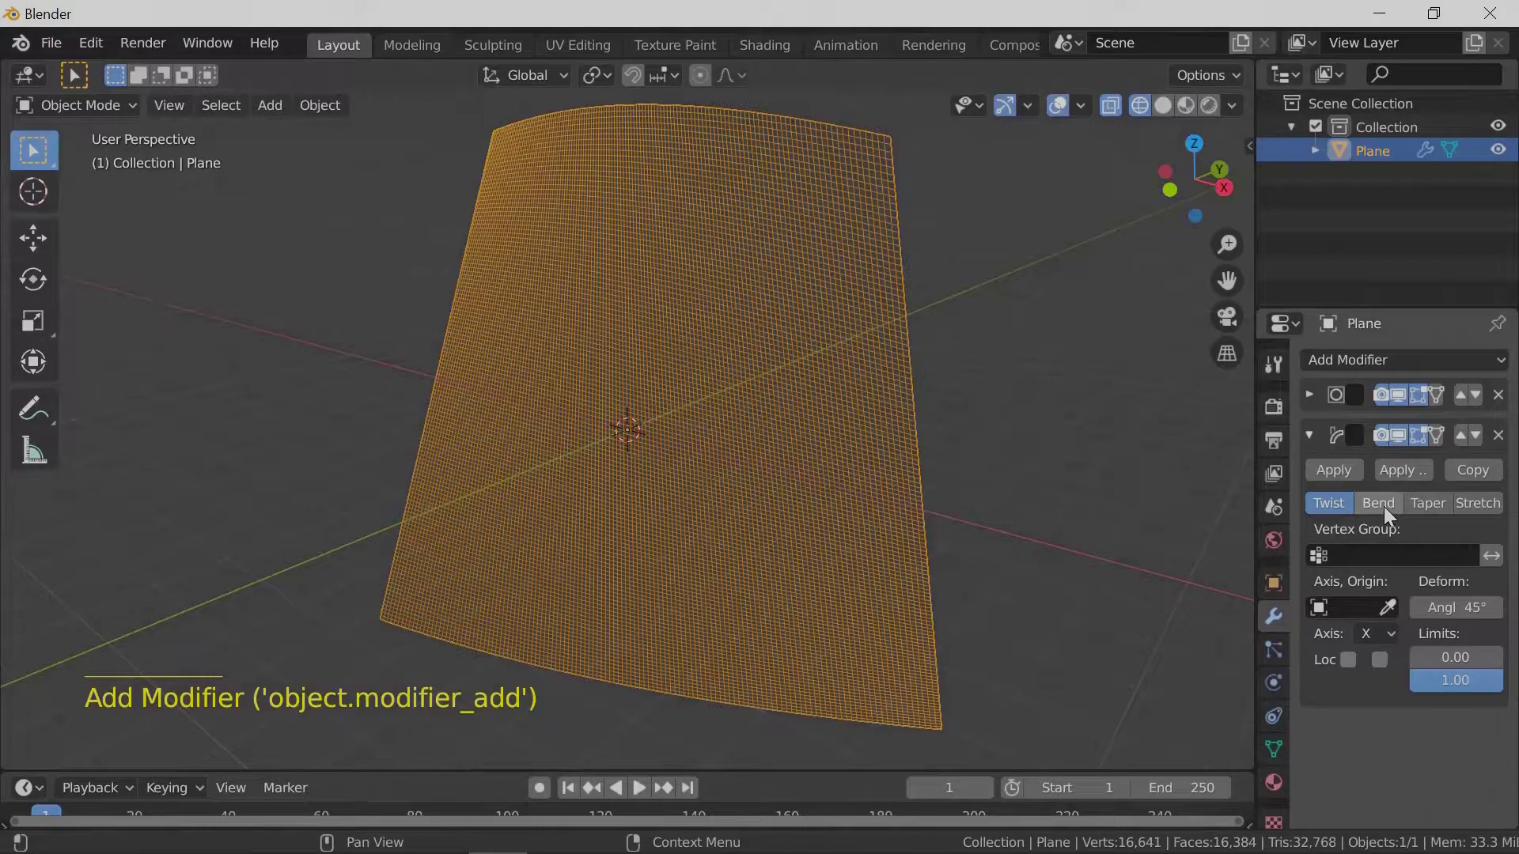
left_click(1455, 605)
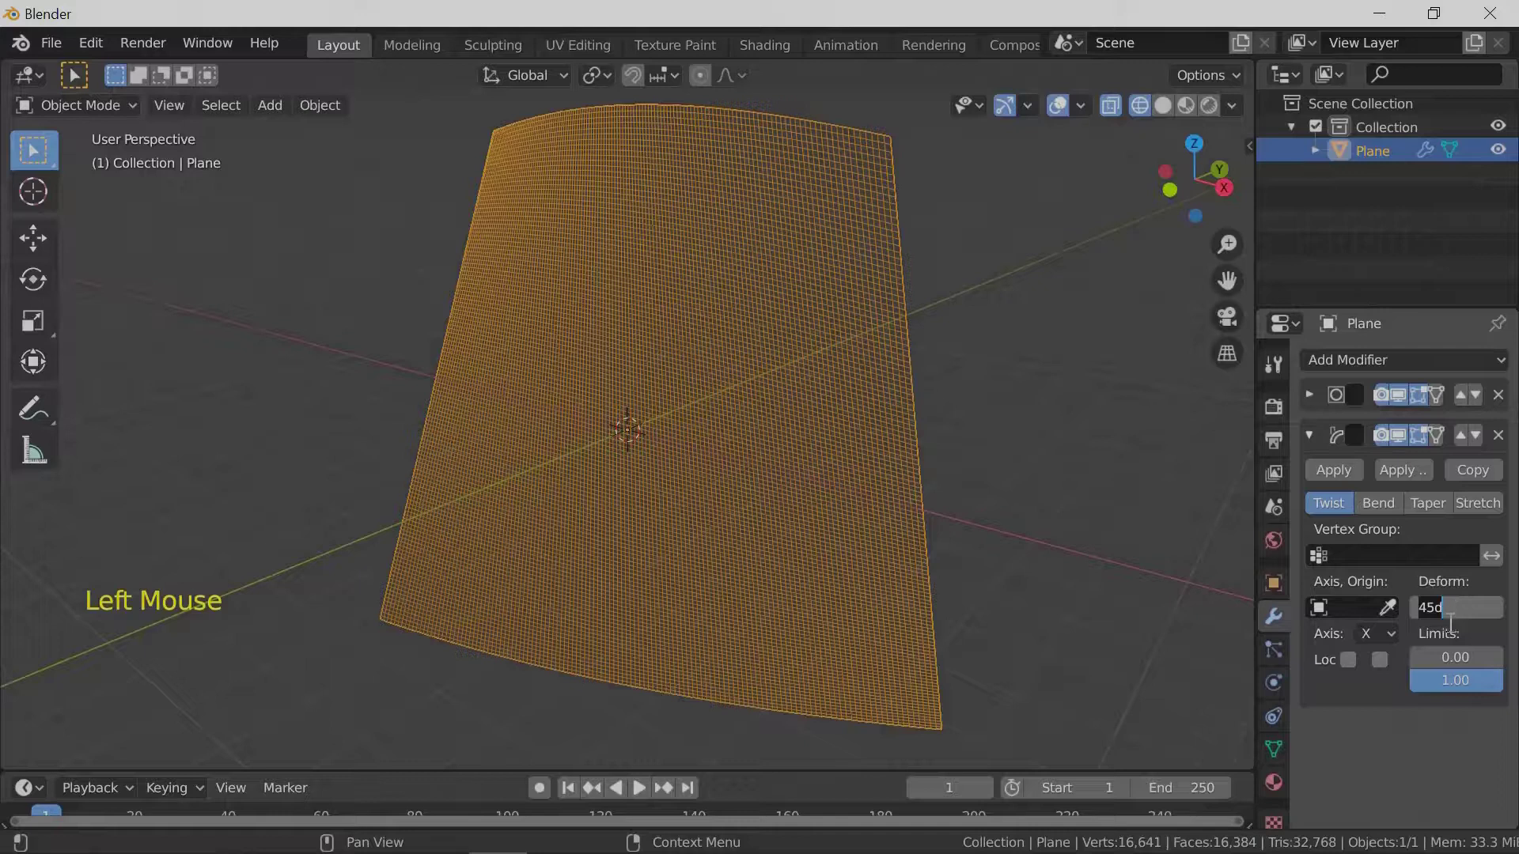
type("360")
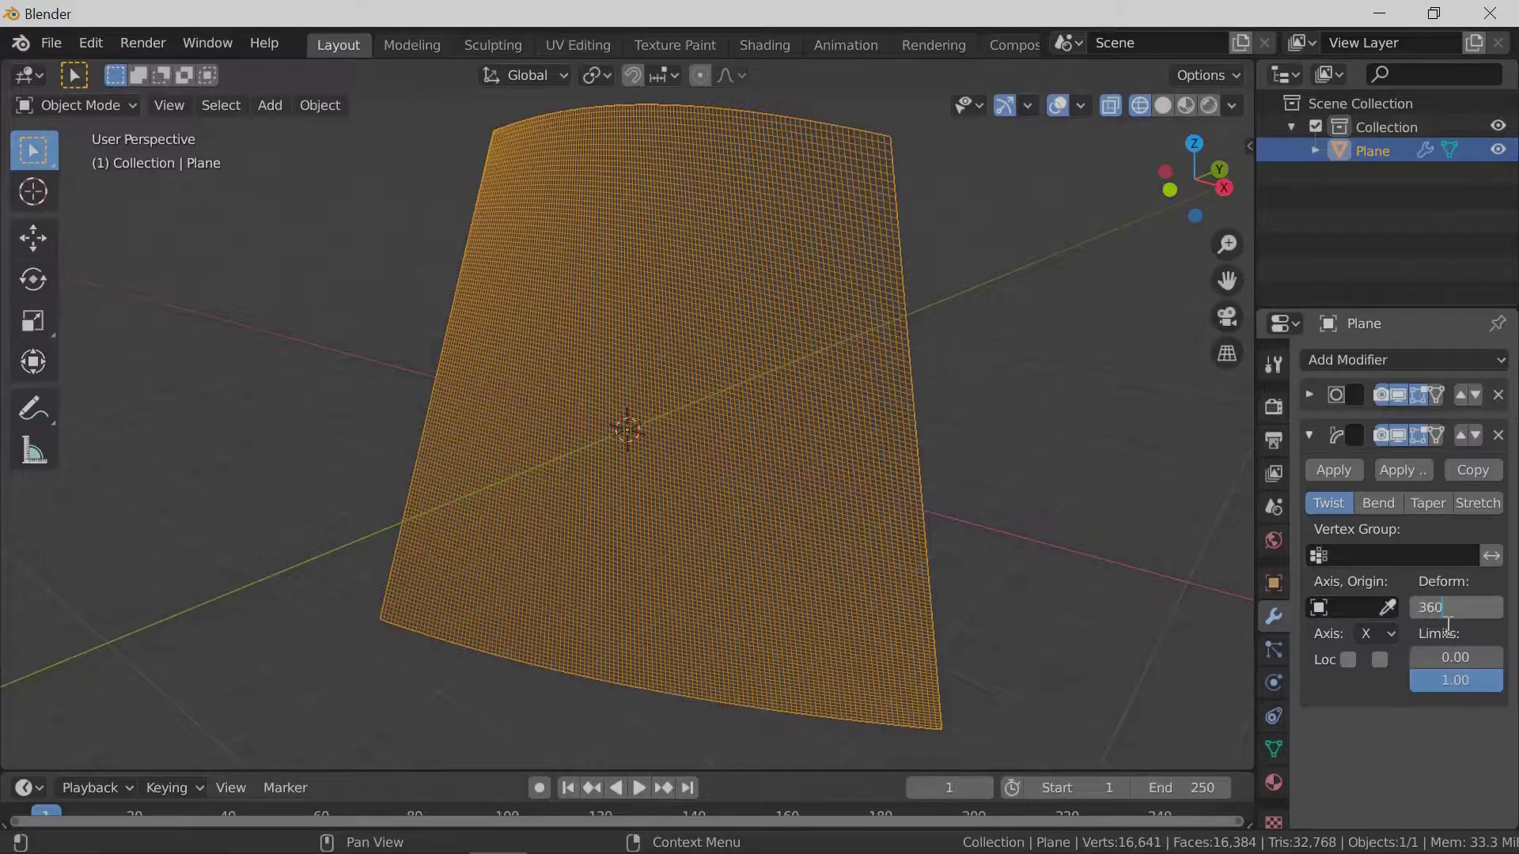
key("Return")
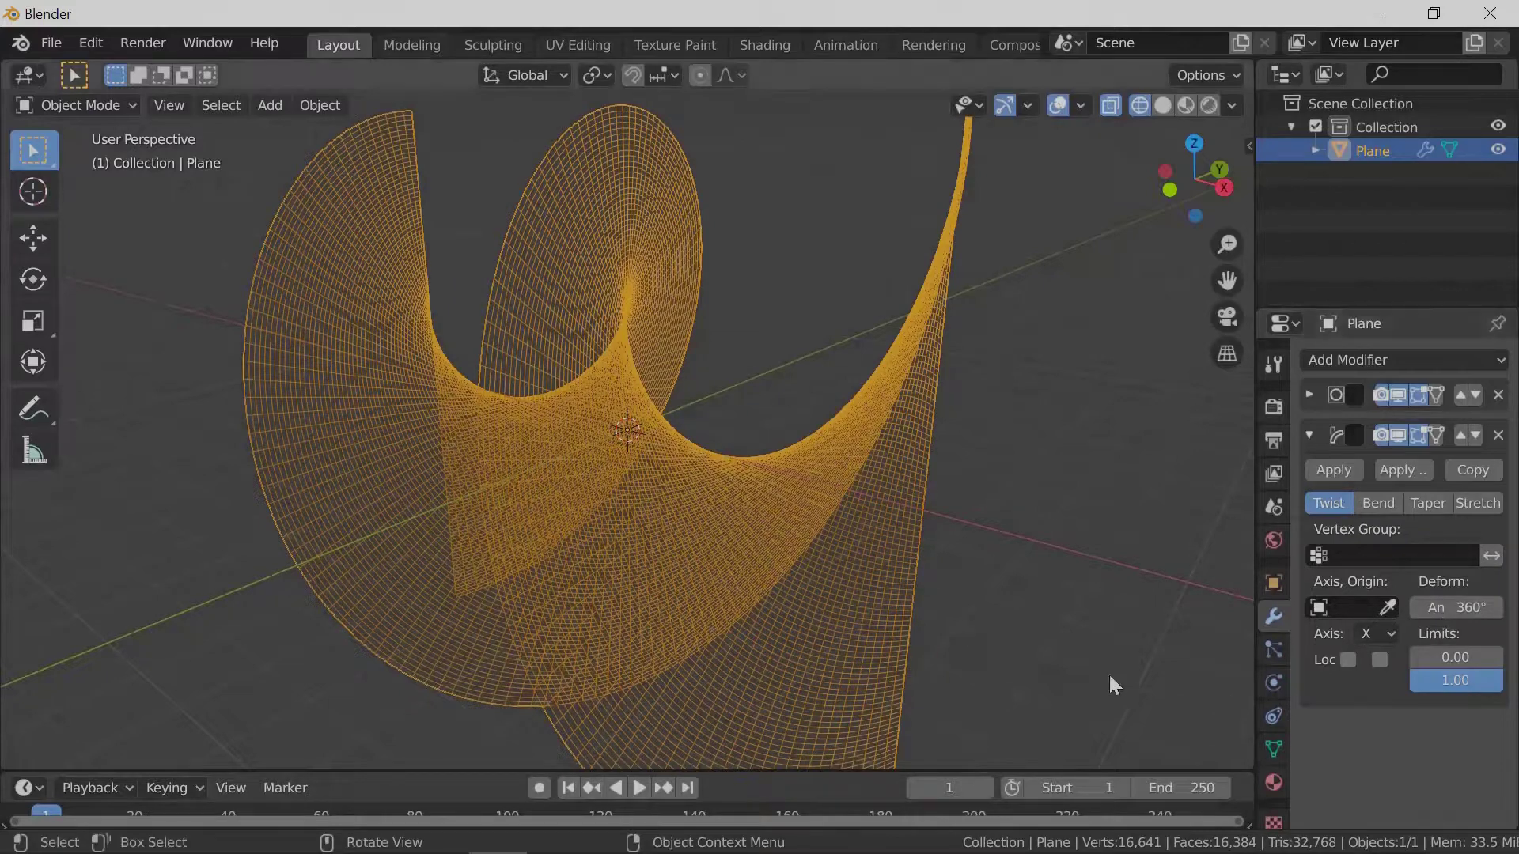
- Change the Simple Deform type to Bend and switch the viewport to solid shading
middle_click_drag(1078, 668, 1170, 643)
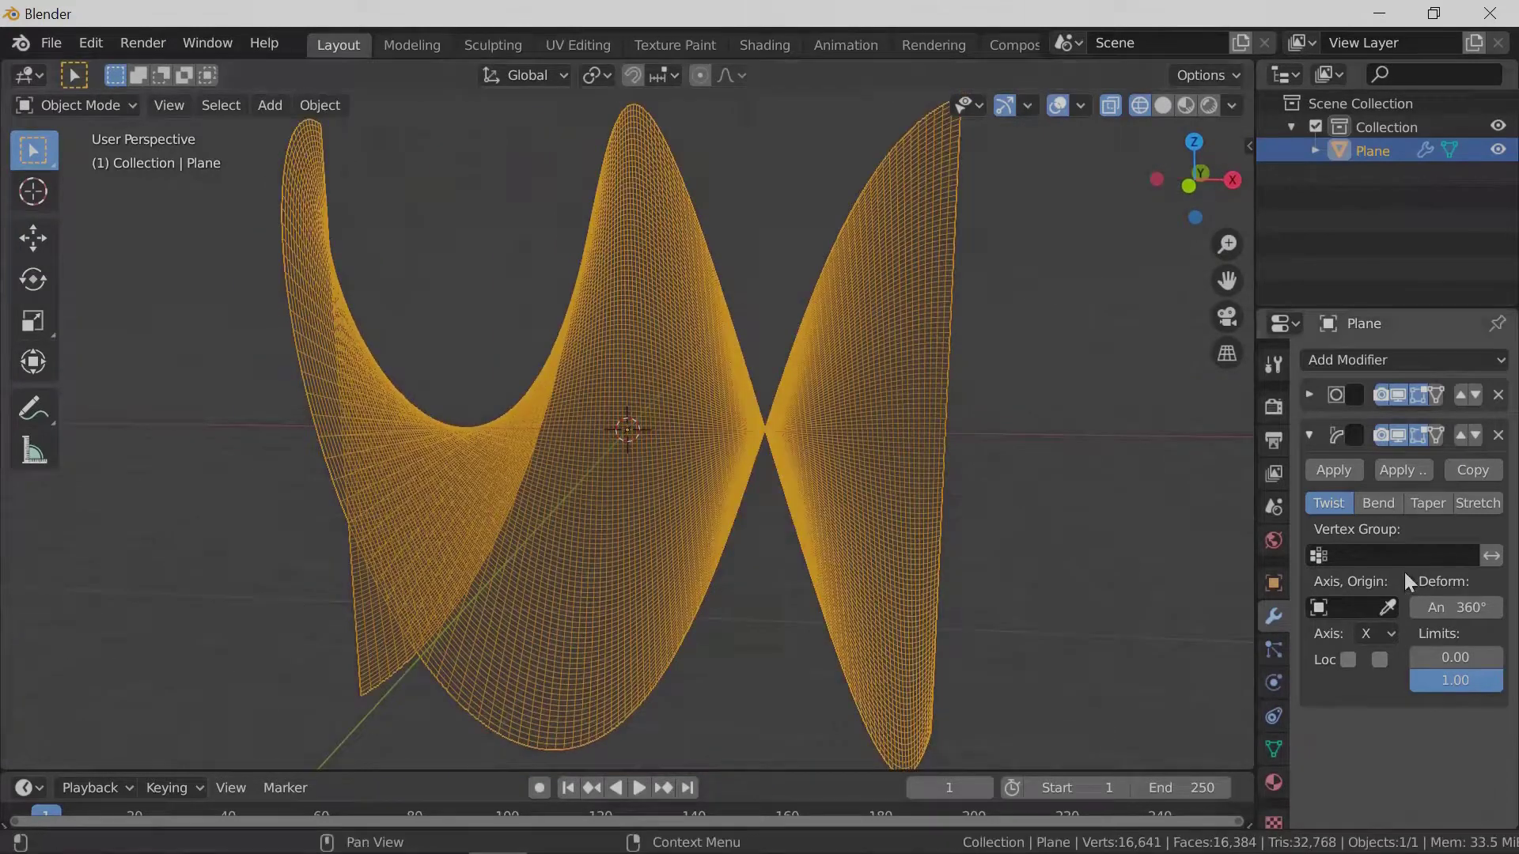
left_click(1376, 505)
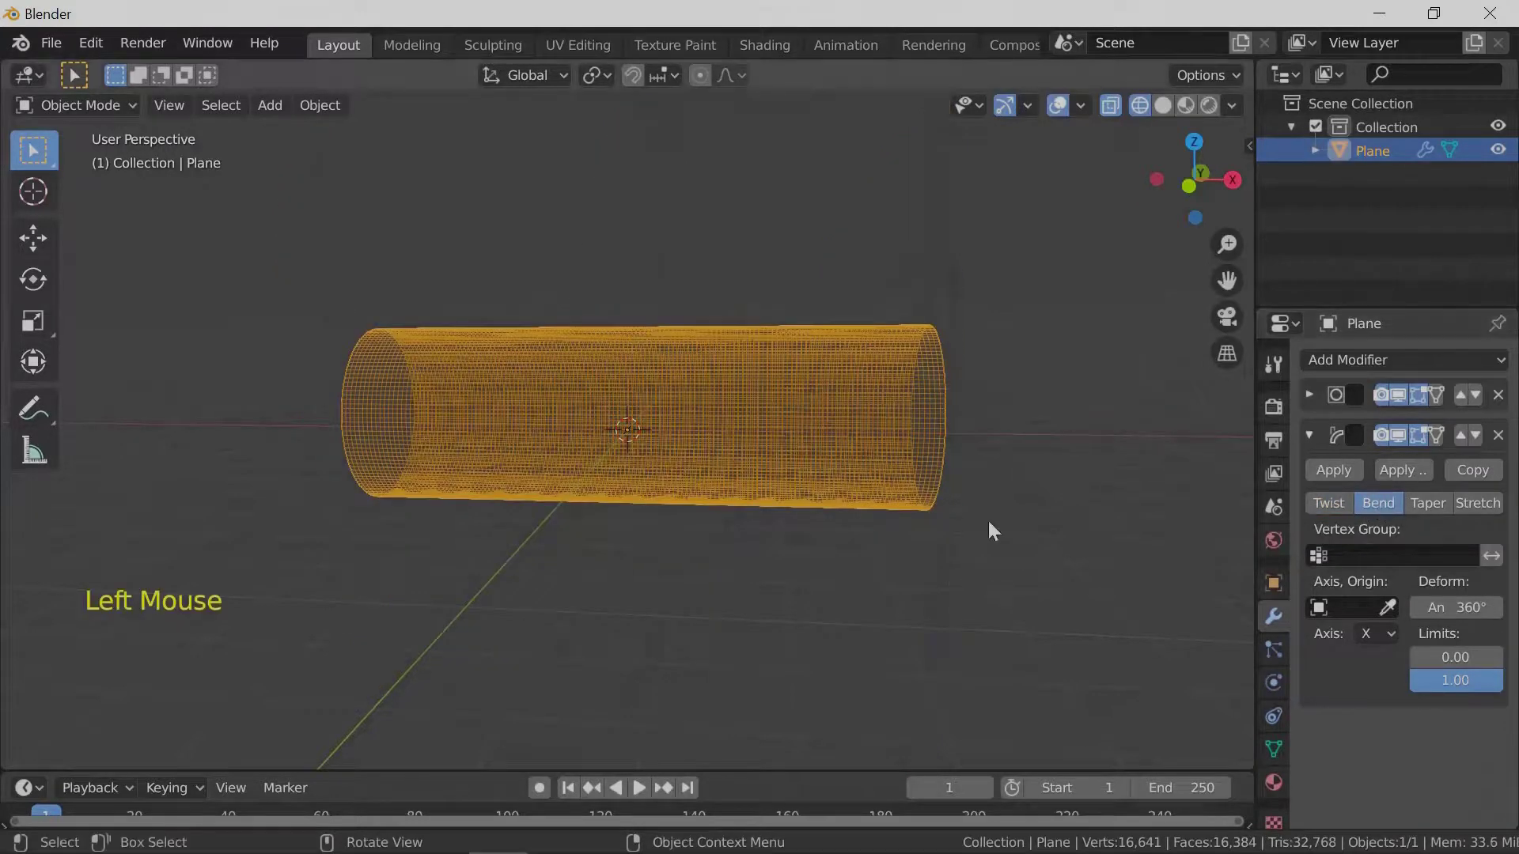
double_click(1164, 103)
mouse_move(761, 611)
middle_mouse_down()
mouse_move(741, 632)
mouse_move(848, 611)
mouse_move(850, 635)
middle_mouse_up()
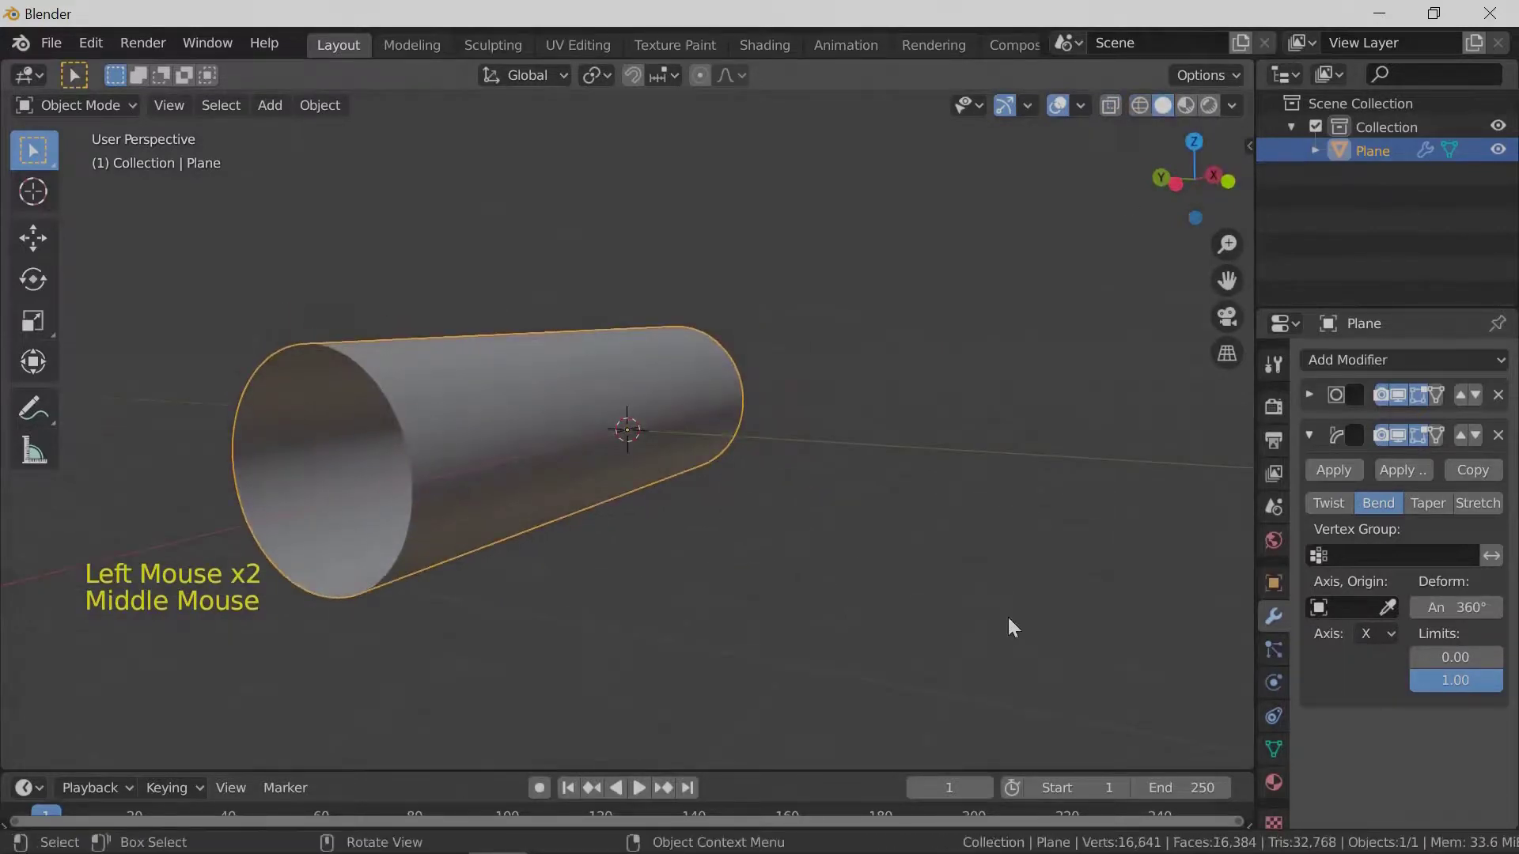
- Copy the Bend modifier and set the copy's axis to Z so the rolled plane closes into a sphere
left_click(1468, 470)
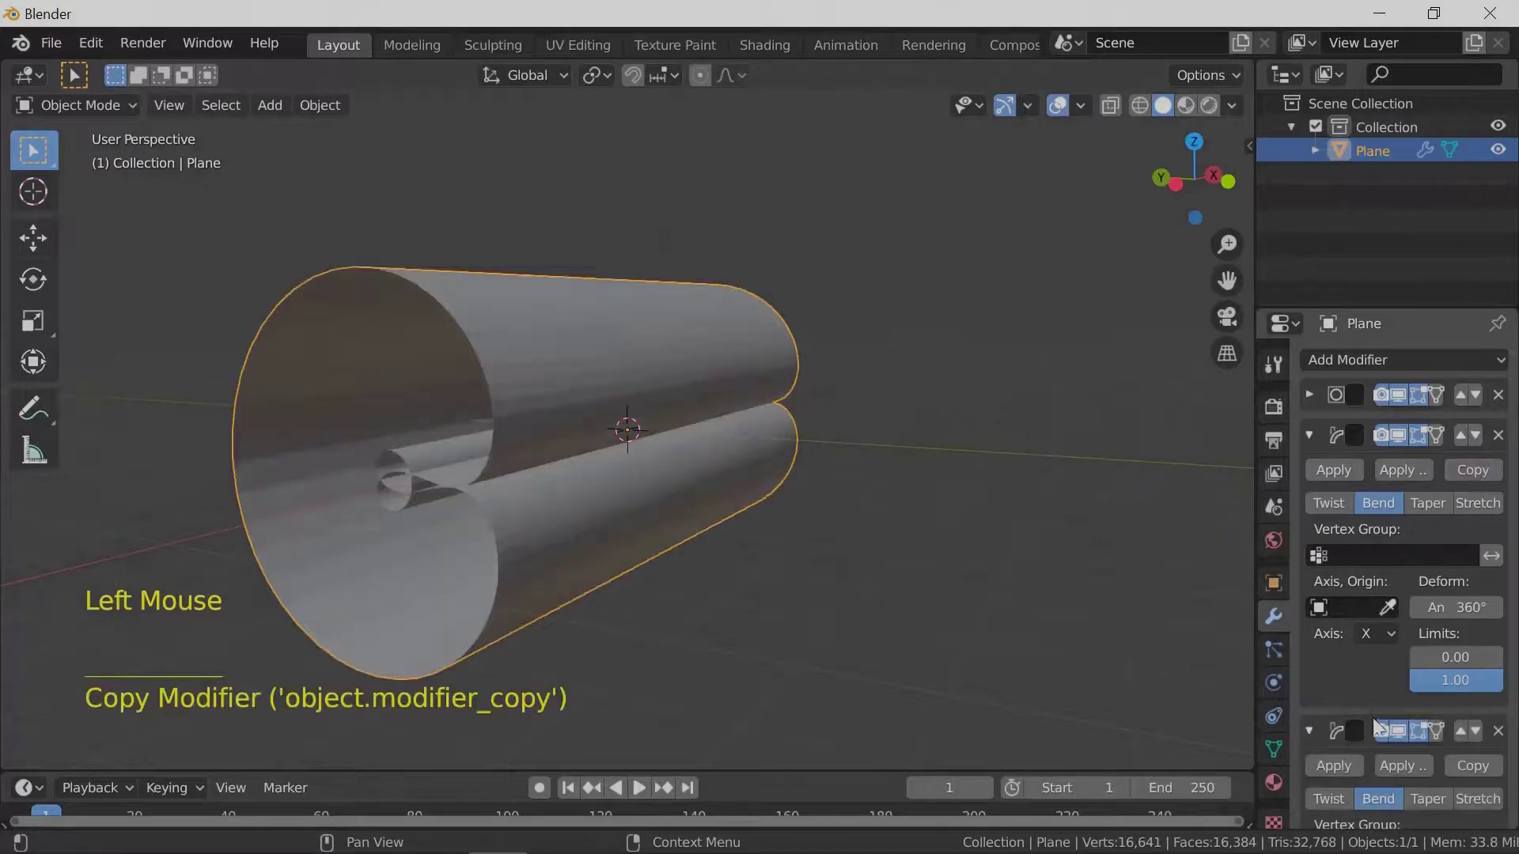
scroll(1373, 718, "down", 5)
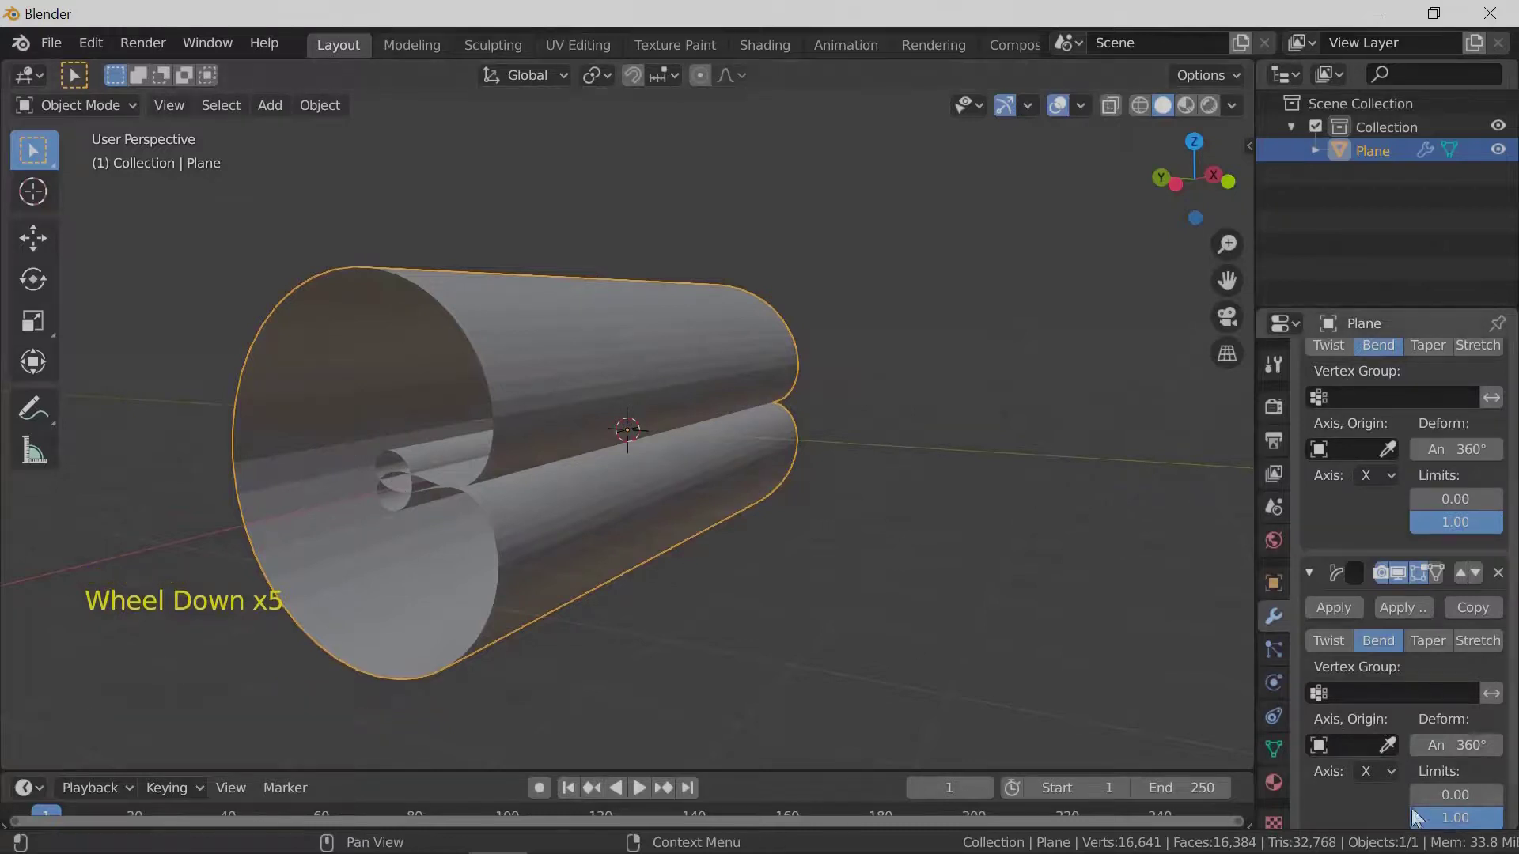
left_click(1391, 771)
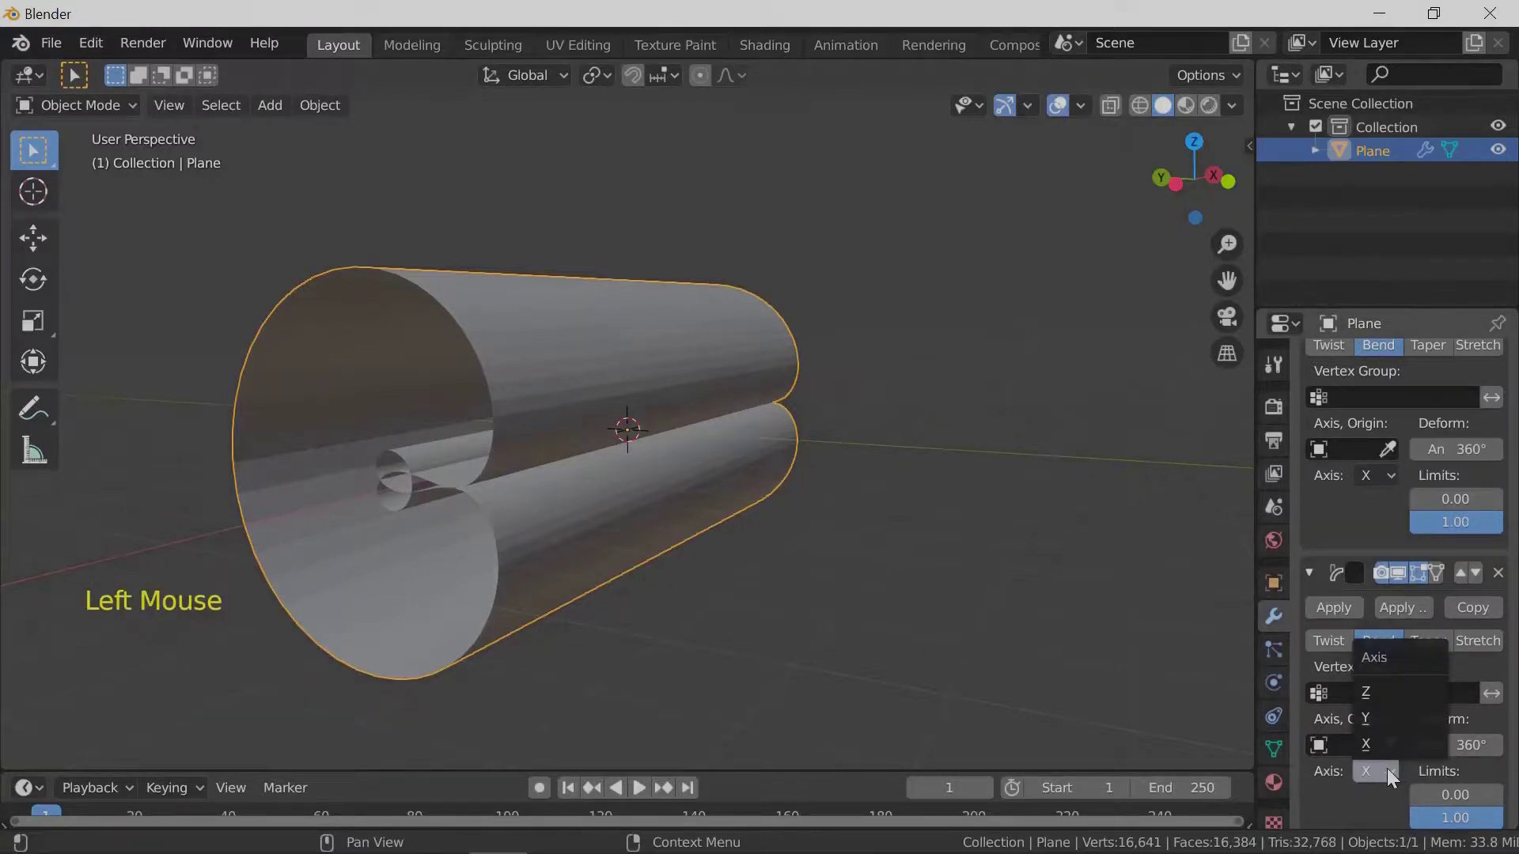
left_click(1384, 688)
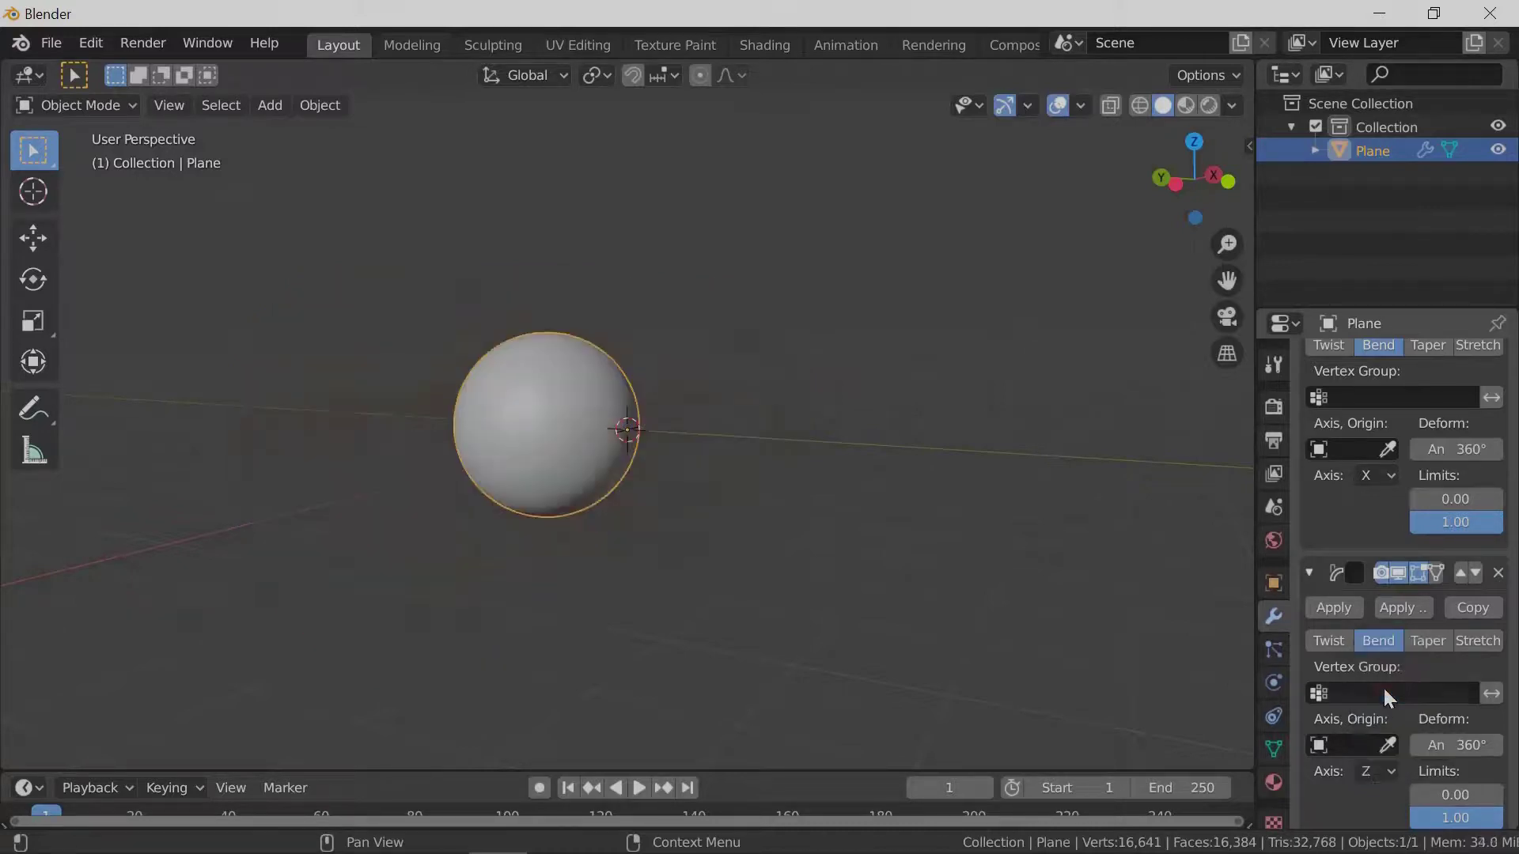
scroll(529, 472, "up", 3)
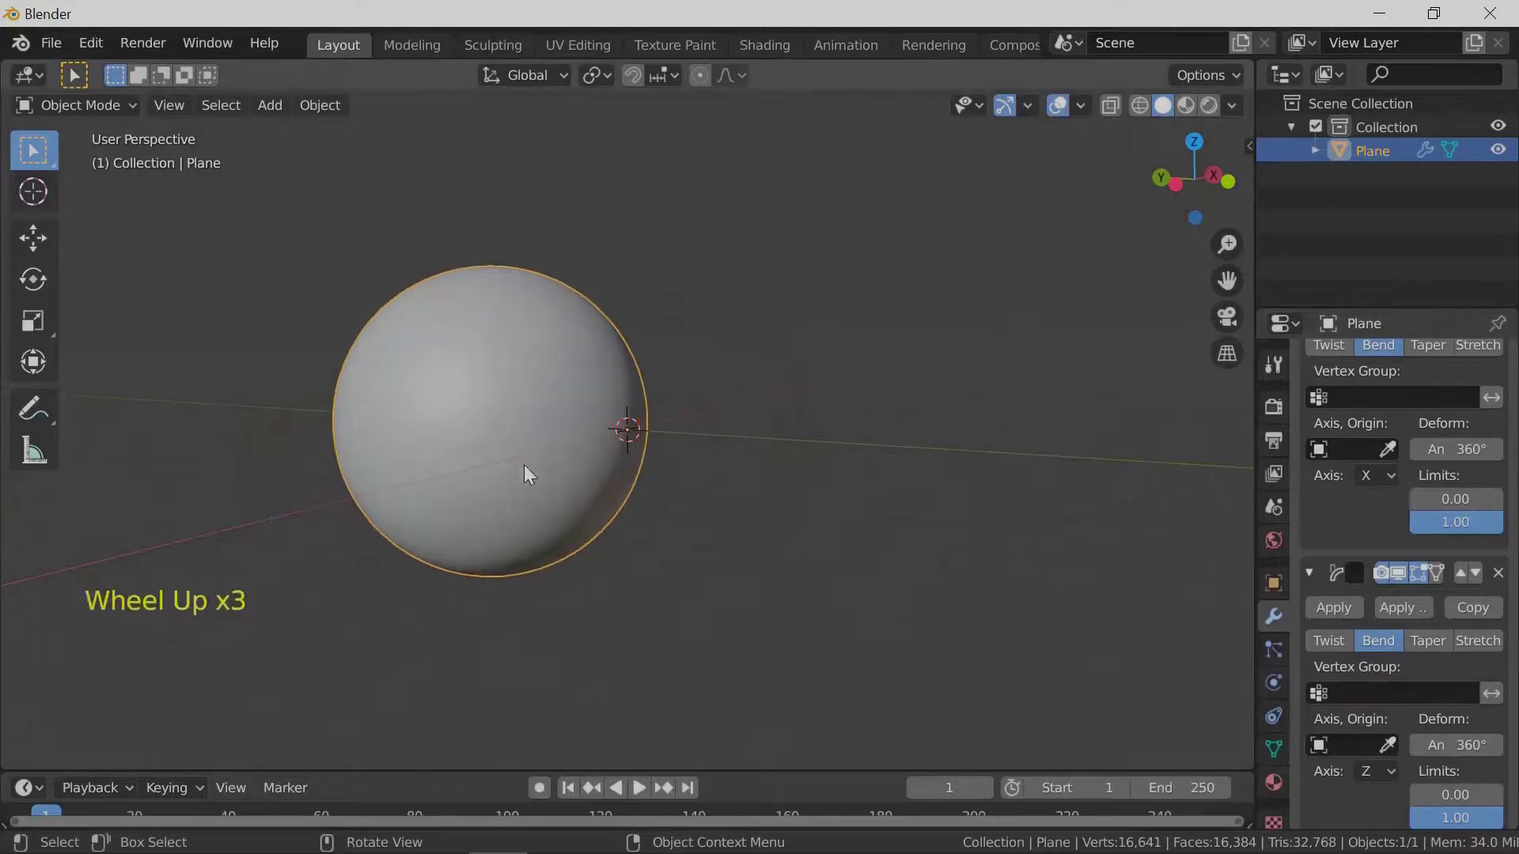
scroll(529, 475, "up", 3)
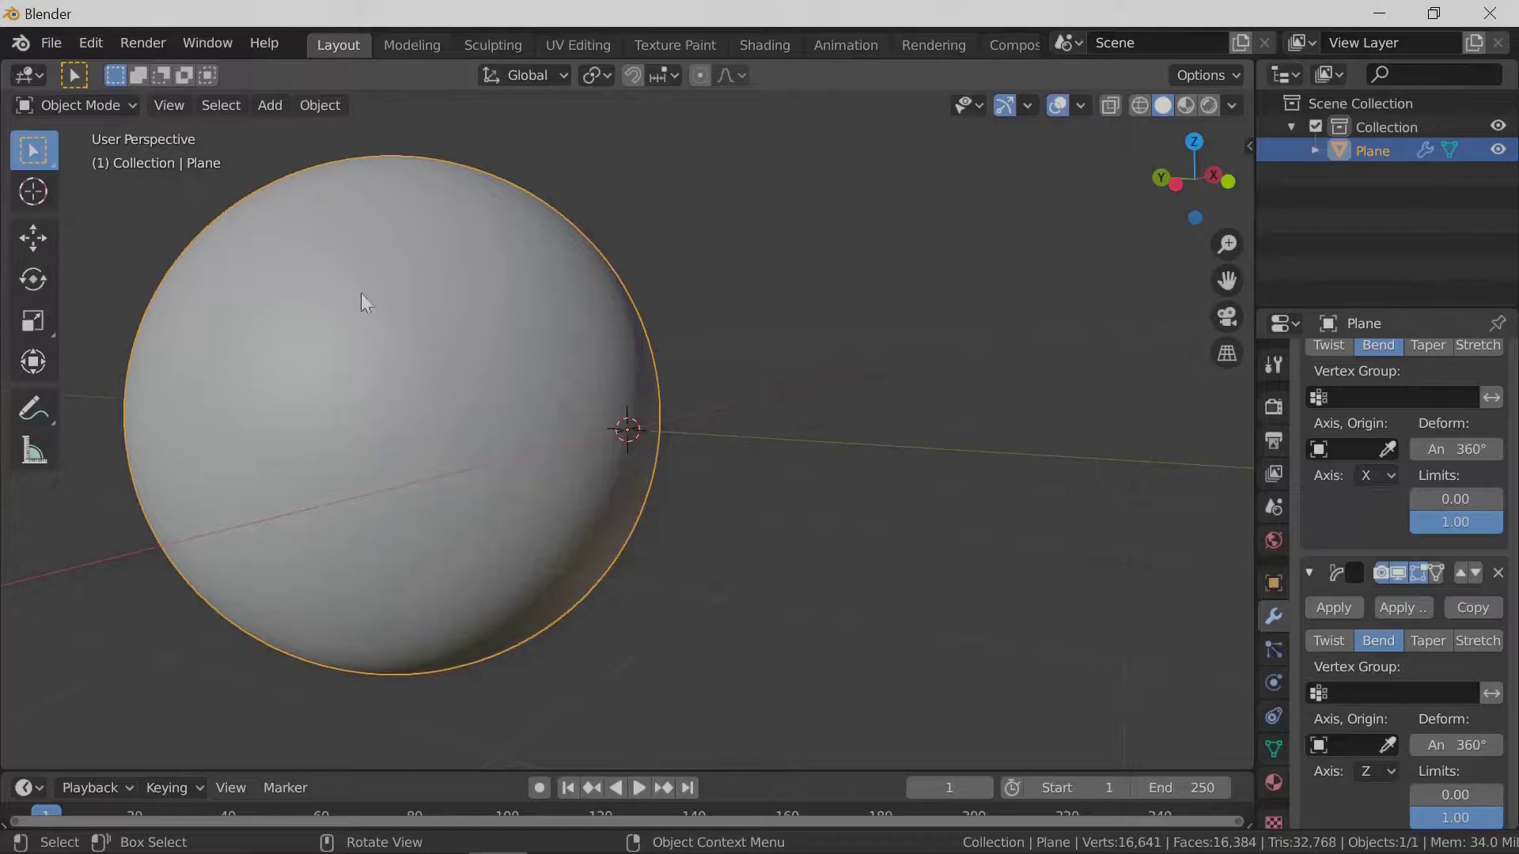
- Try to set the sphere's origin to its geometry, and move the sphere about 0.85 m along the global Y axis
left_click(308, 101)
left_click(318, 98)
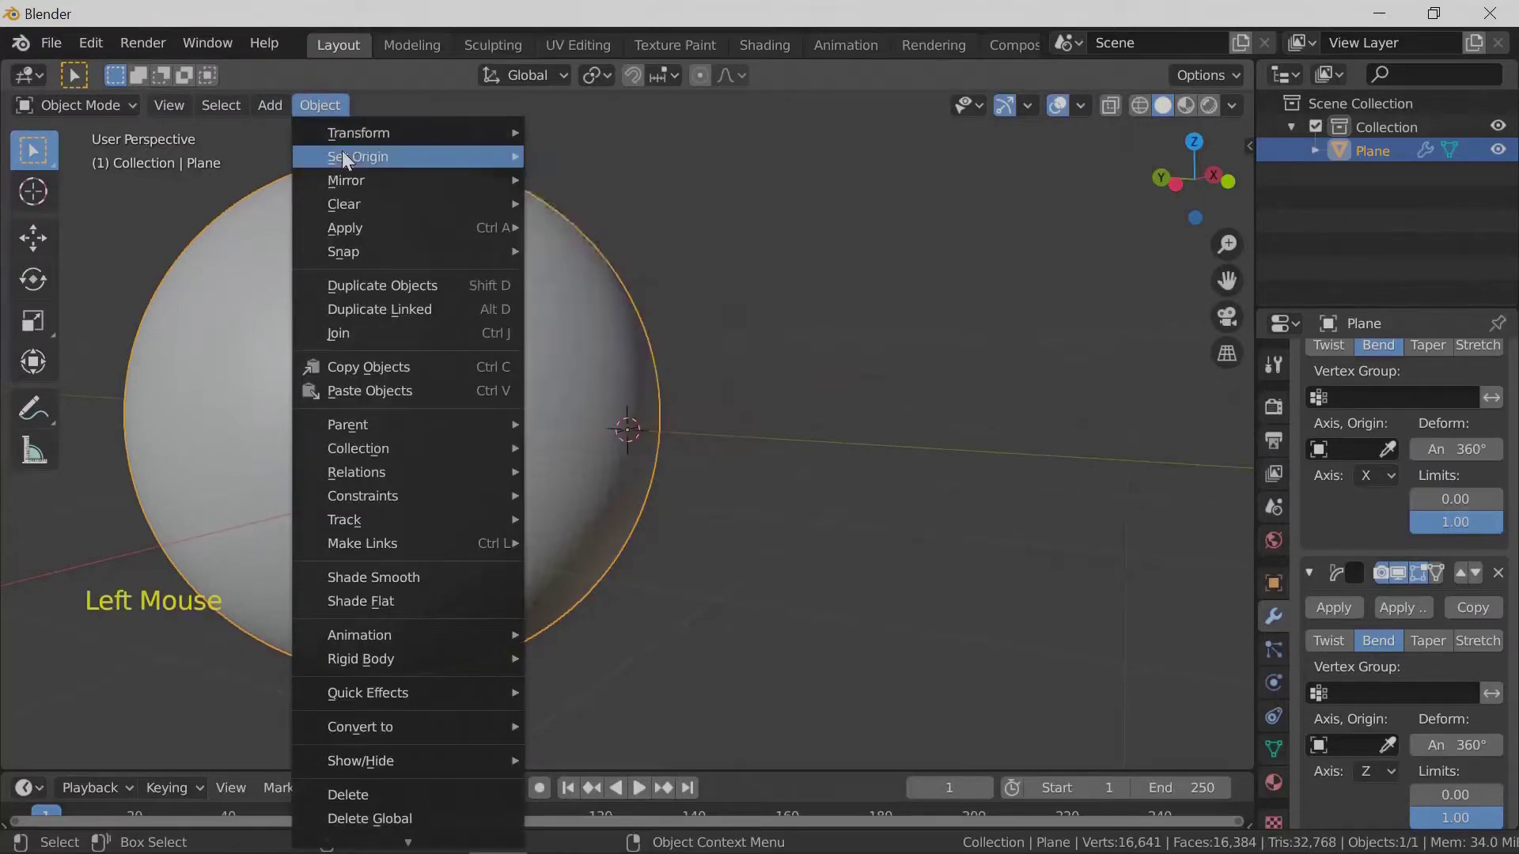
mouse_move(341, 155)
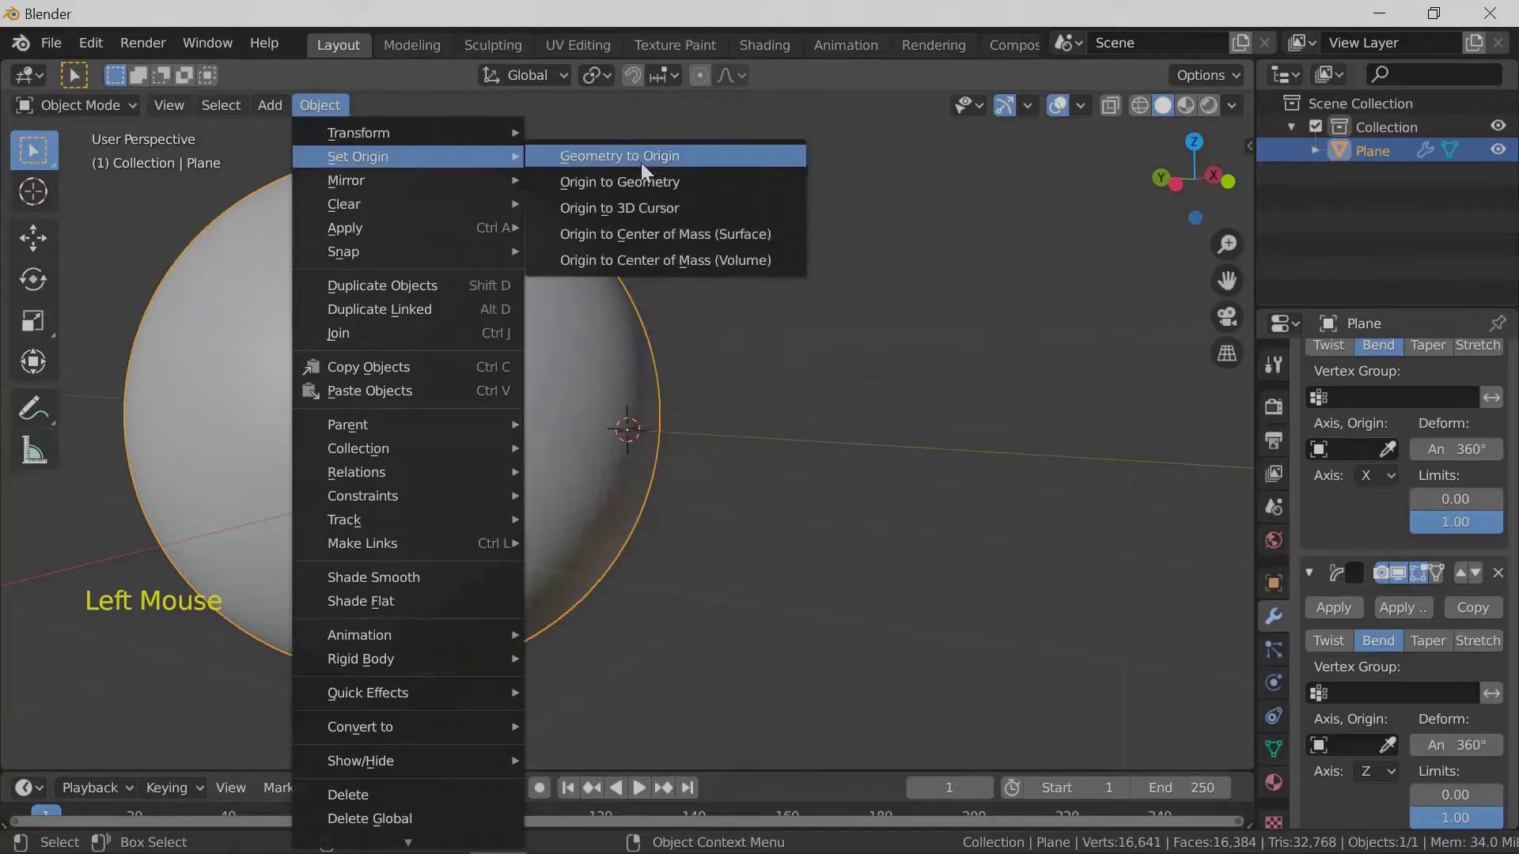
left_click(630, 182)
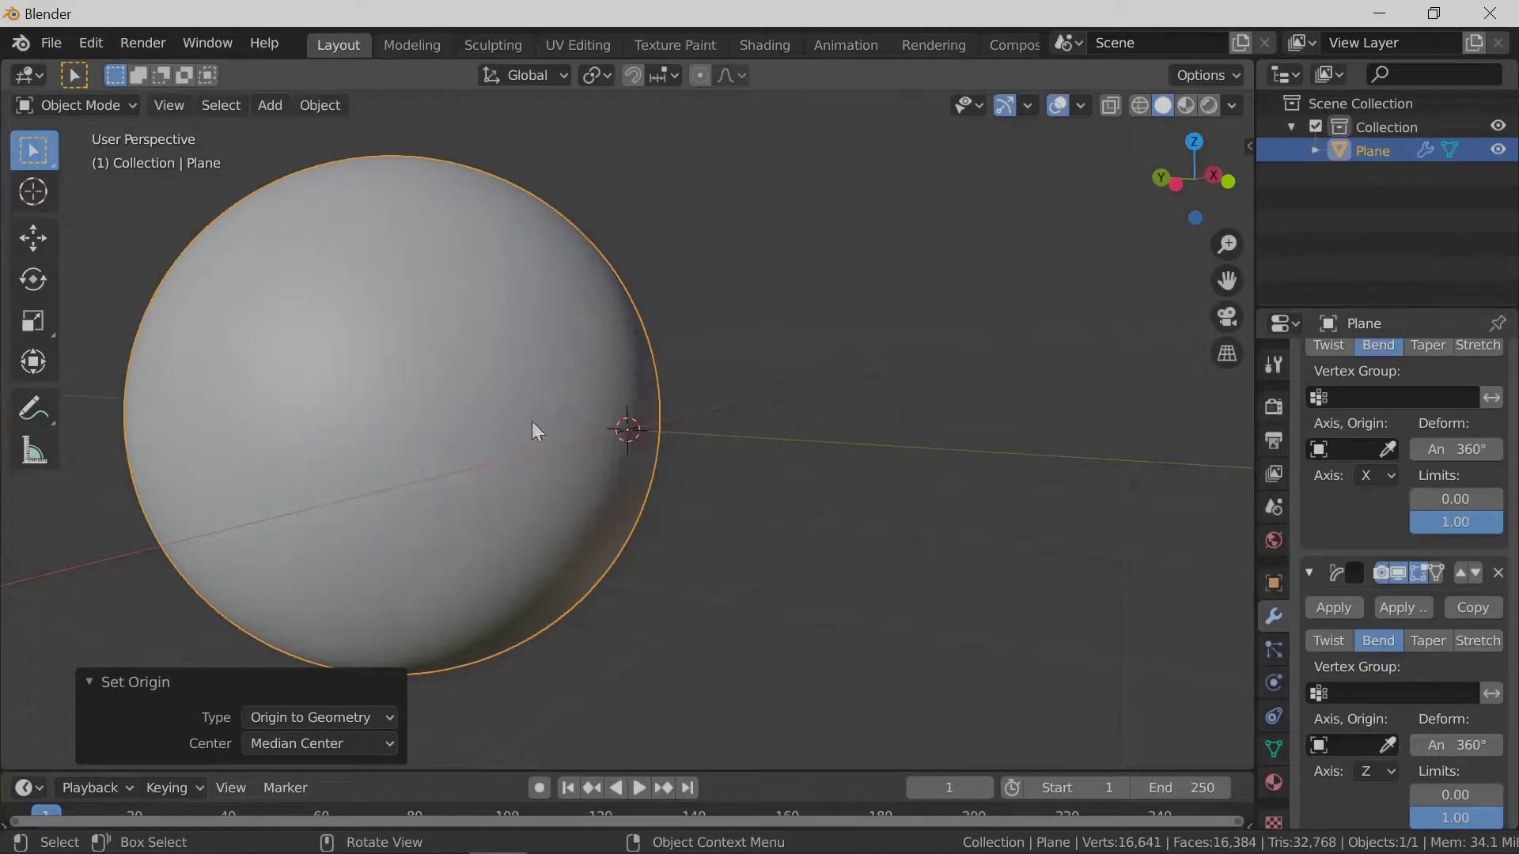
left_click(32, 238)
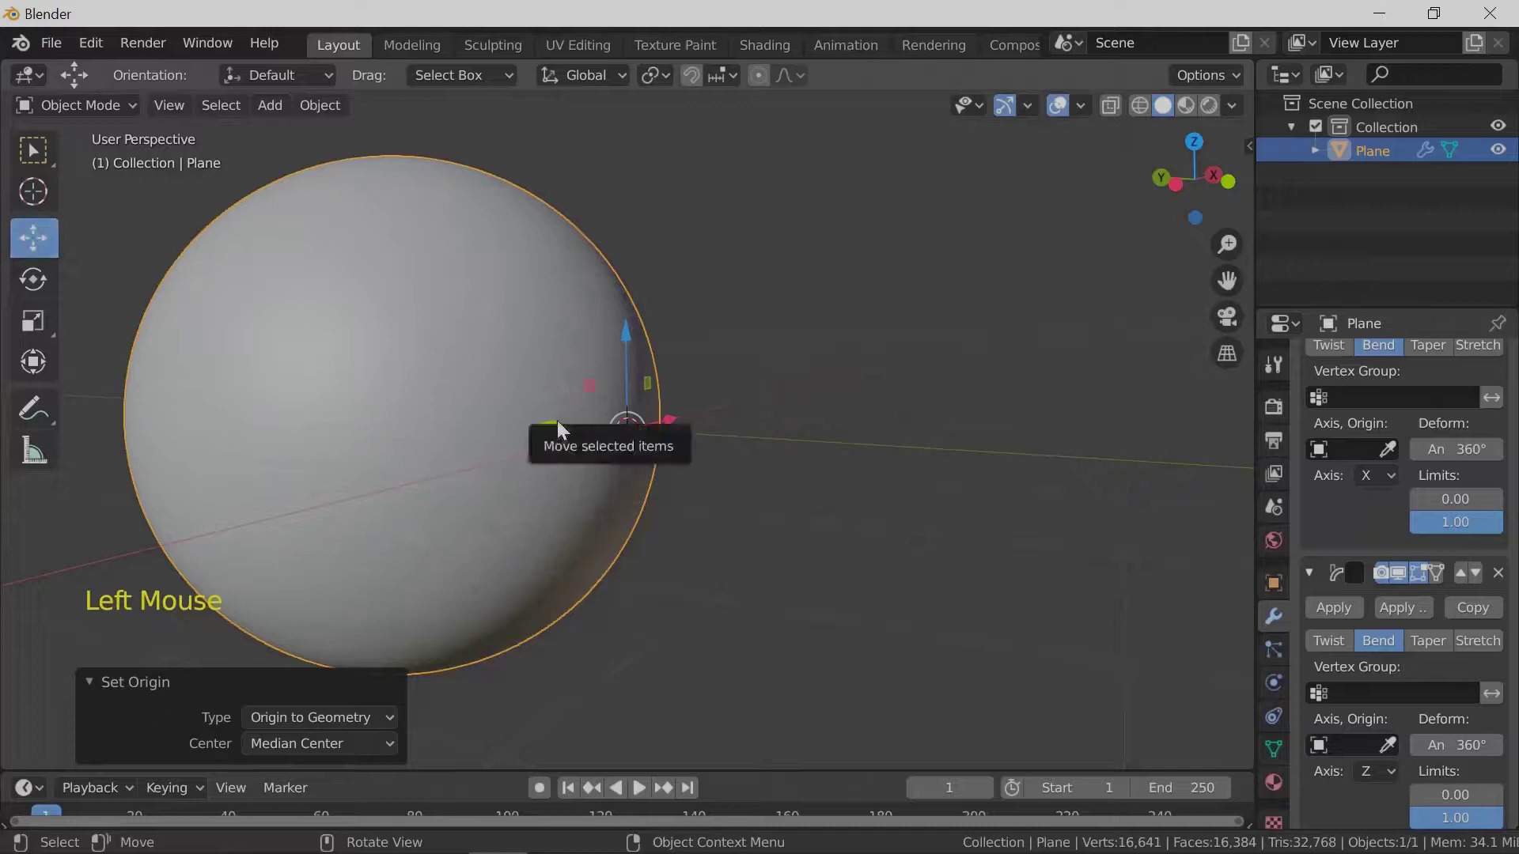
left_click_drag(552, 421, 443, 417)
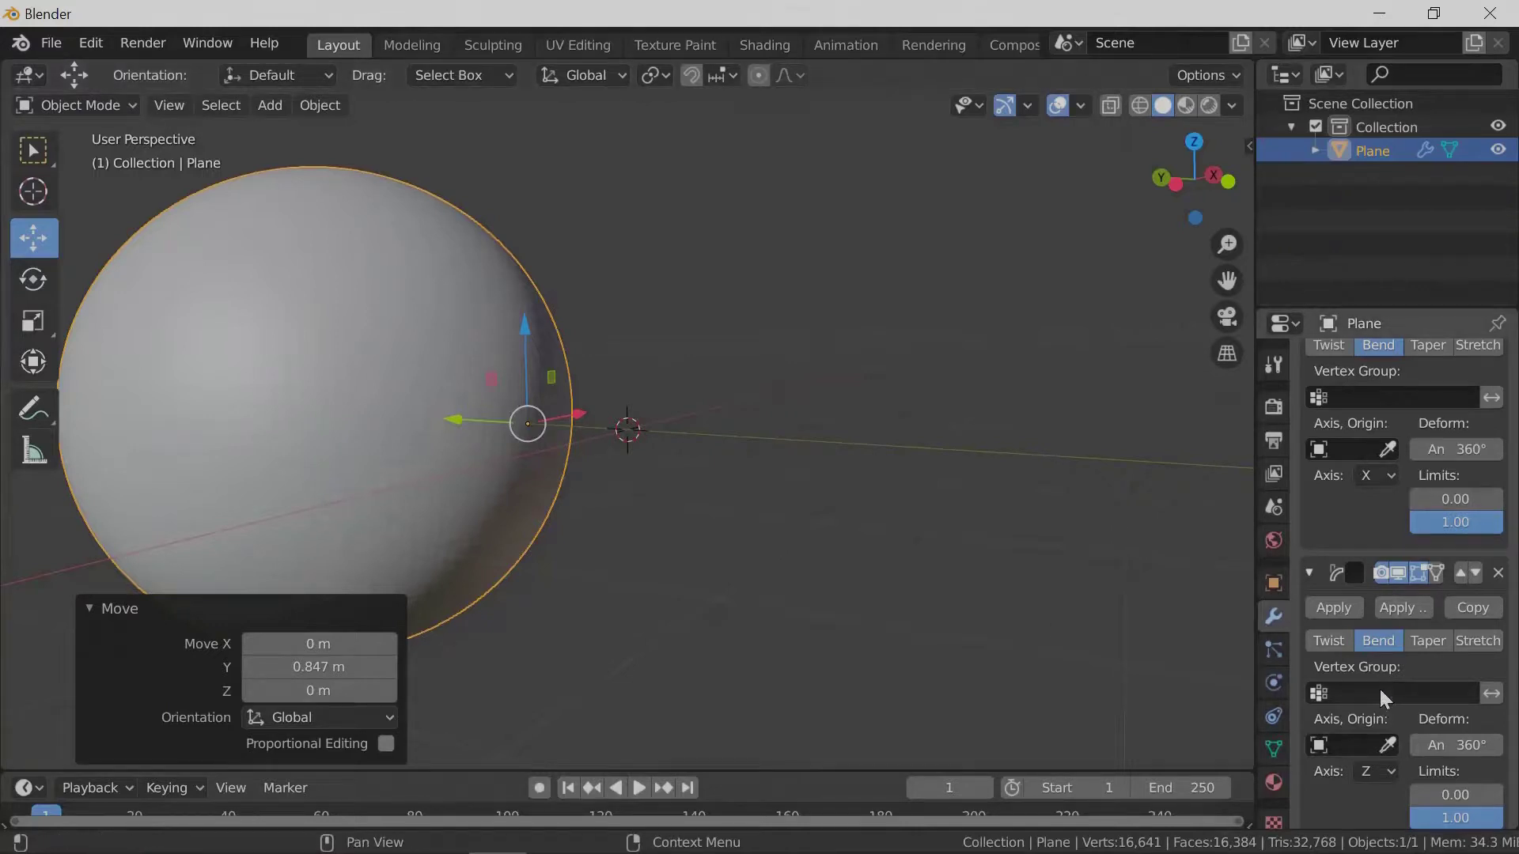
- Apply the Subdivision Surface modifier and both Simple Deform modifiers in stack order, starting with the Subdivision Surface
scroll(1365, 500, "up", 3)
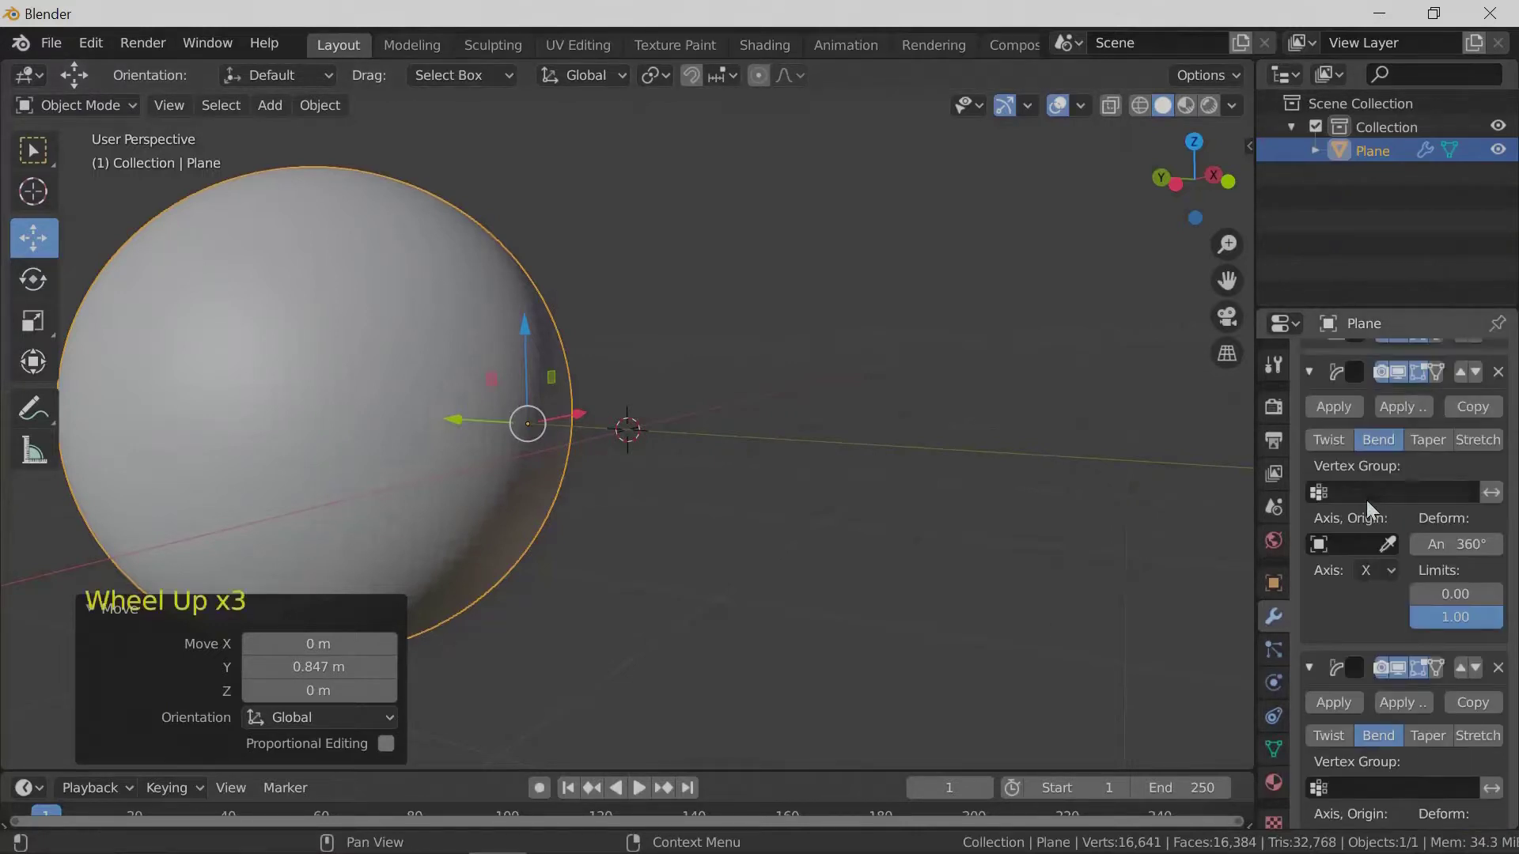
scroll(1366, 501, "up", 9)
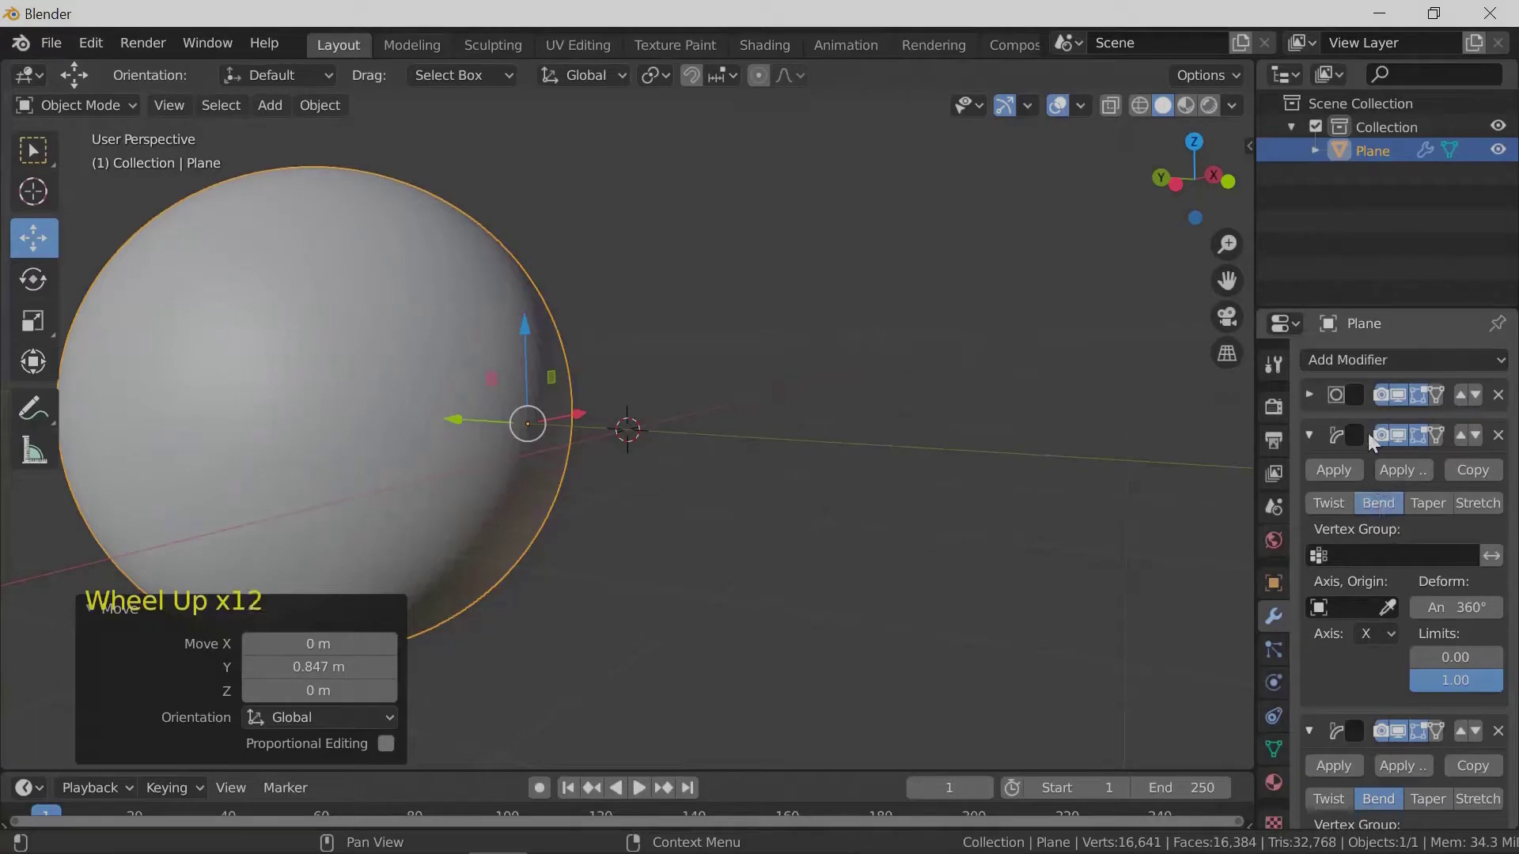
left_click(1308, 394)
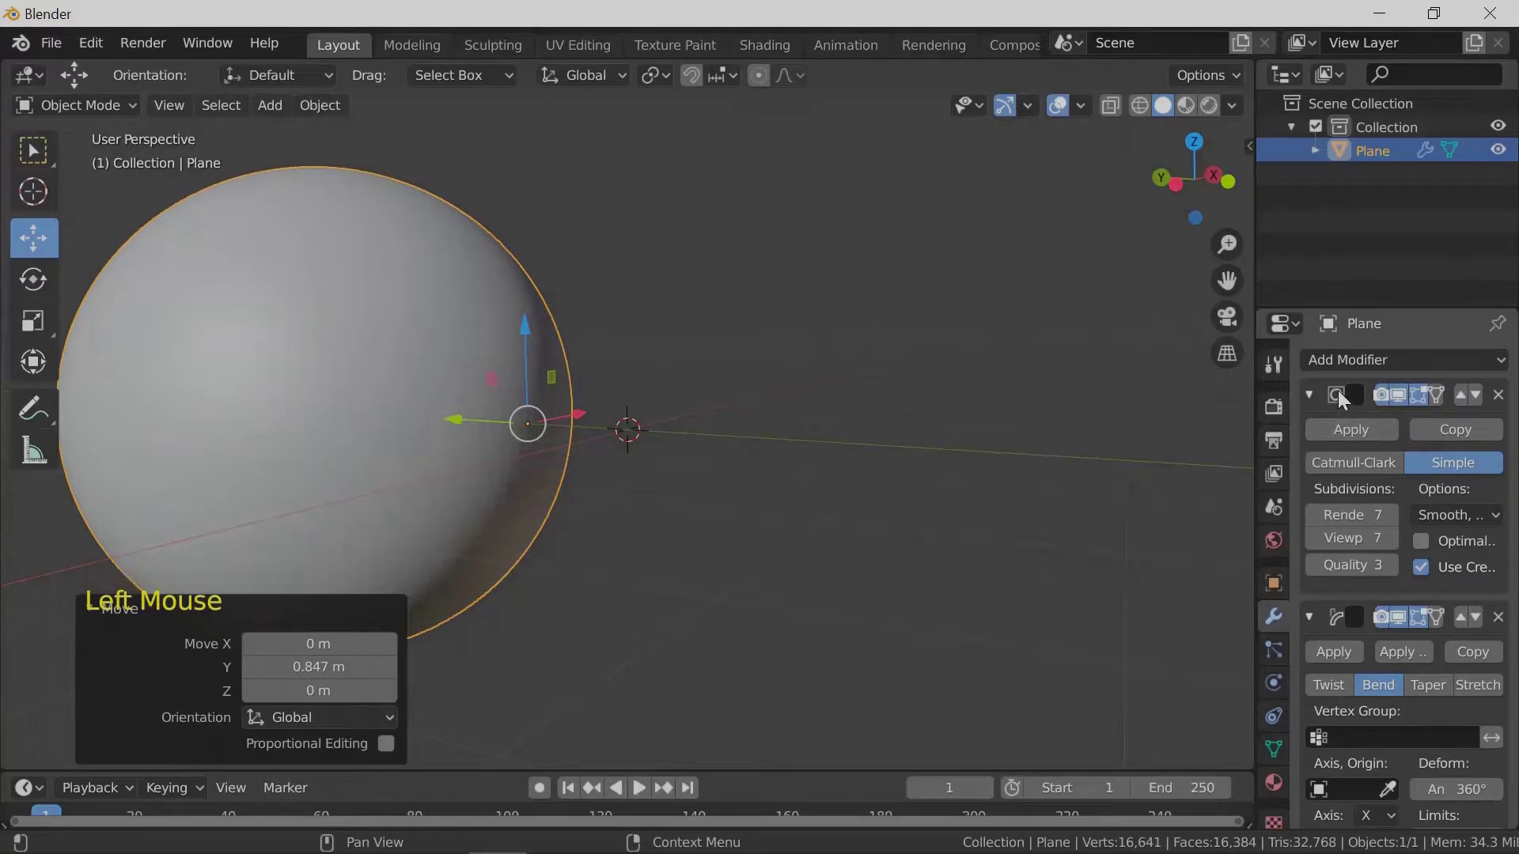
left_click(1335, 653)
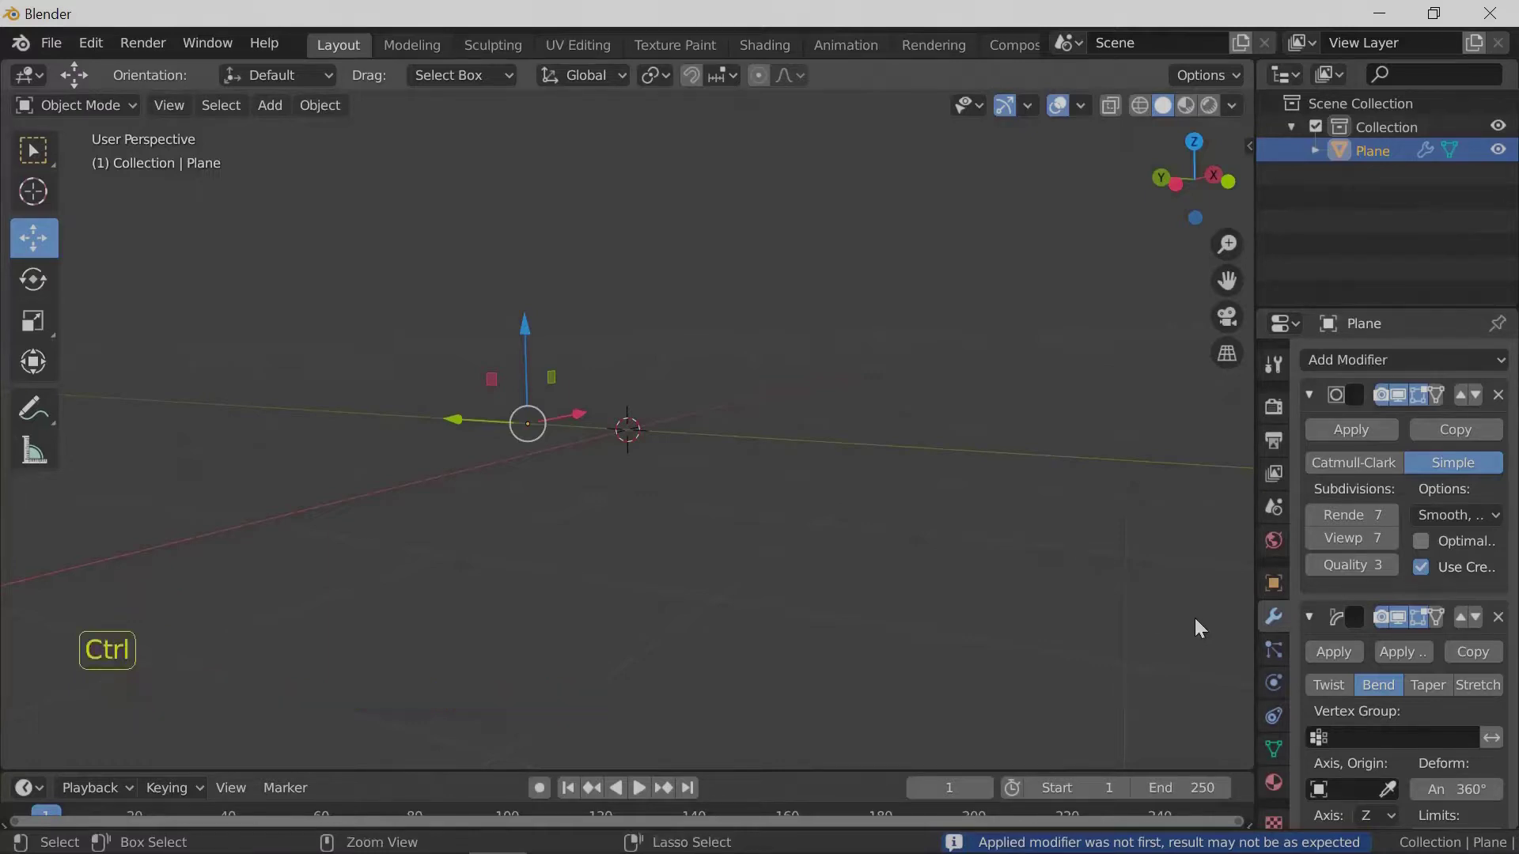
key("ctrl+z")
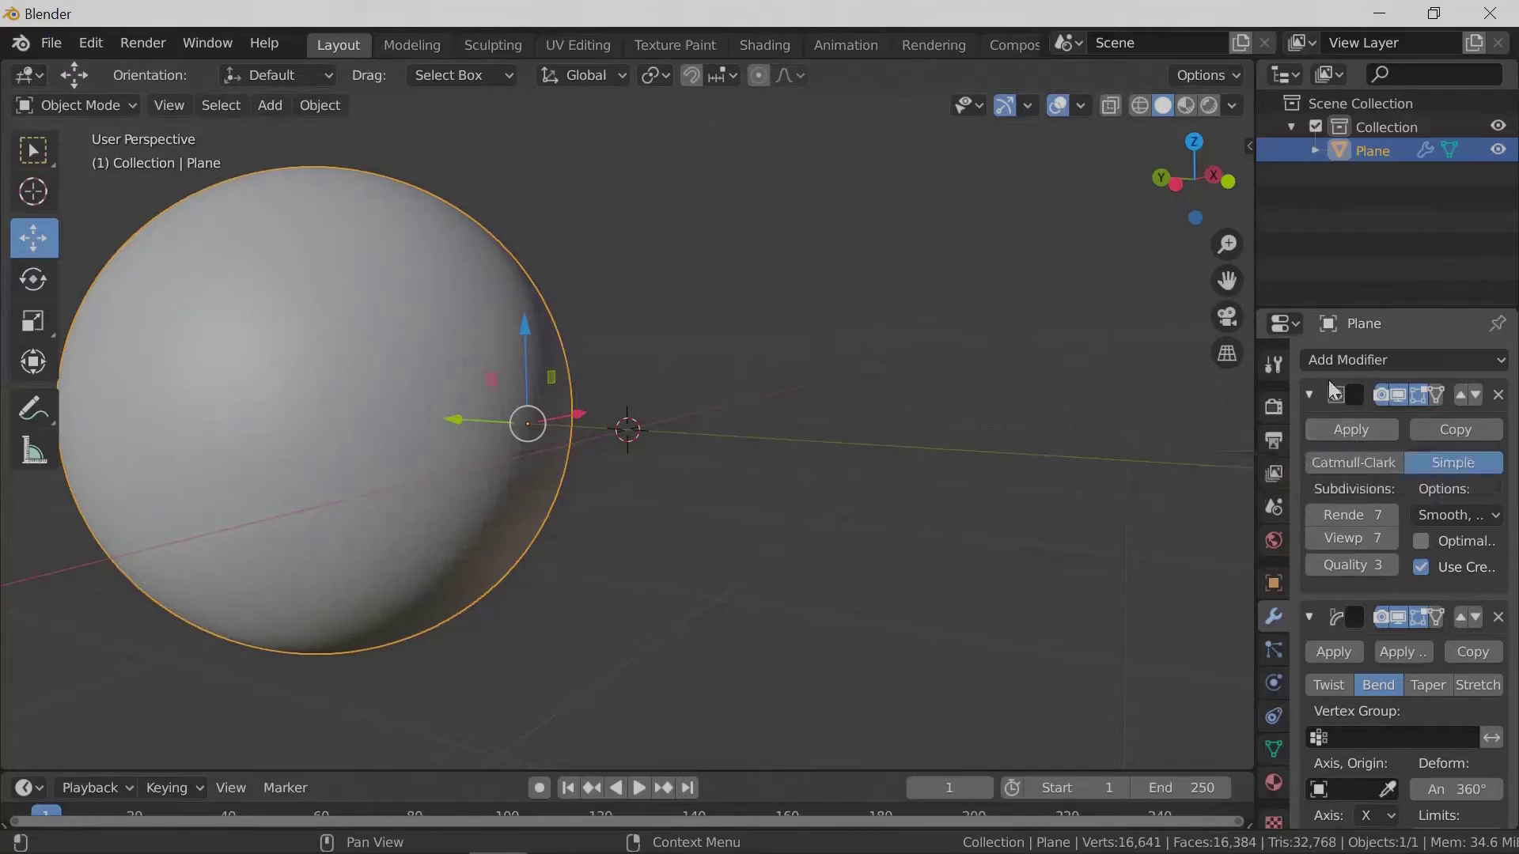
left_click(1350, 430)
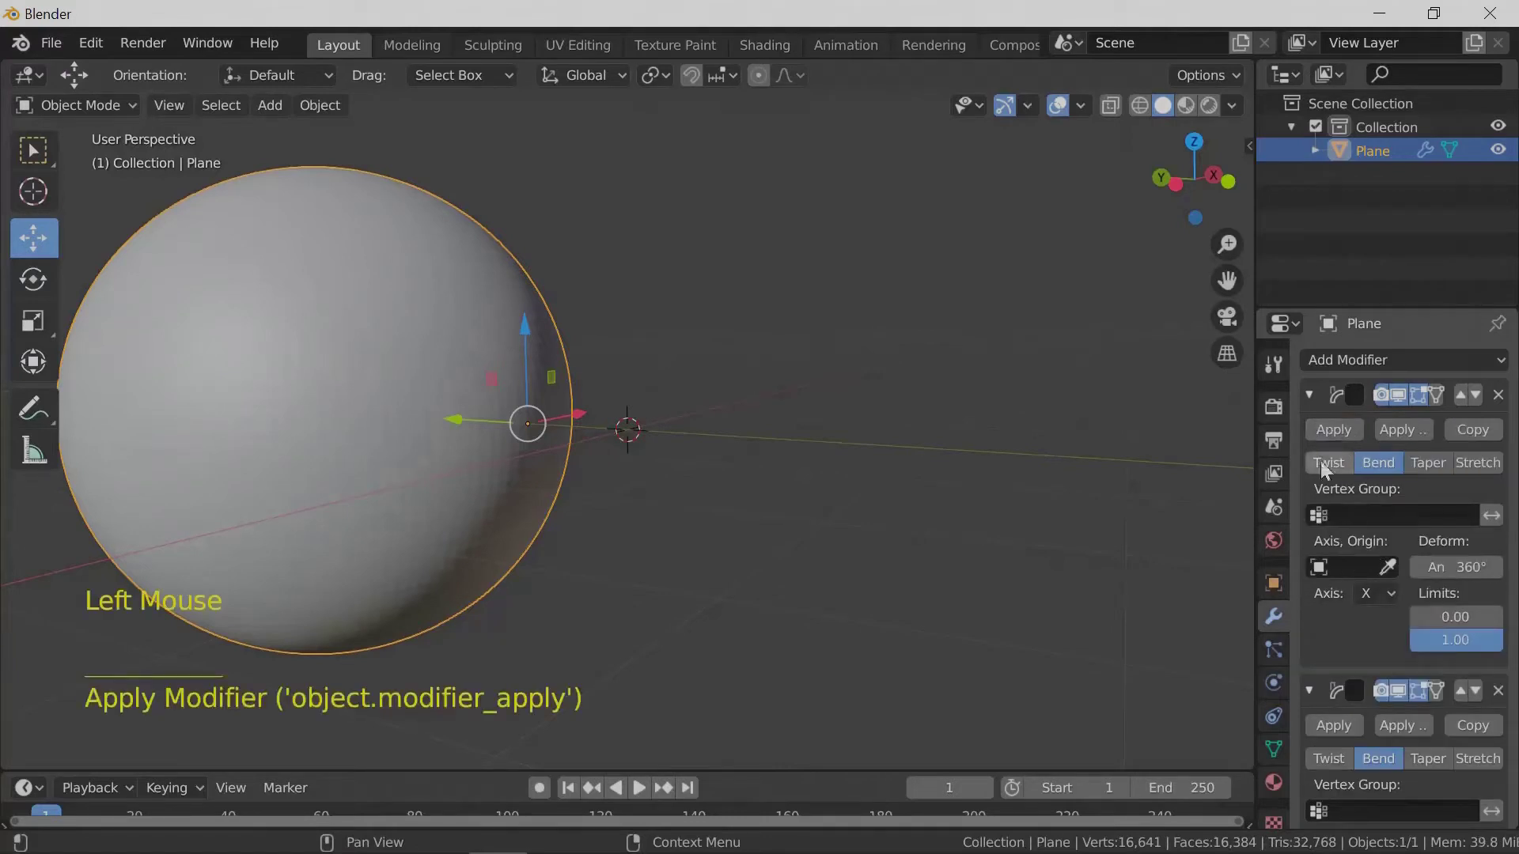
left_click(1334, 431)
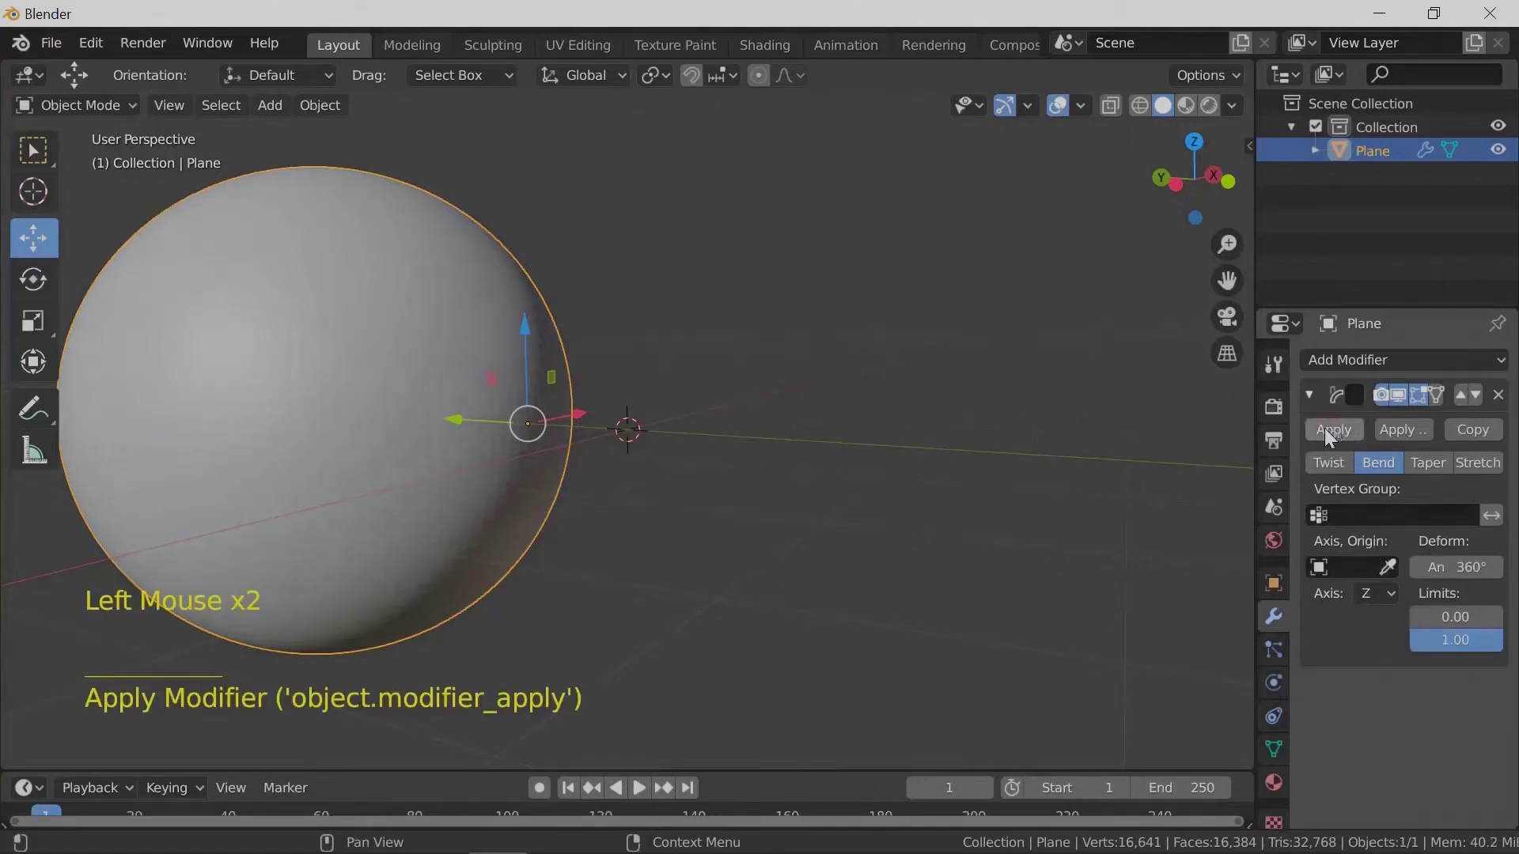
left_click(1330, 428)
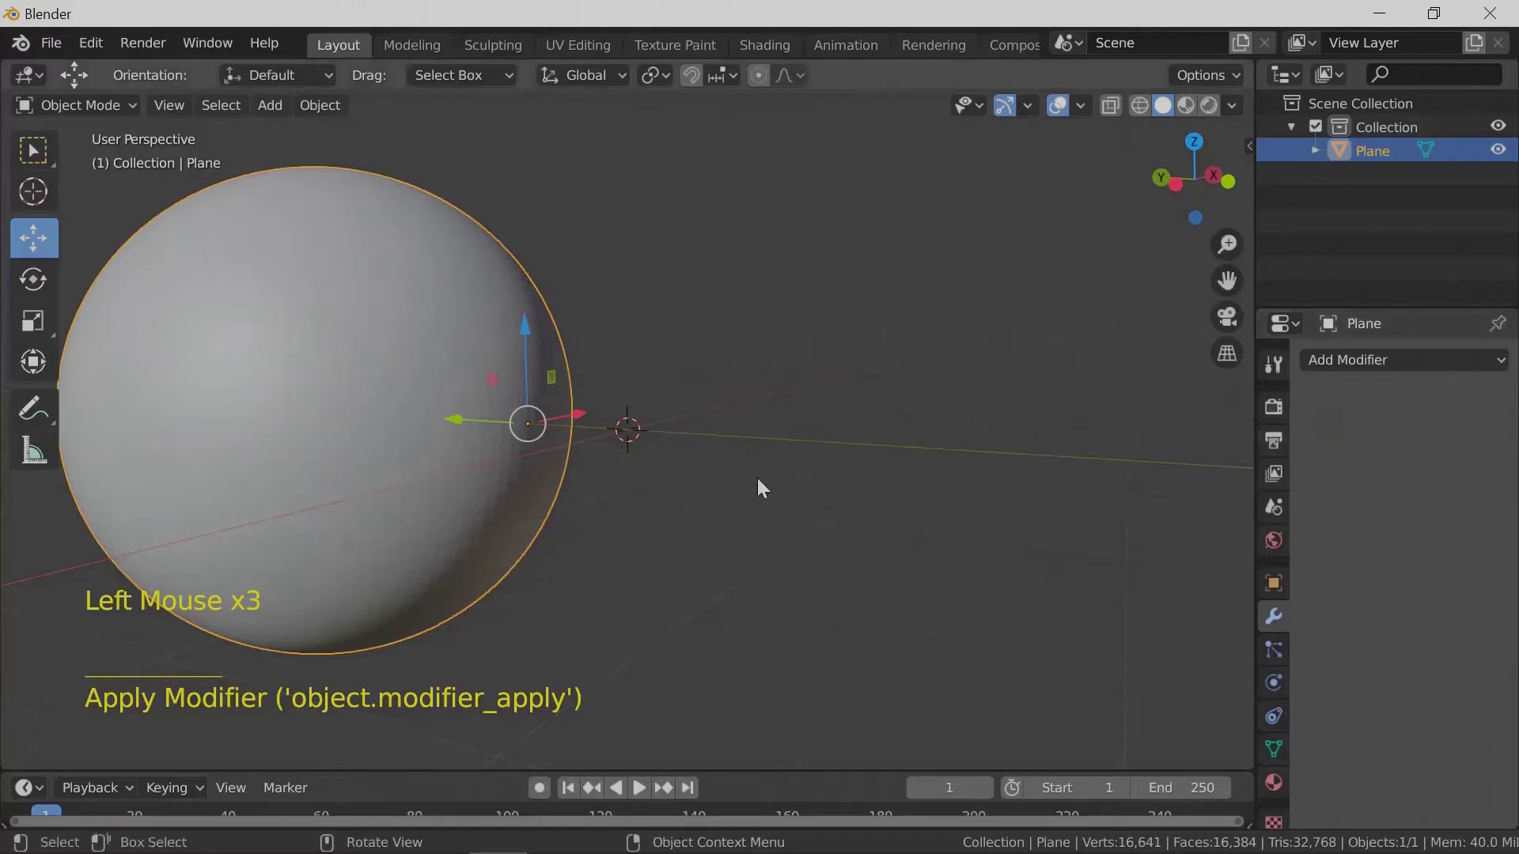
- Set the sphere's origin to its geometry using Origin to Geometry
left_click(318, 107)
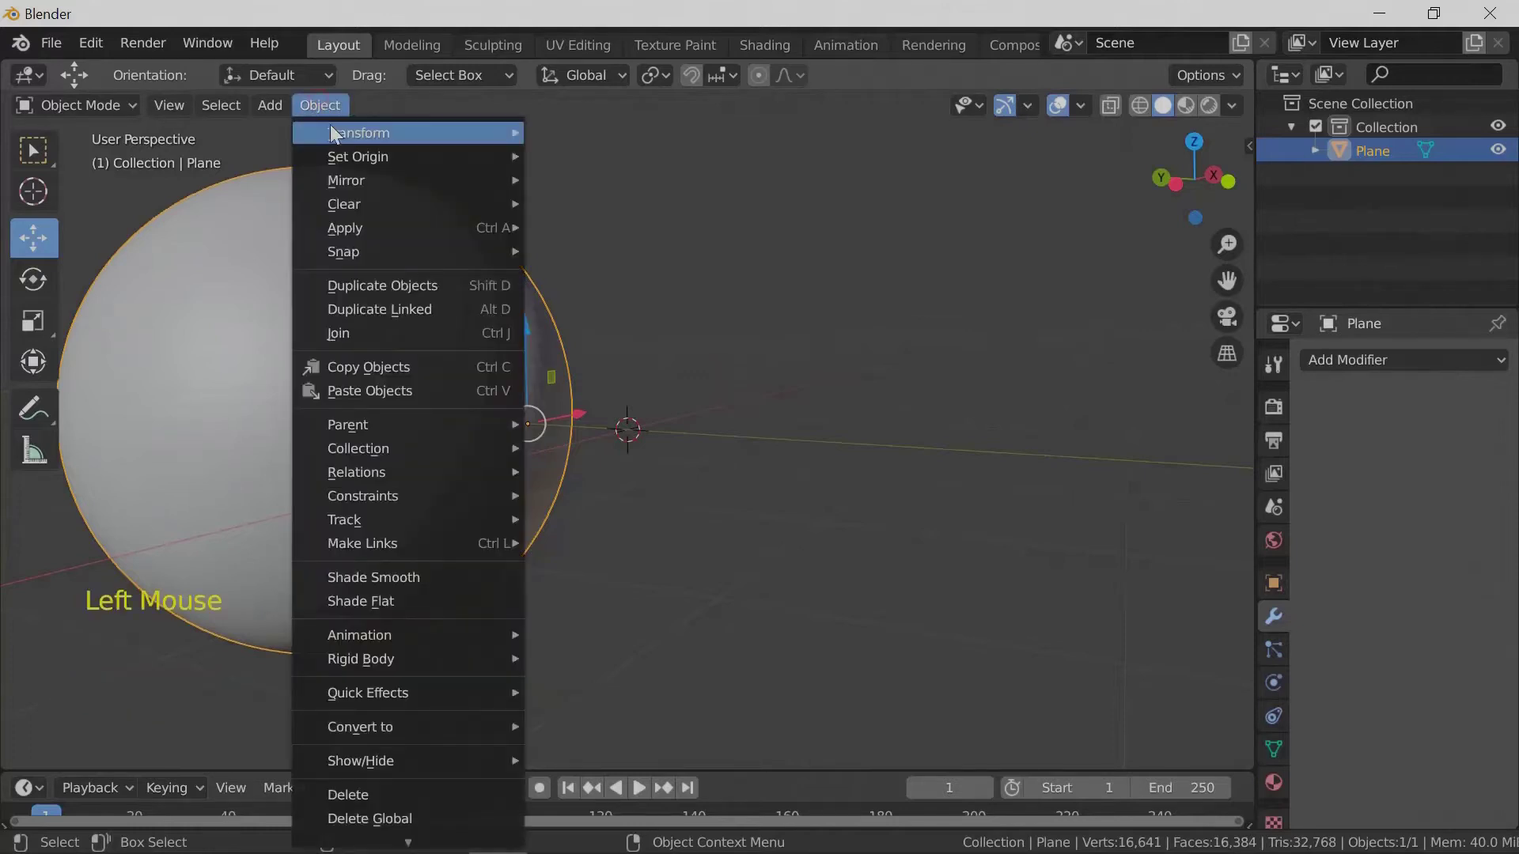
mouse_move(348, 157)
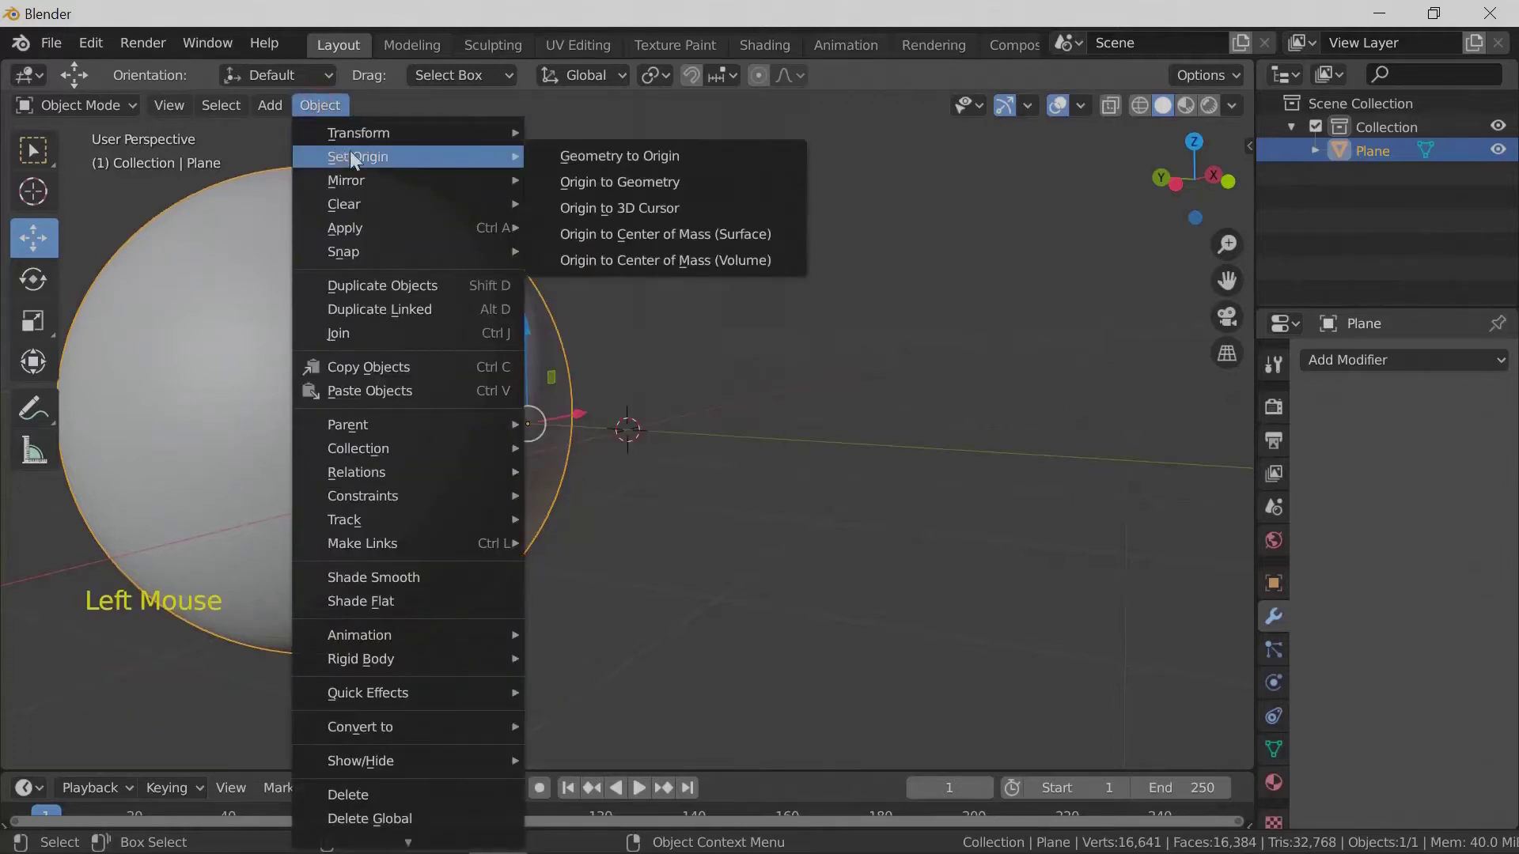
left_click(609, 180)
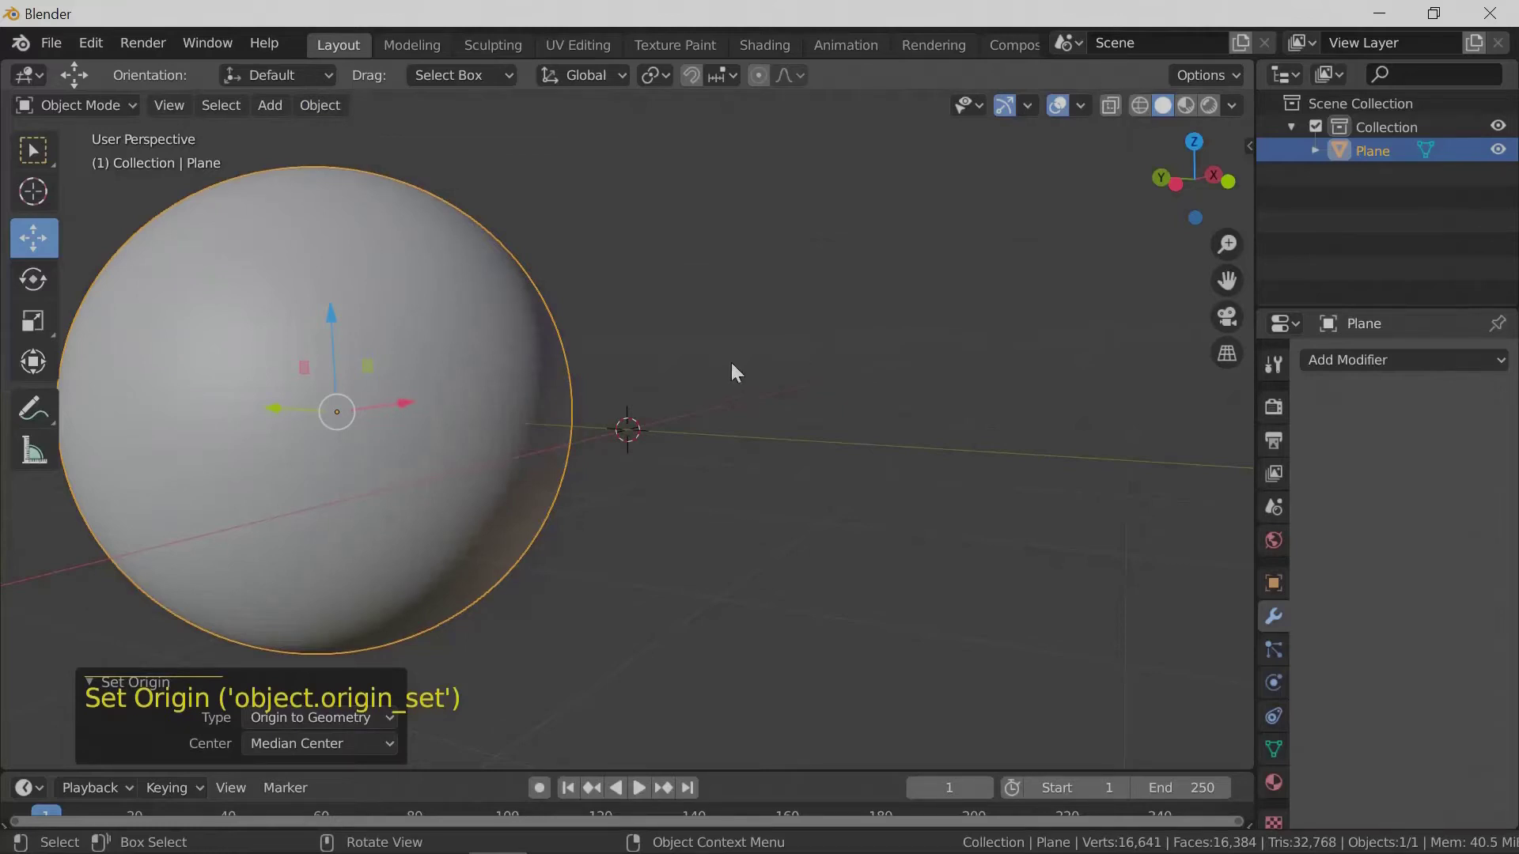
- Snap the sphere to the 3D cursor at the world origin
key("shift")
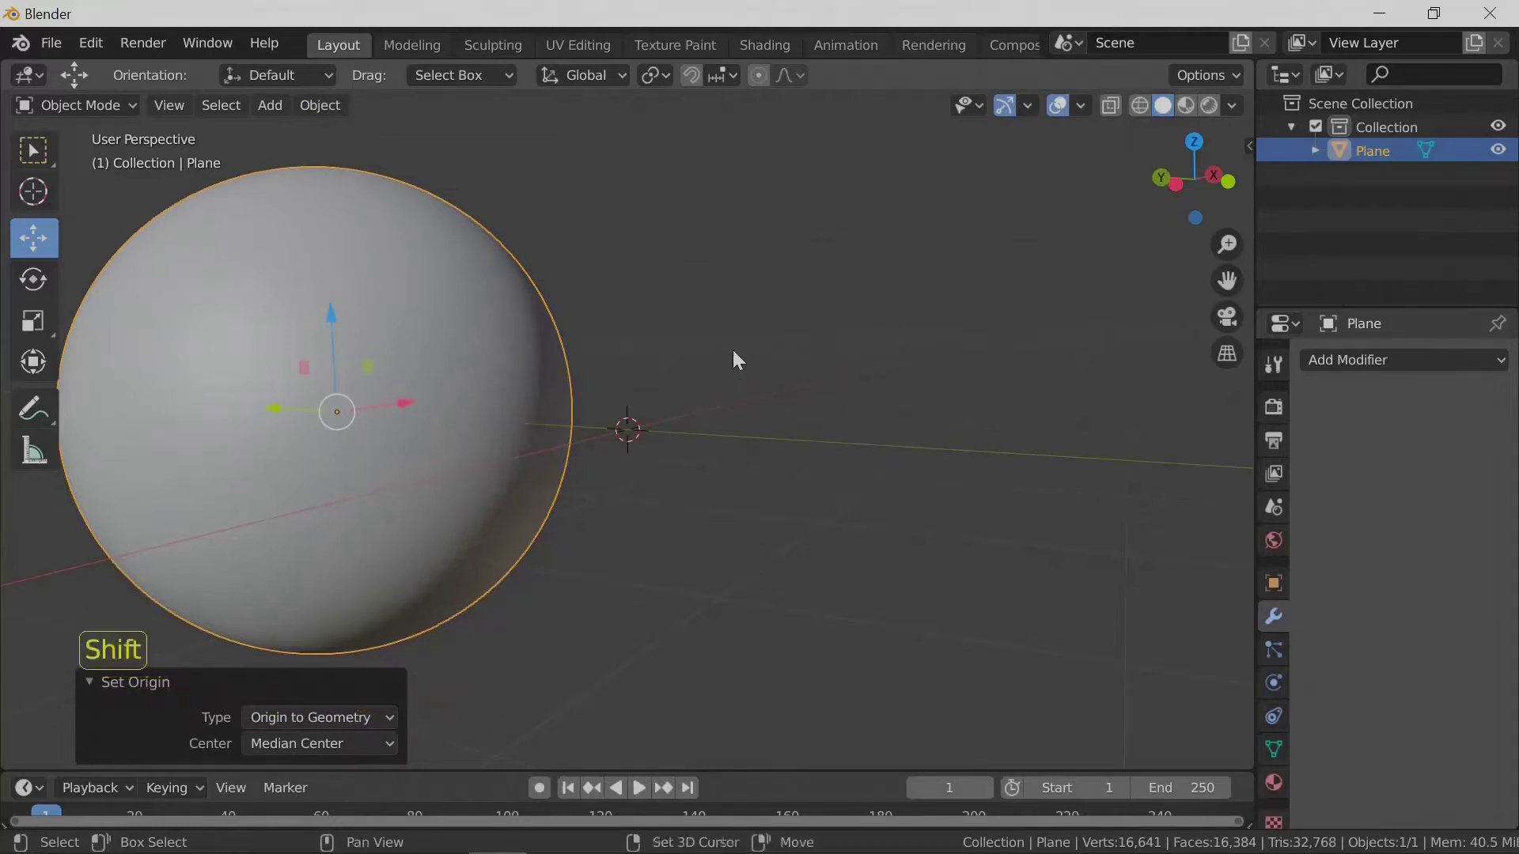
key("shift+s")
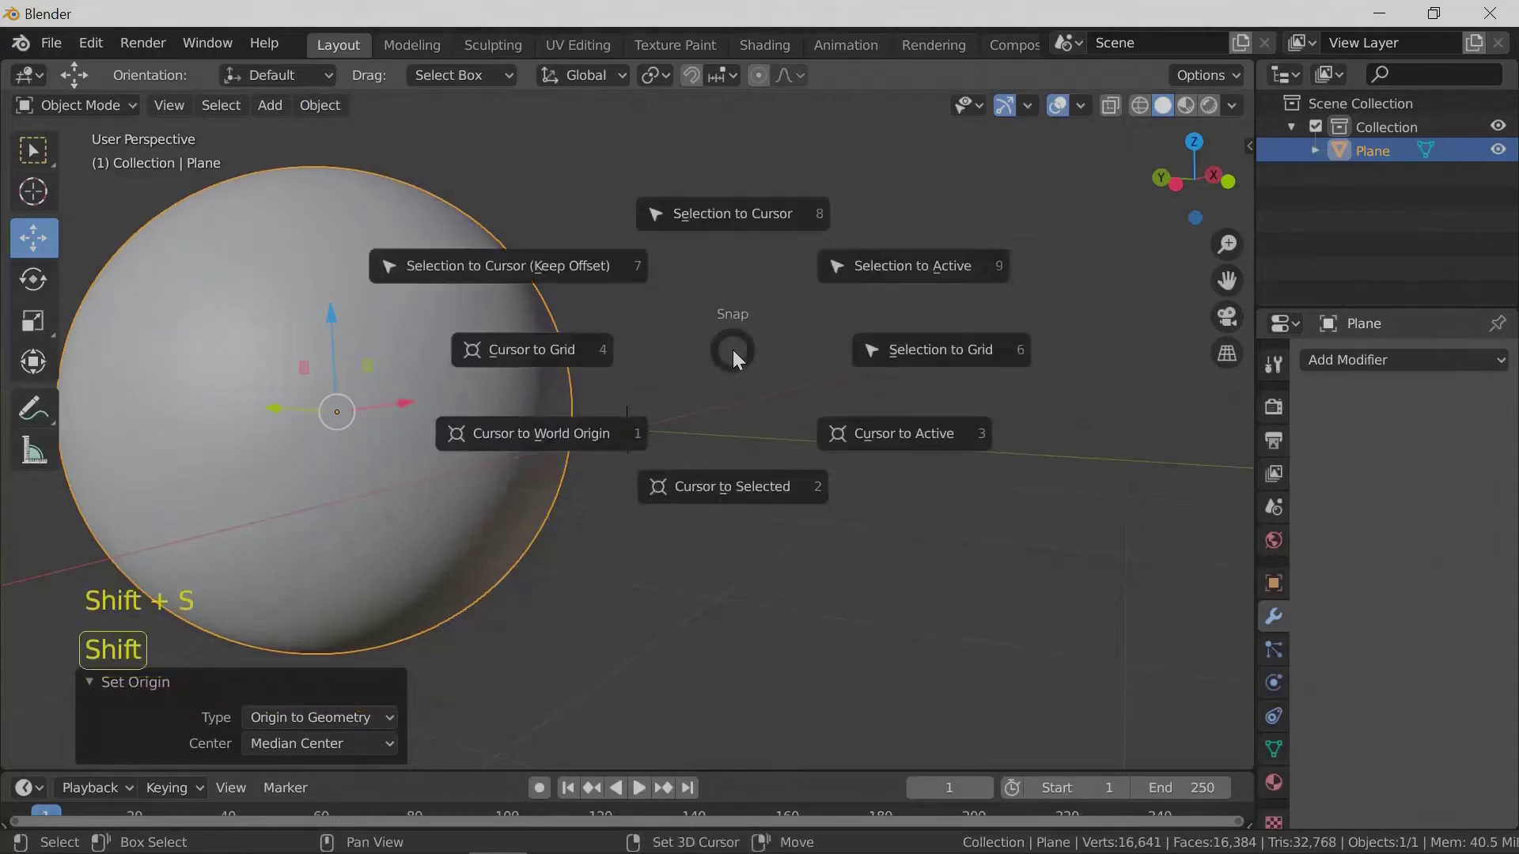
left_click(752, 212)
left_click(751, 212)
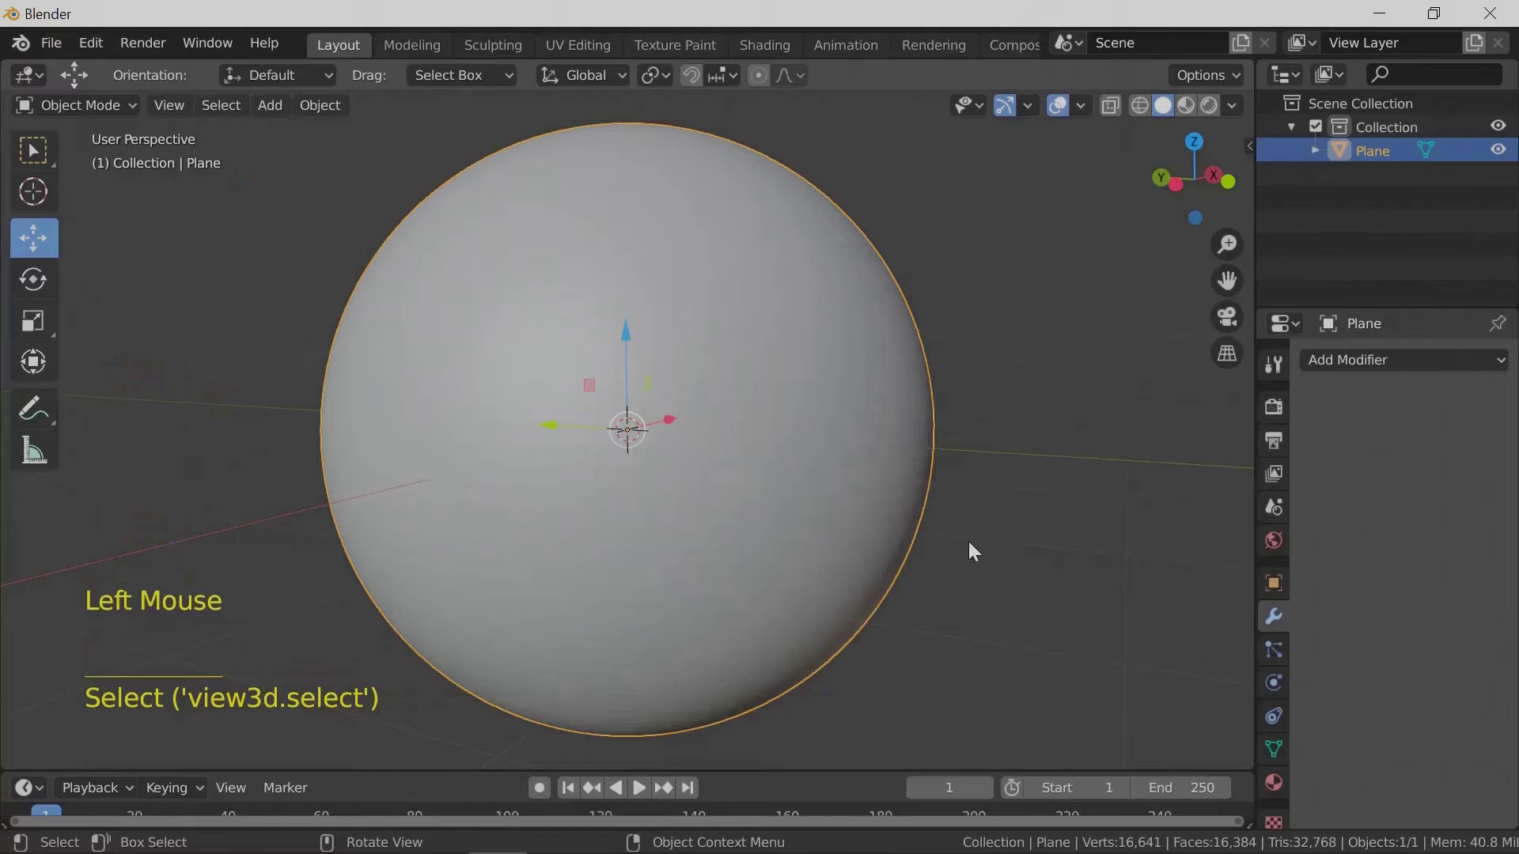
scroll(970, 537, "down", 1)
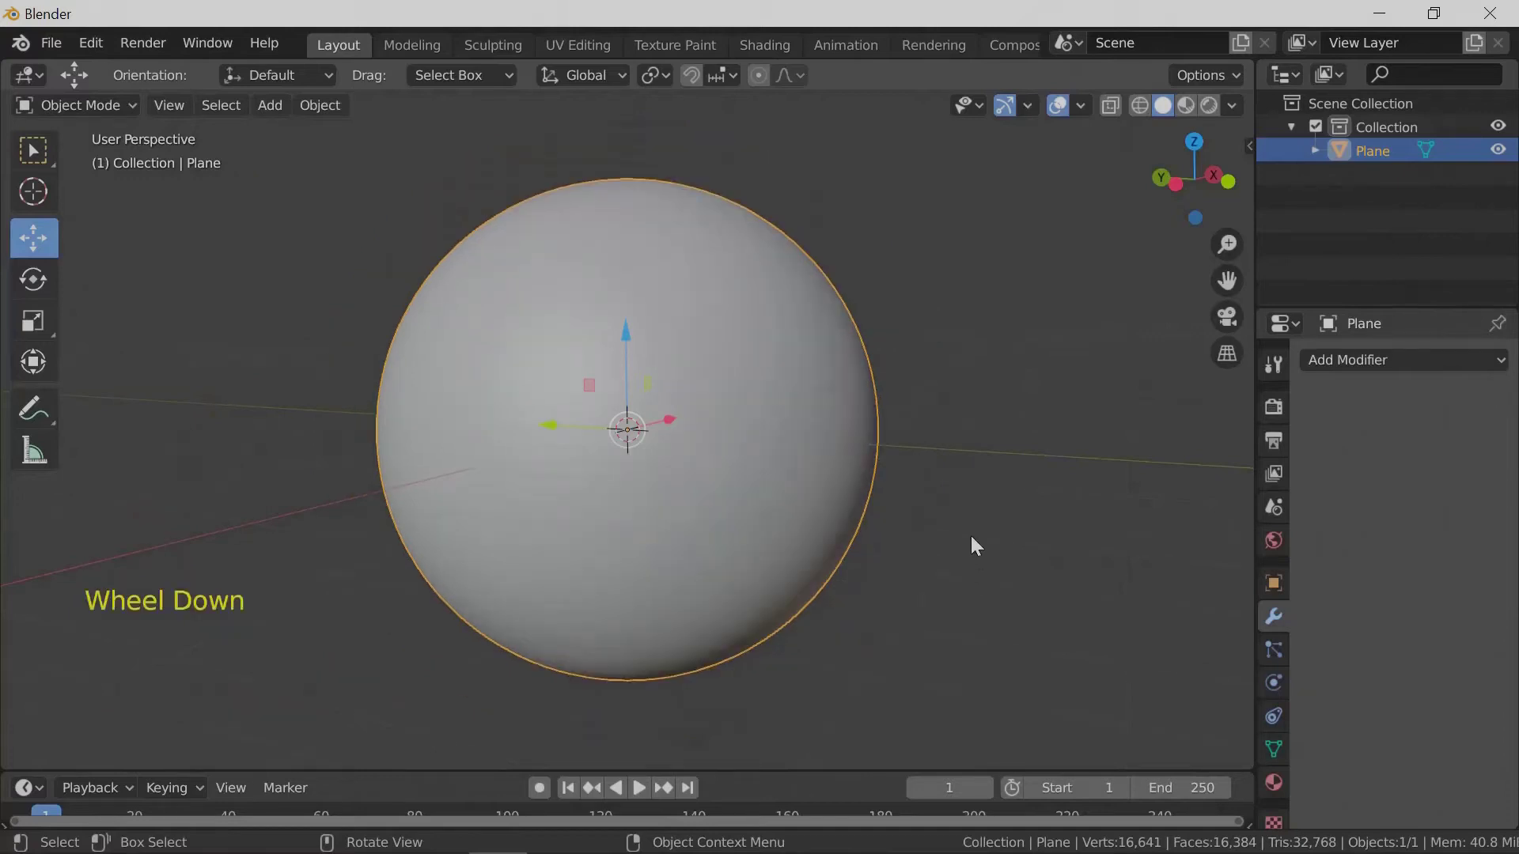
key("KP_7")
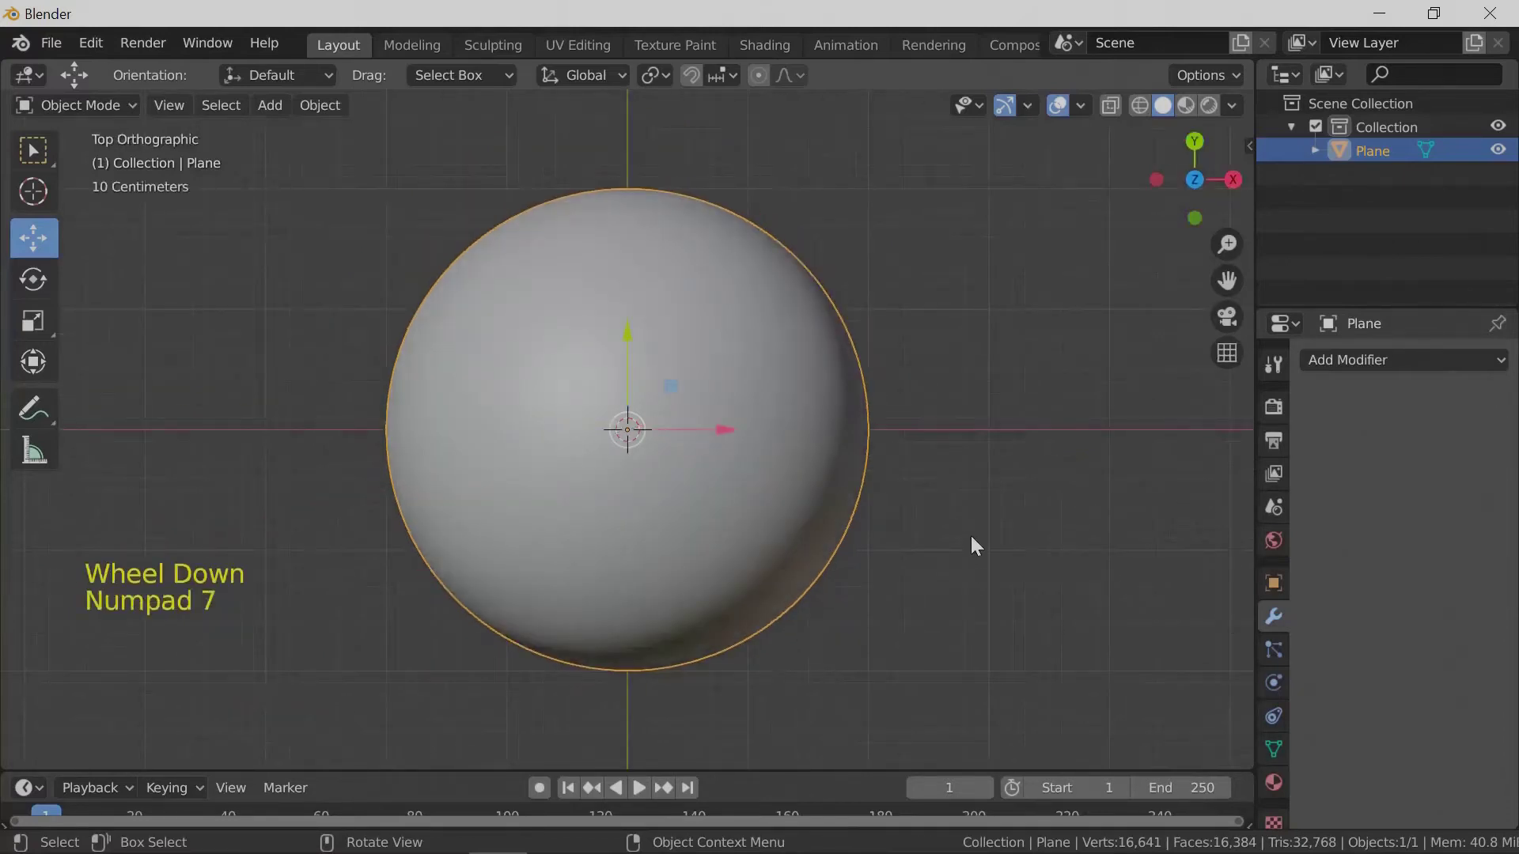